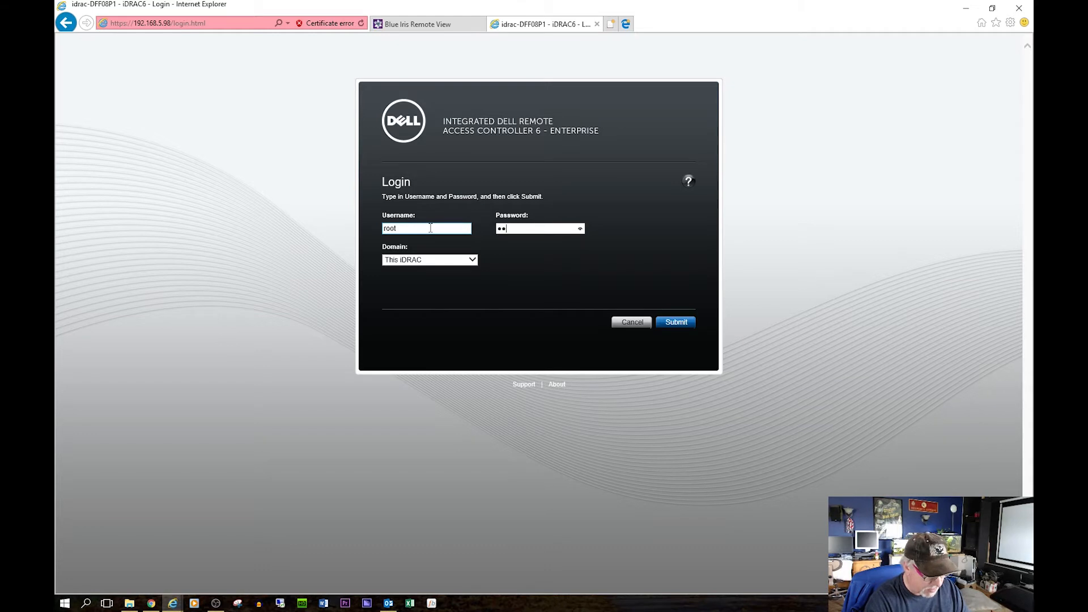
Log in to iDRAC6, review Power Monitoring (764.1 KWH used), then minimize the window.
type("lvin")
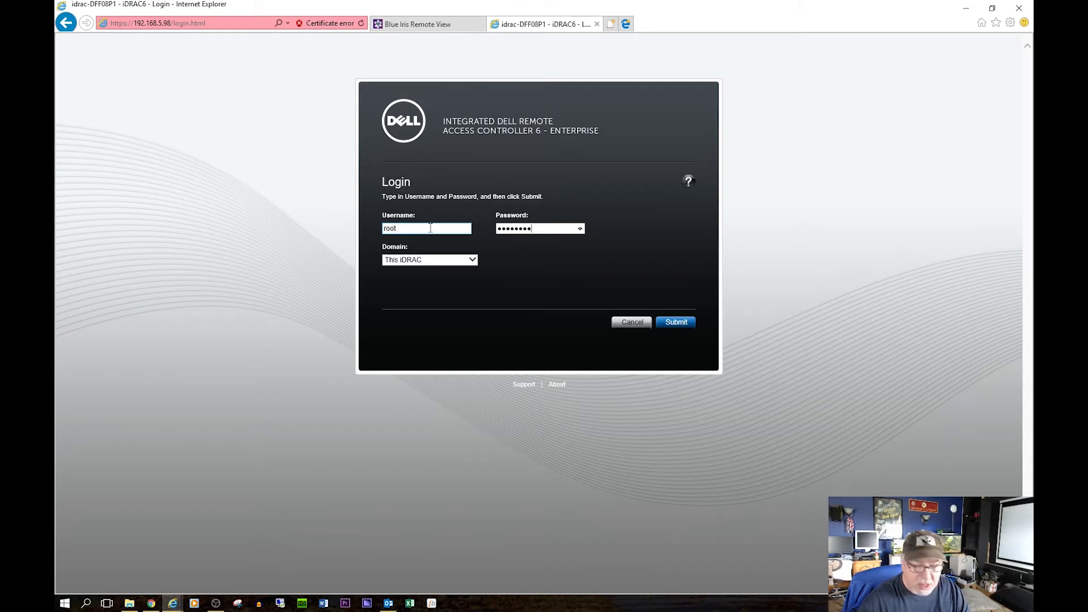
left_click(683, 322)
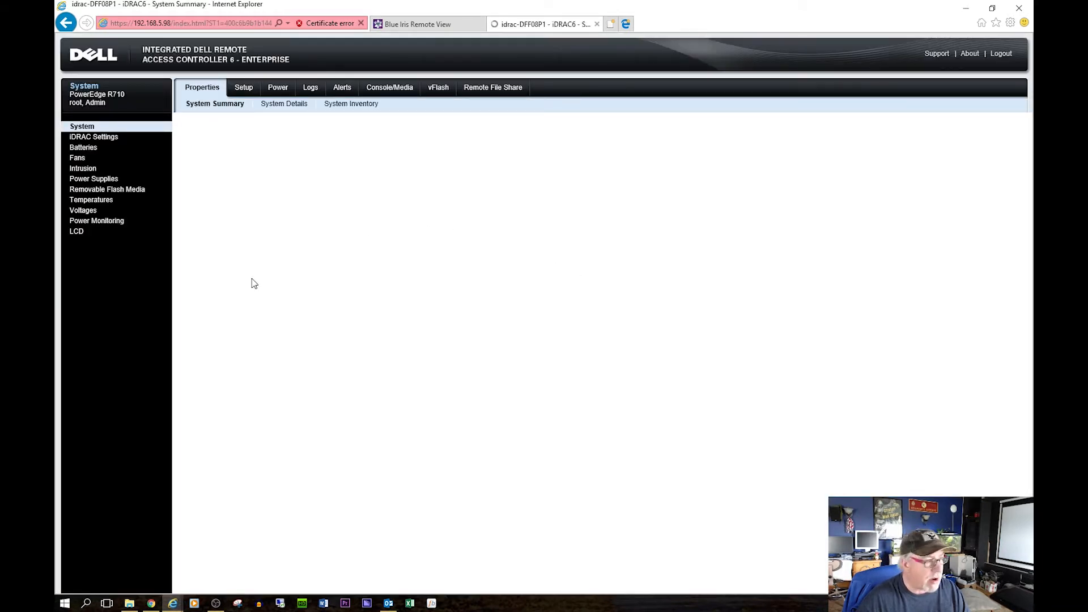
left_click(102, 221)
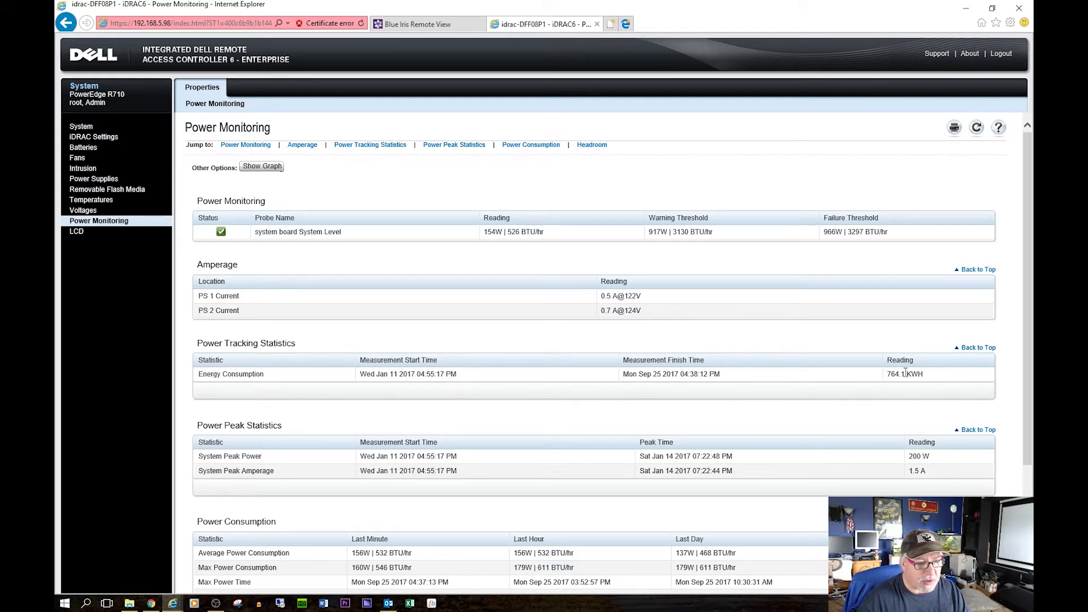
scroll(847, 378, "down", 3)
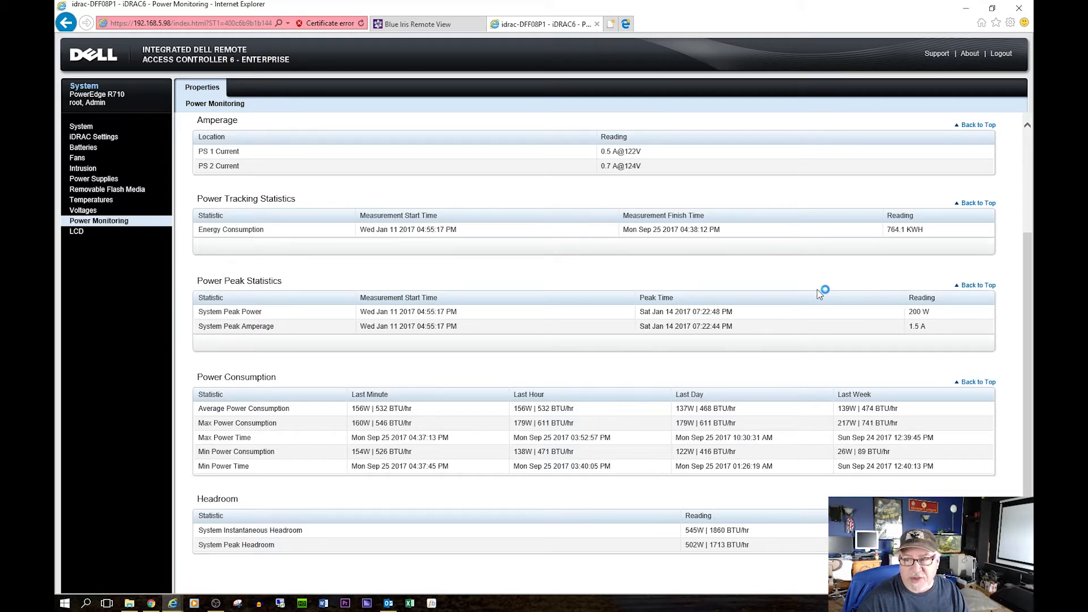
scroll(820, 293, "down", 1)
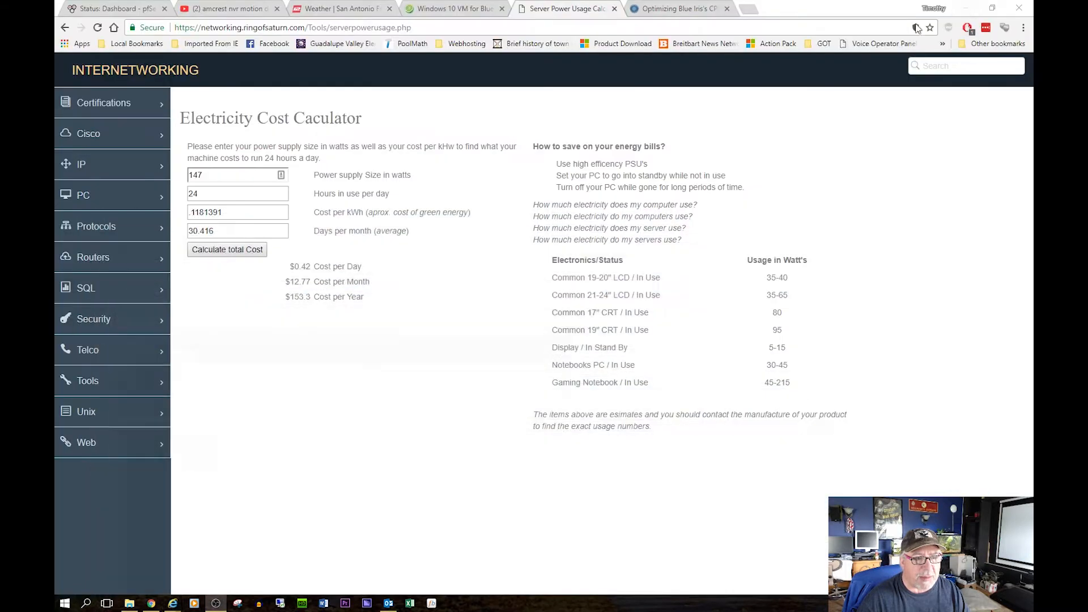
left_click(966, 8)
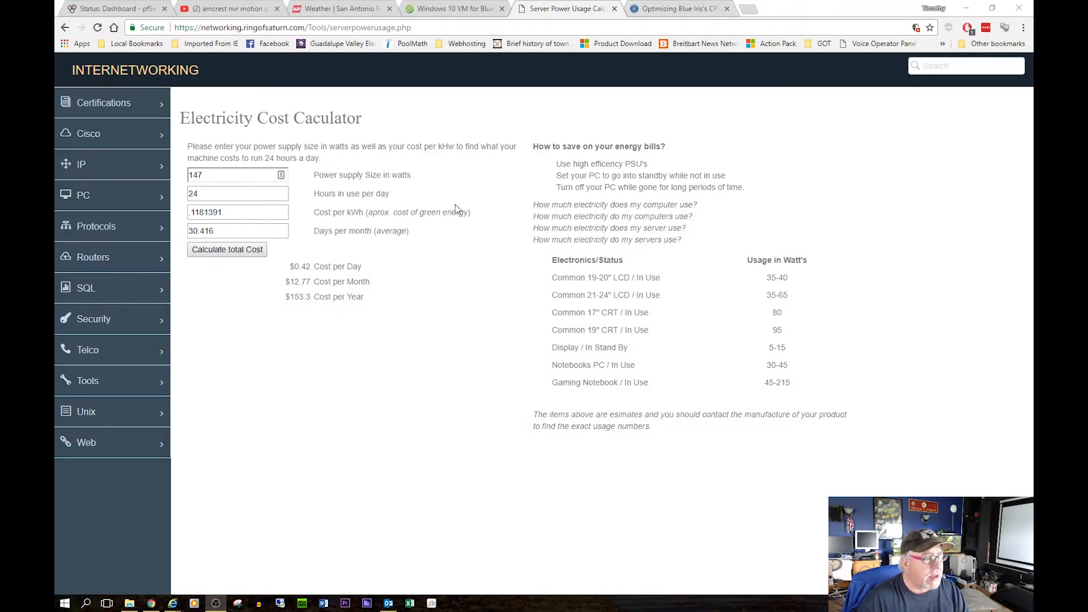
Recalculate the electricity cost at 156 W, testing and then restoring the .1181391 kWh rate.
double_click(219, 178)
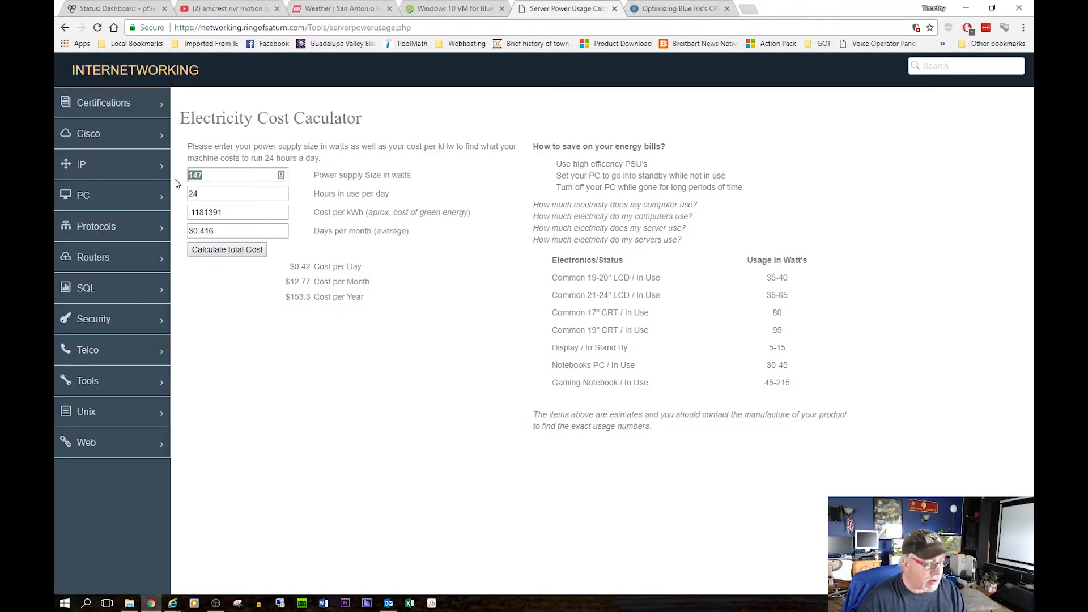
type("156")
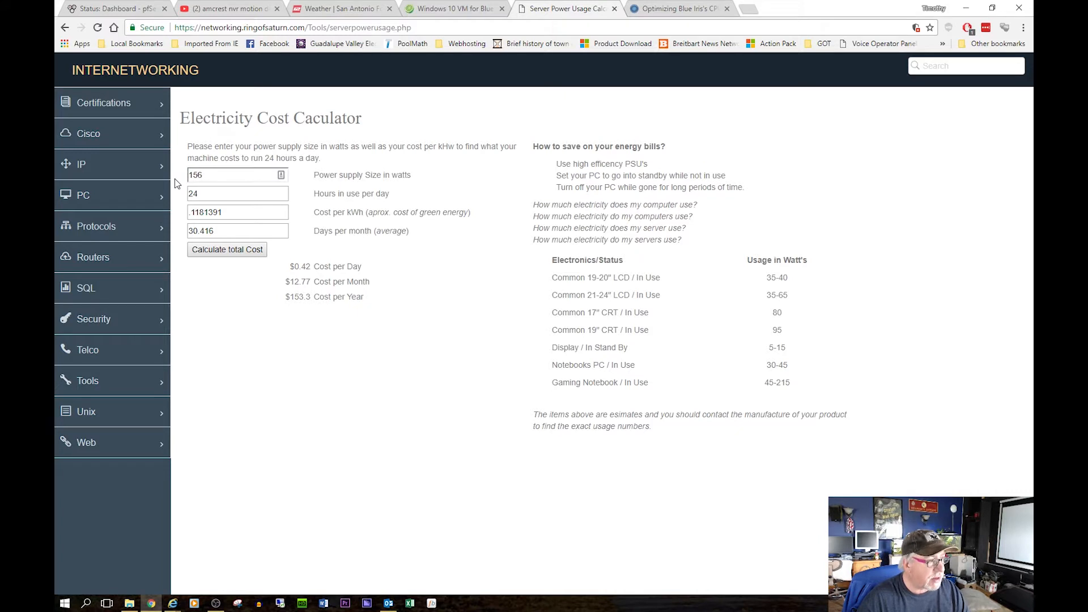
left_click(232, 250)
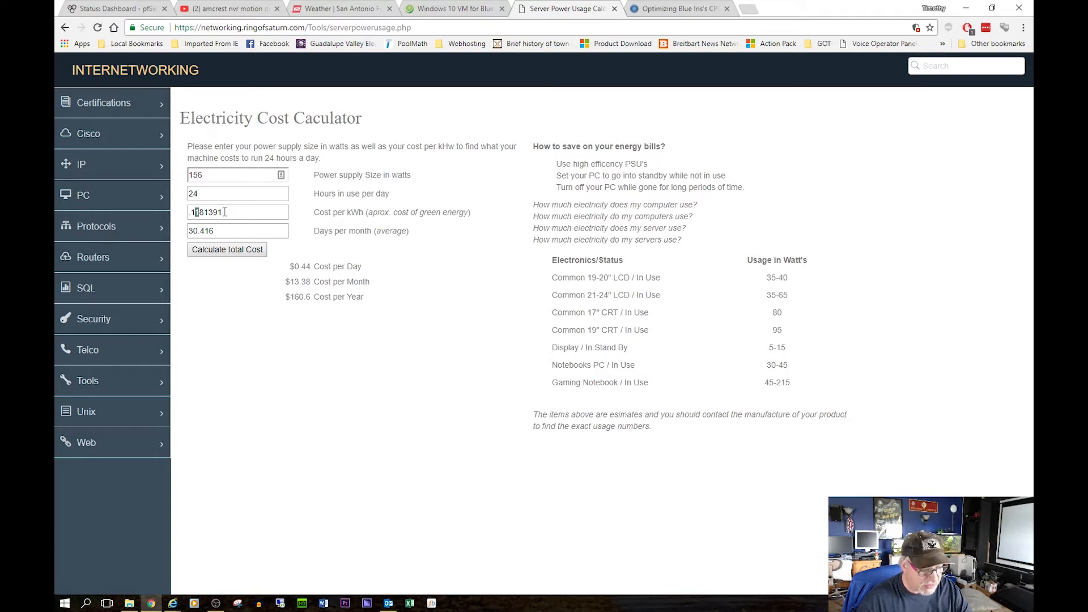
type("0")
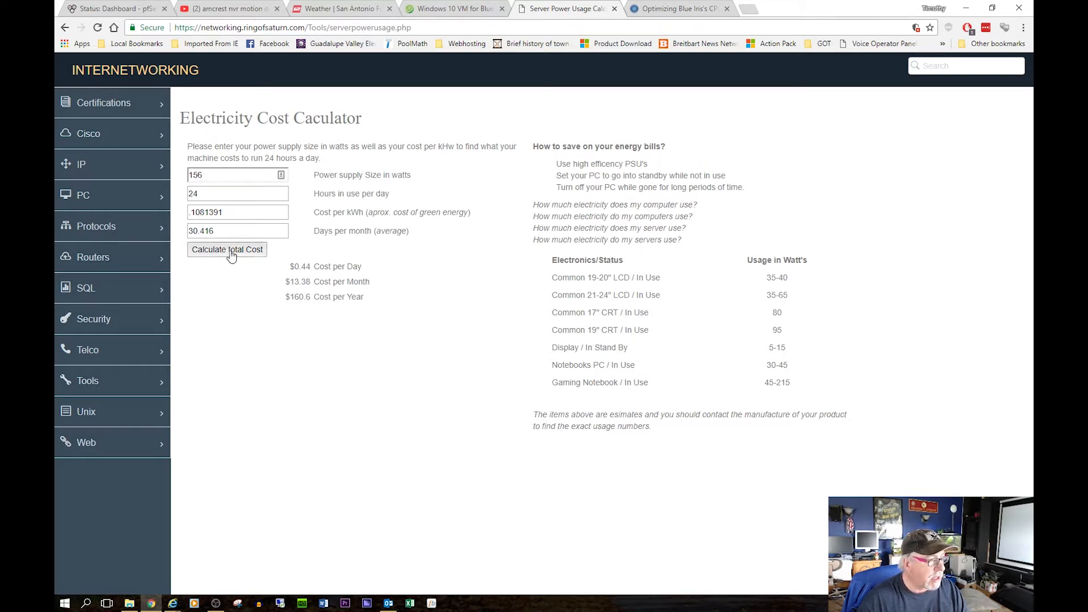
left_click(231, 250)
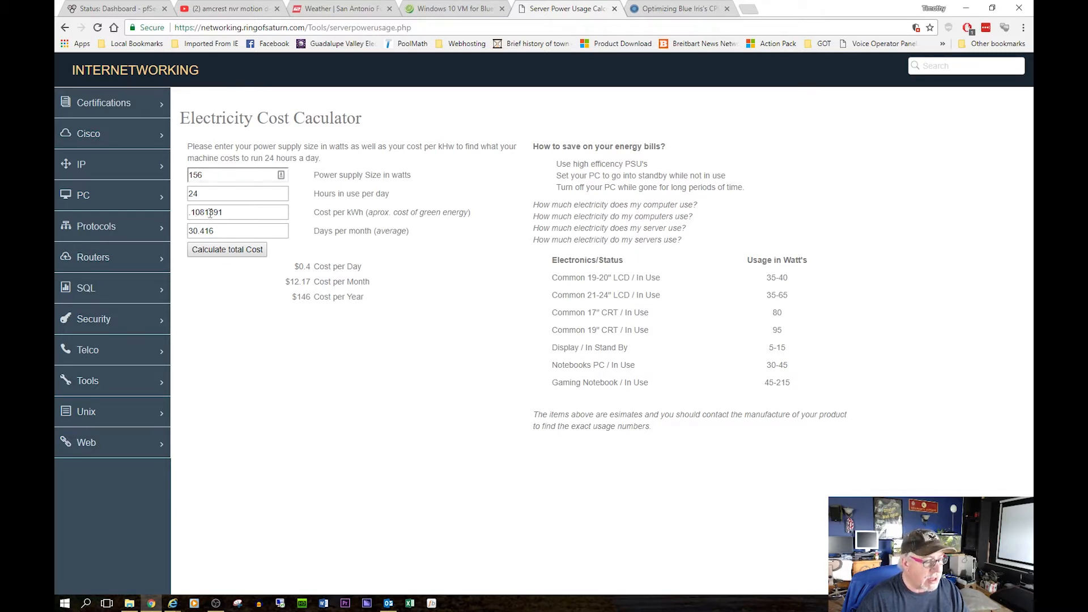
key("Delete")
type("1")
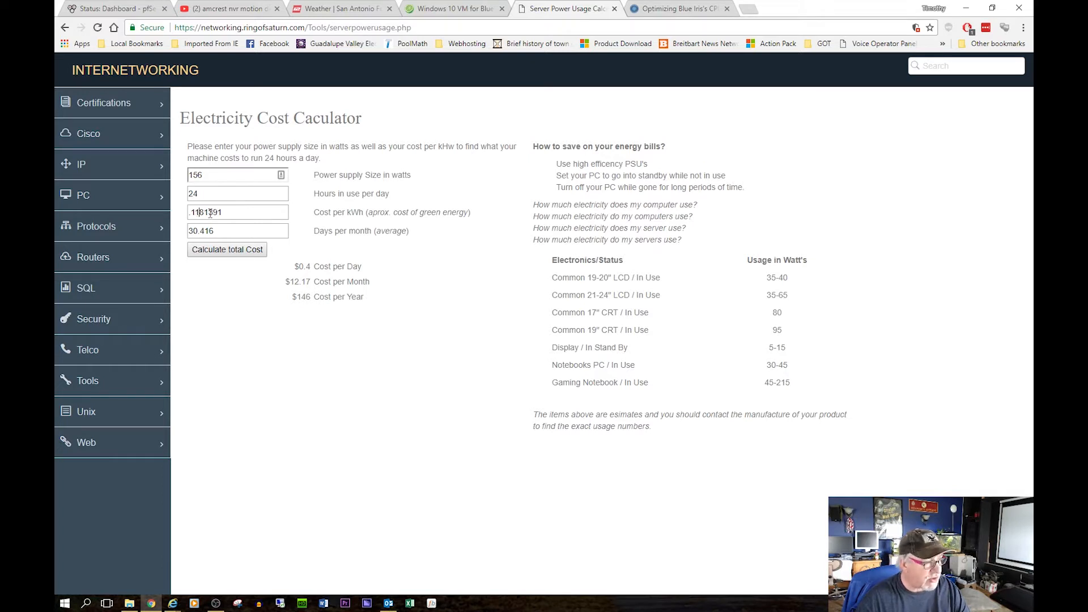
left_click(239, 250)
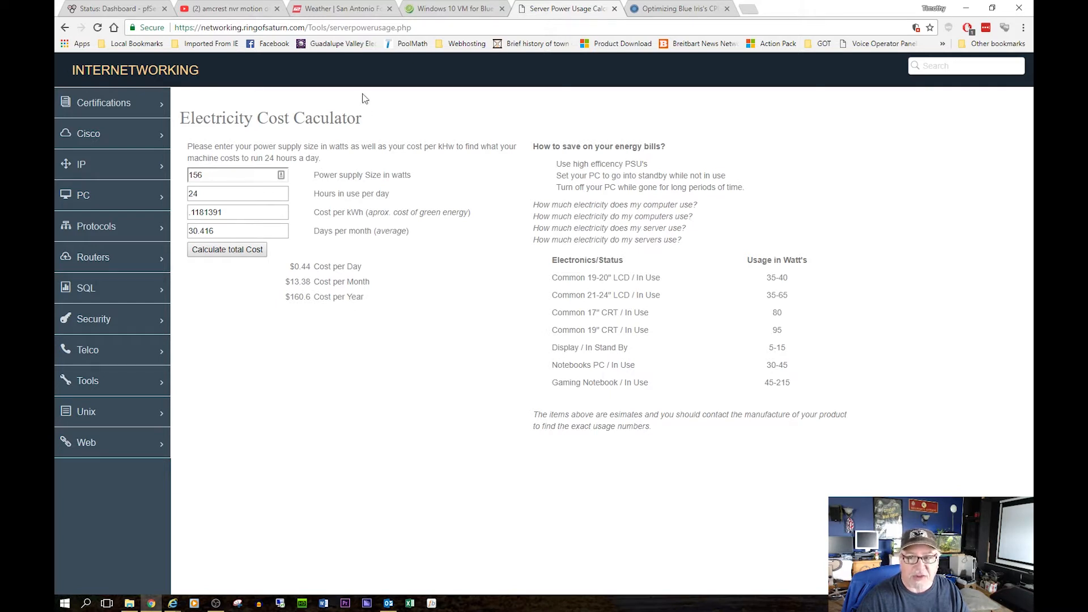
Reopen the calculator and compute the cost for 160 W, about $164.25 per year.
left_click(65, 27)
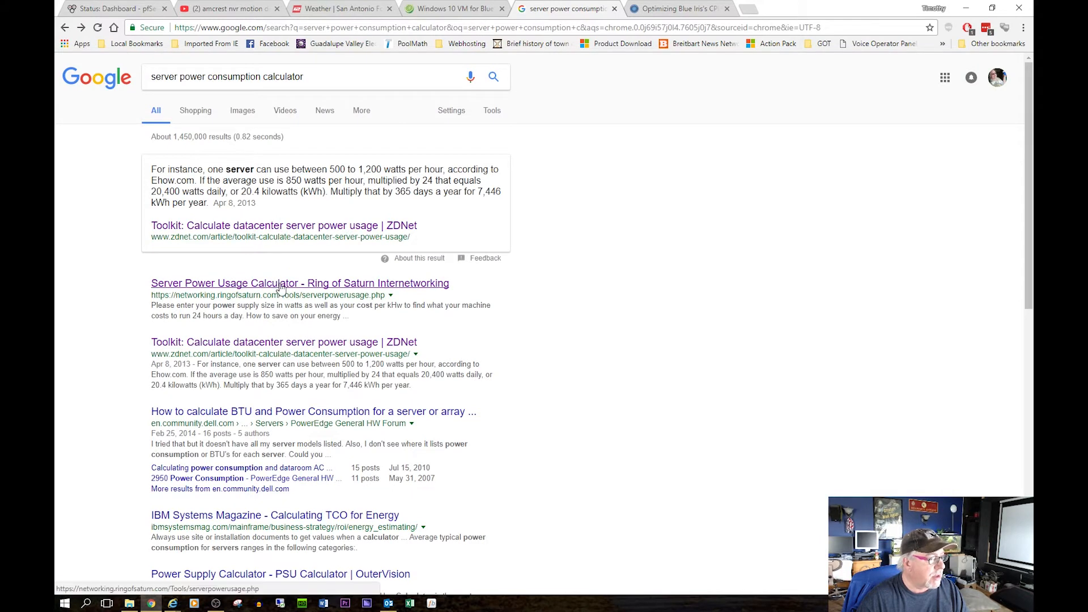
left_click(279, 287)
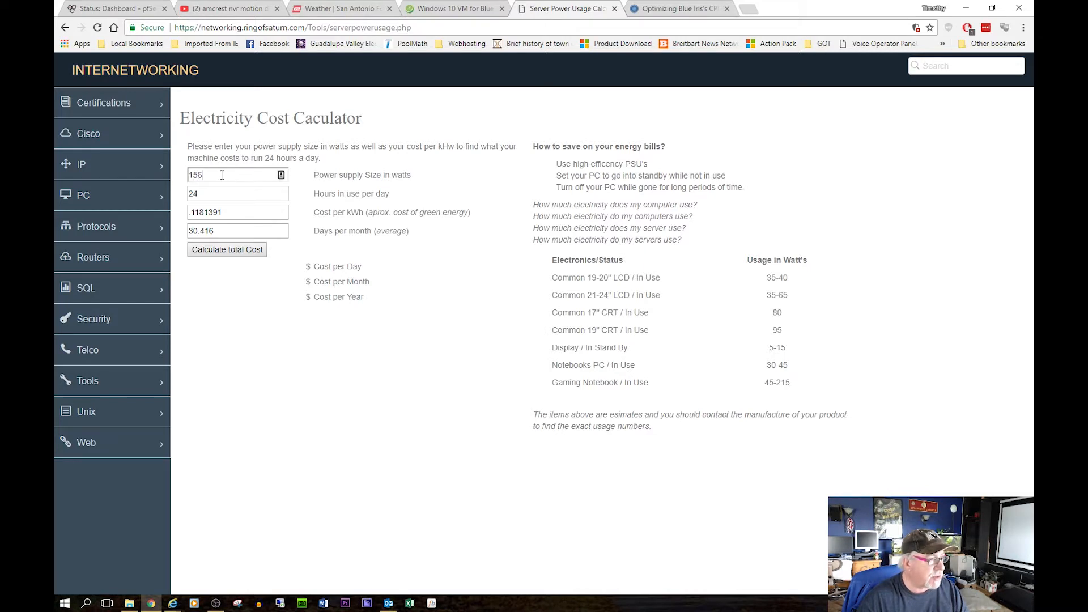
left_click_drag(223, 175, 173, 179)
type("1")
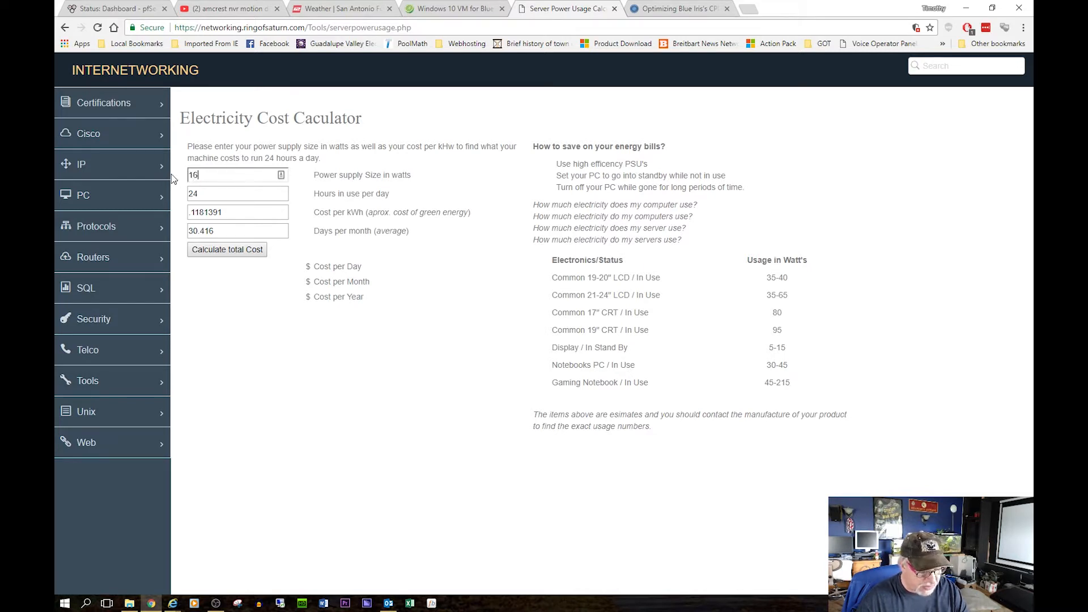
left_click(238, 254)
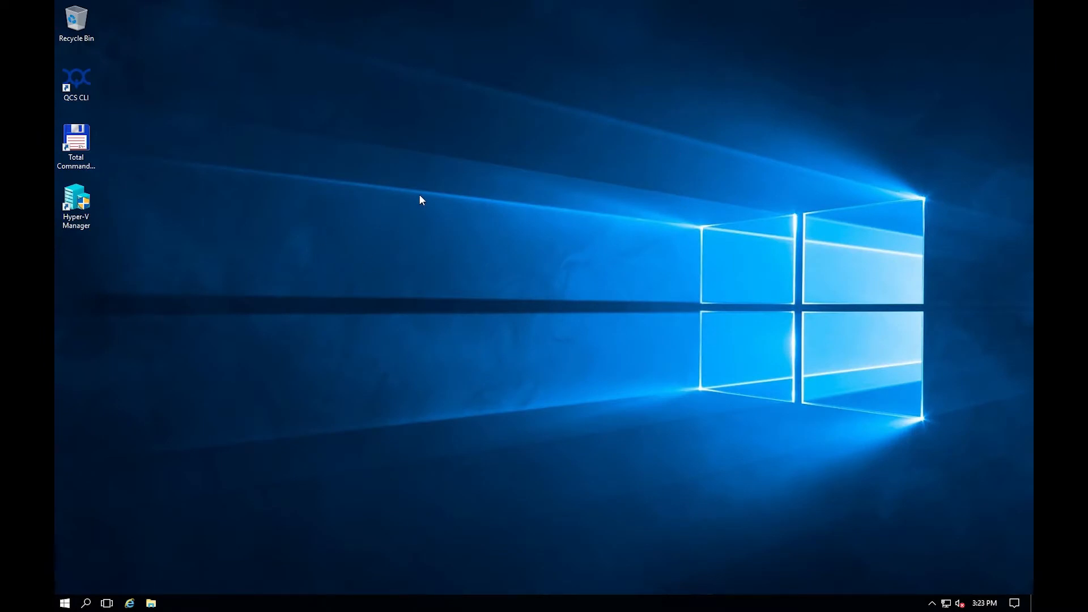
Launch Hyper-V Manager on host MCS-HV and select W7-64ULT-LAB2 to view its summary.
double_click(80, 211)
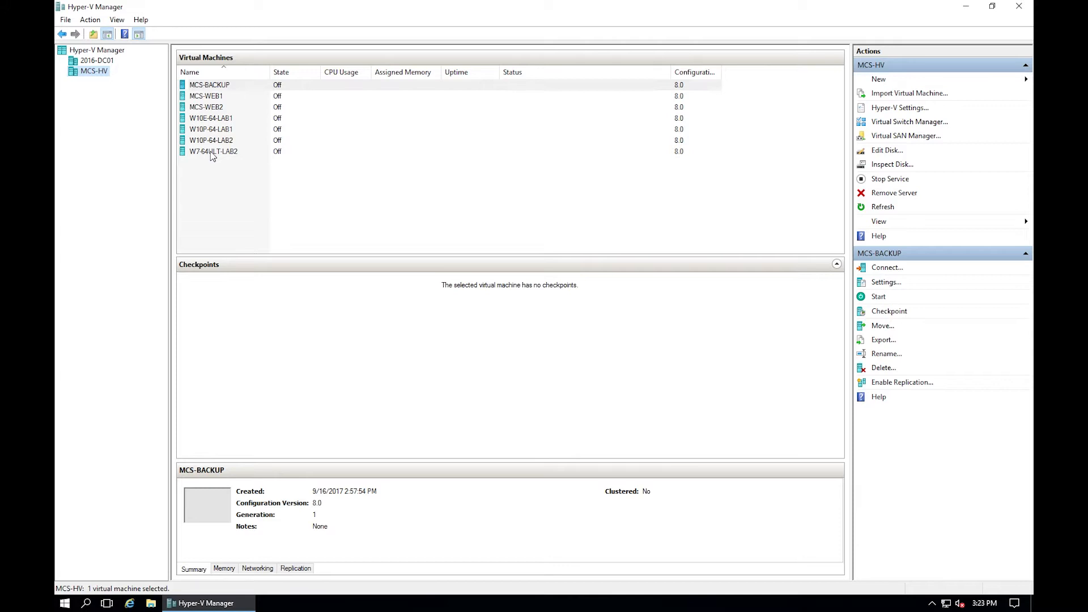
left_click(211, 153)
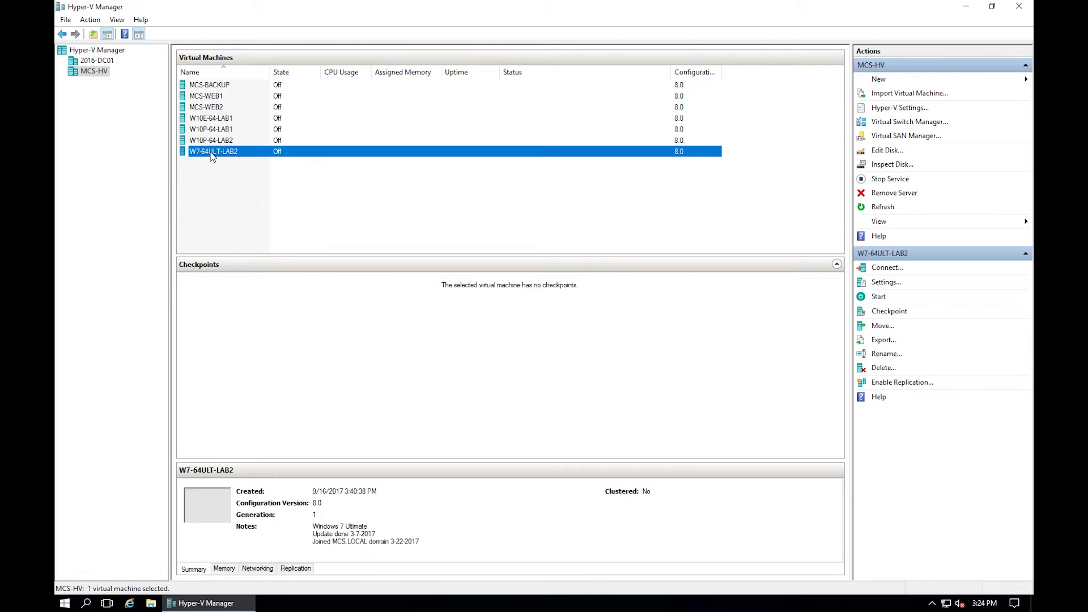
Start moving the whole W7-64ULT-LAB2 virtual machine to destination computer 2016-DC01.
right_click(212, 157)
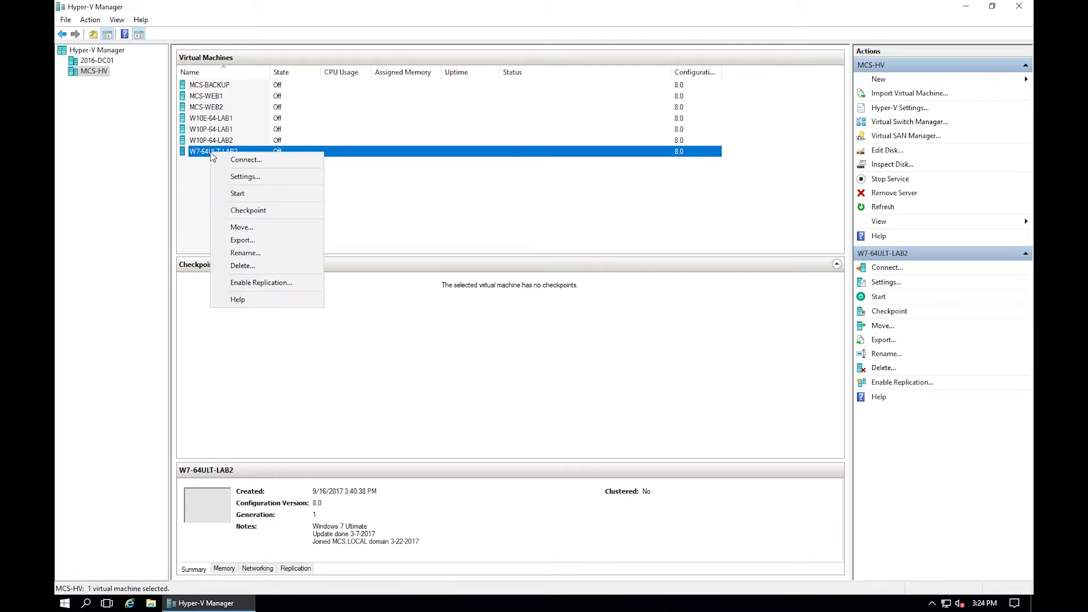
left_click(245, 212)
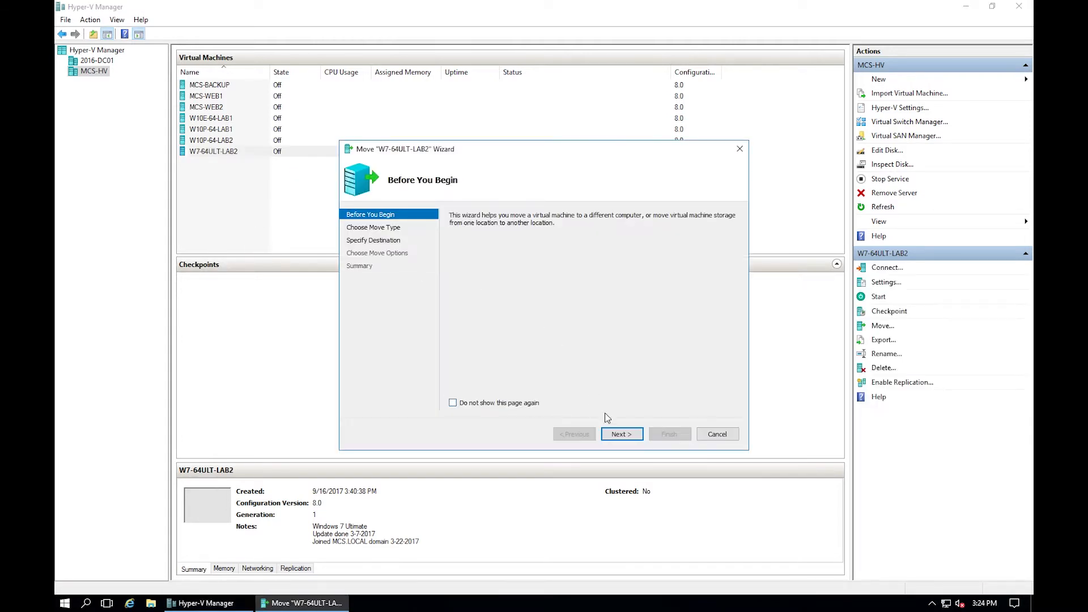
left_click(623, 434)
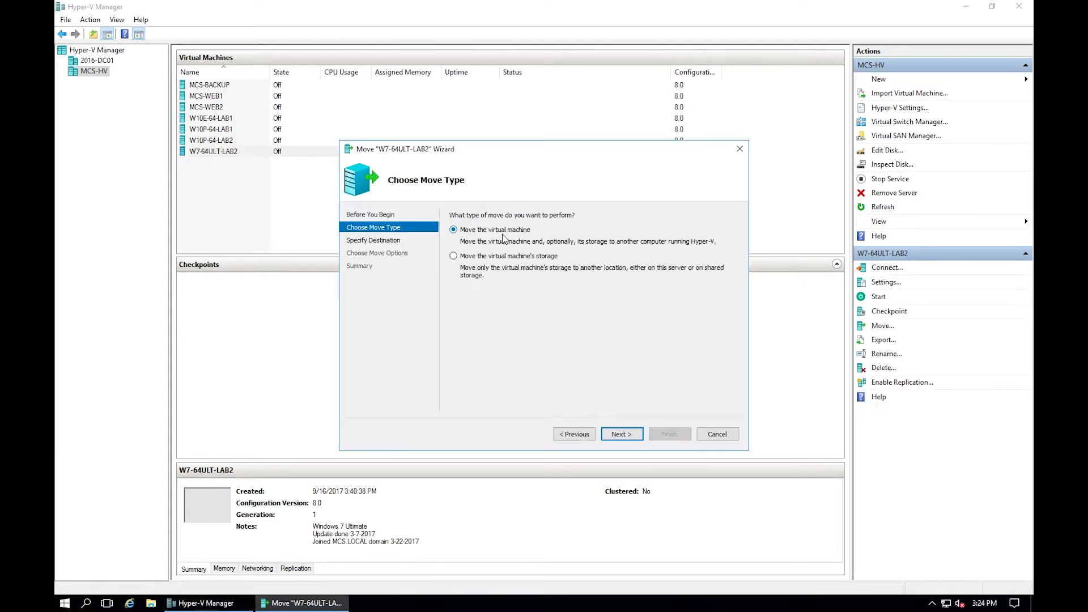
left_click(623, 434)
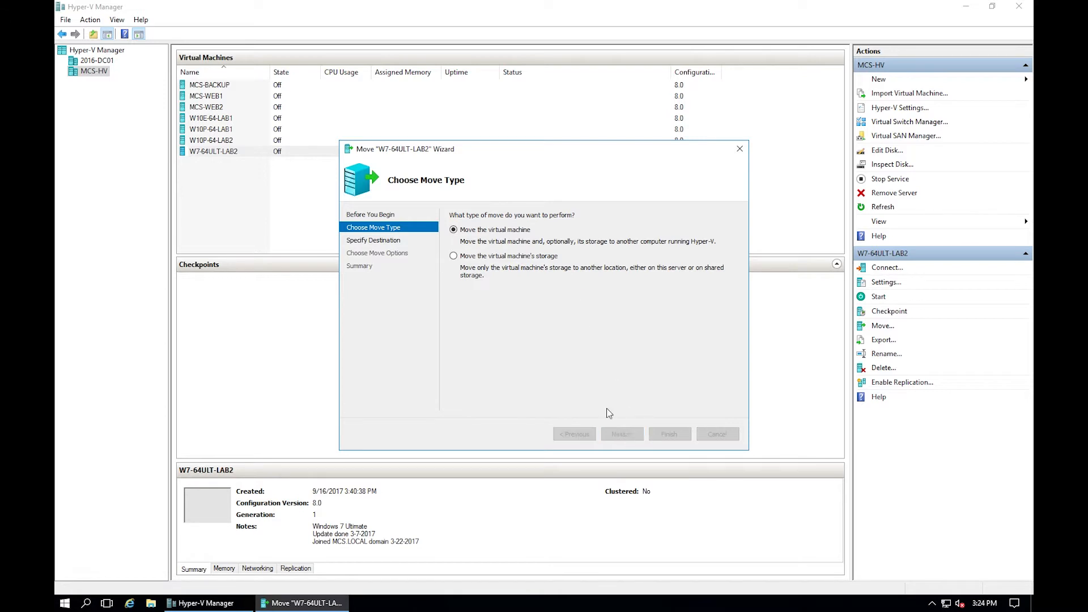
type("2")
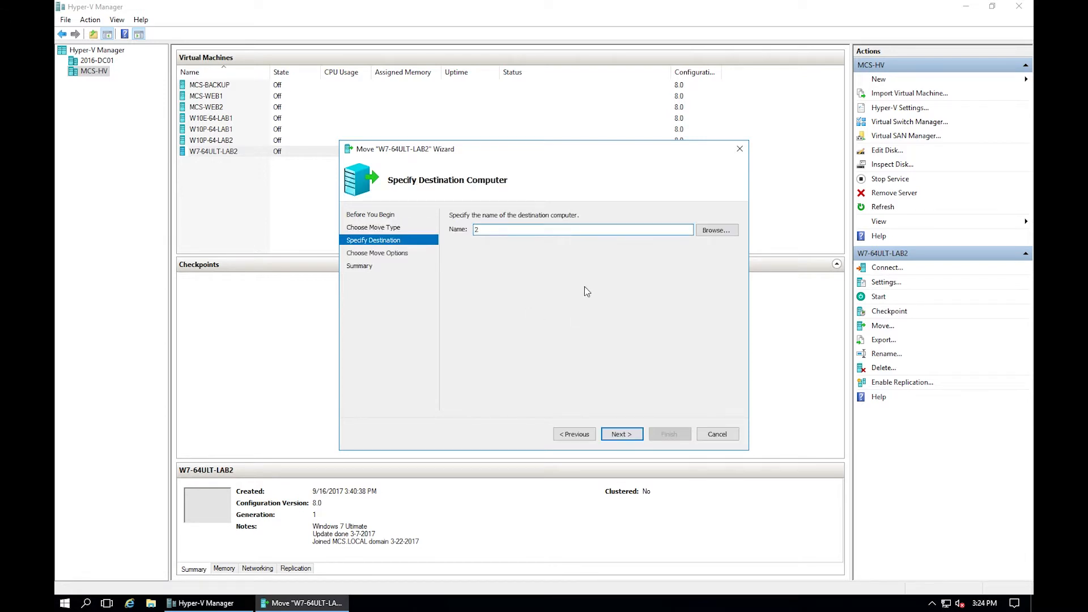
type("016-dc01")
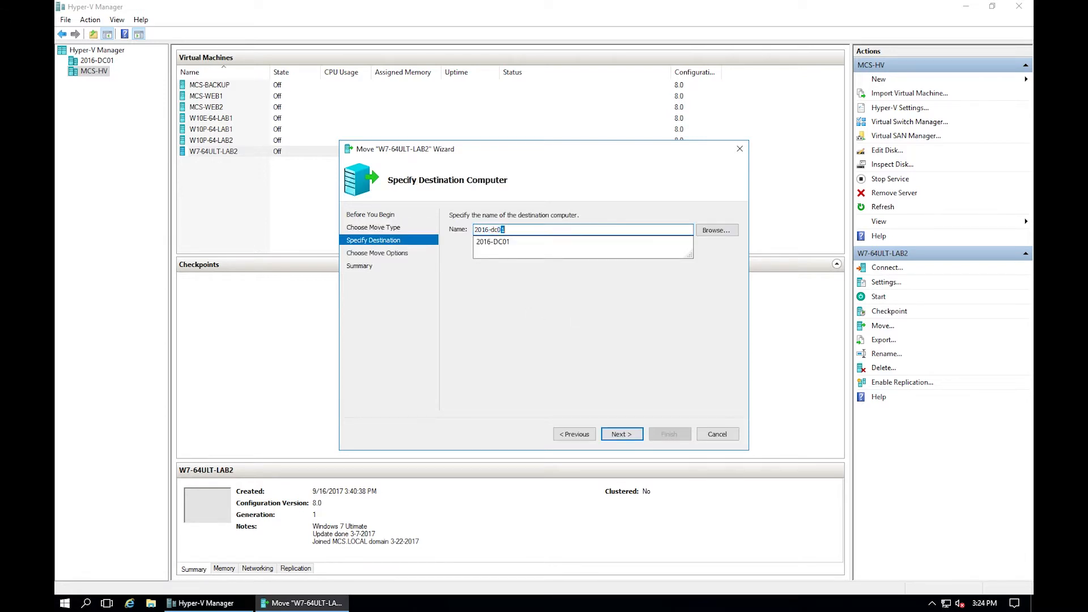
left_click(621, 434)
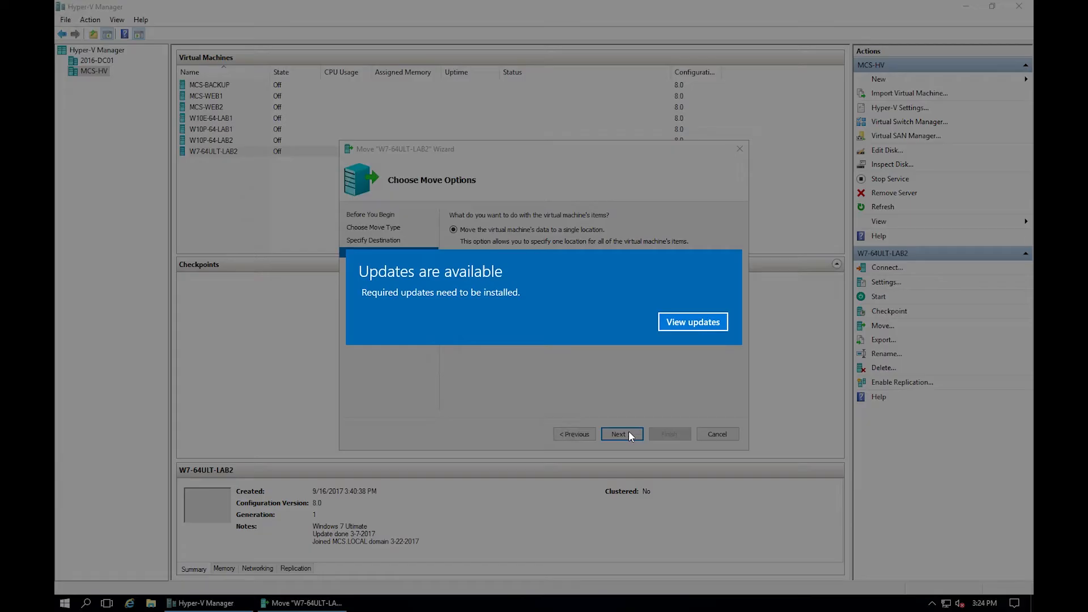
left_click(693, 324)
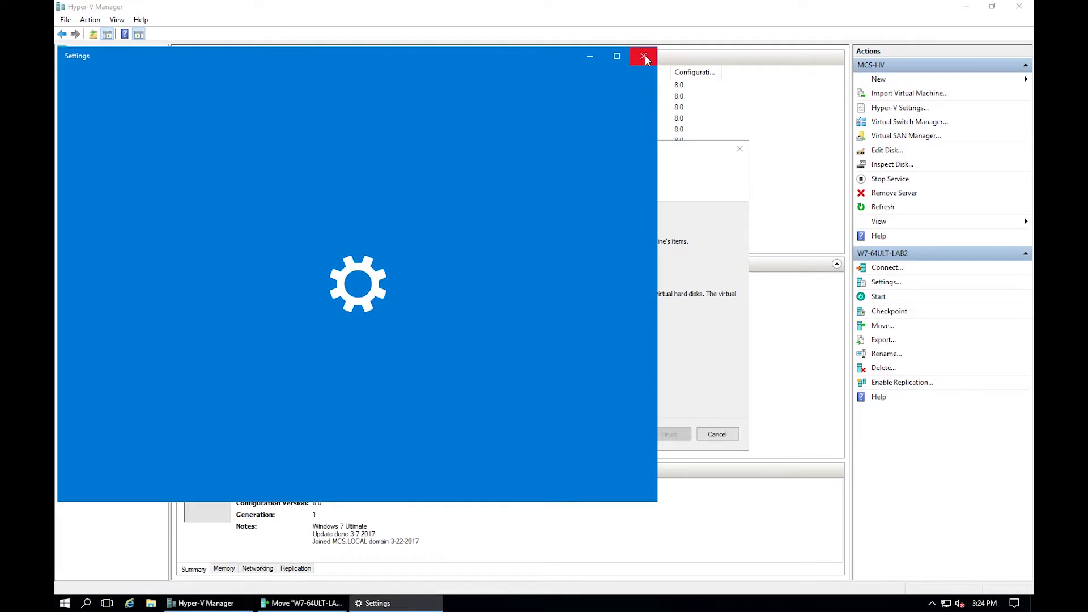
Move all its data to P:\virtual machines\ and run the move, which flags LAN-Subnet5 missing.
left_click(645, 56)
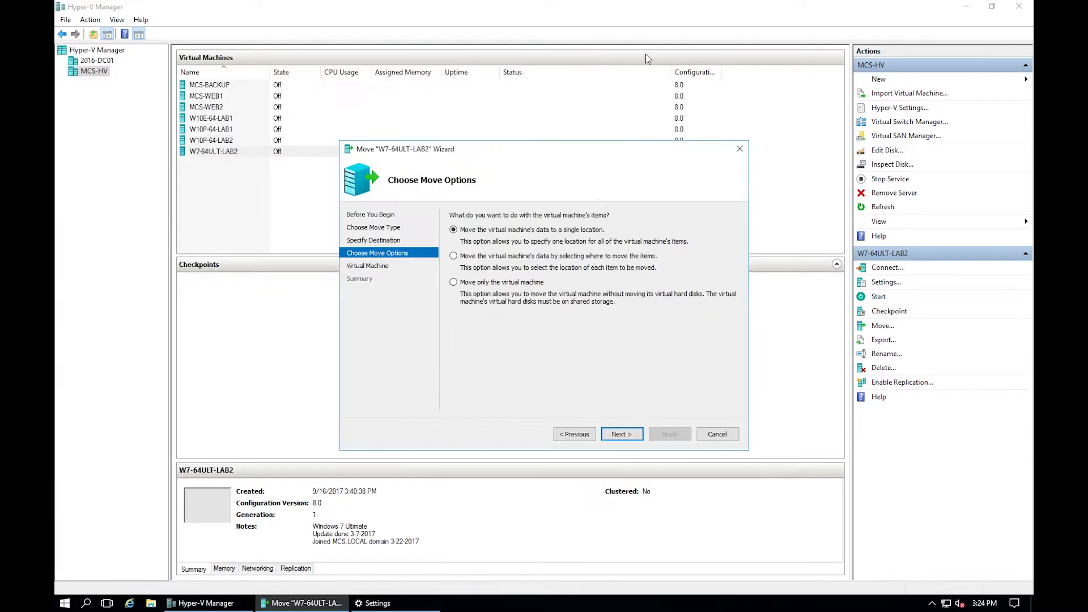
left_click(623, 433)
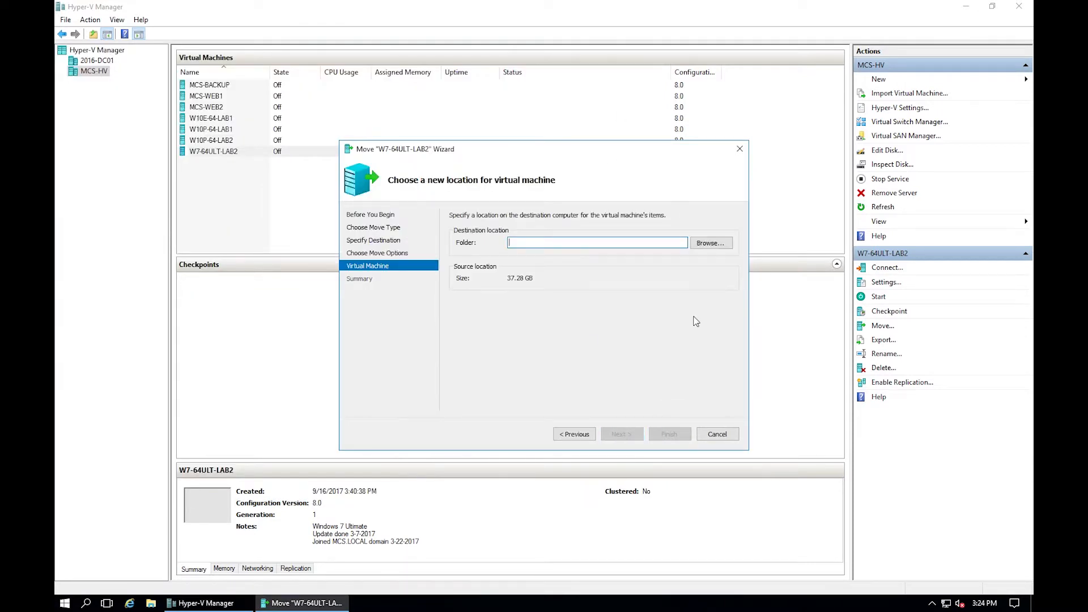
left_click(708, 243)
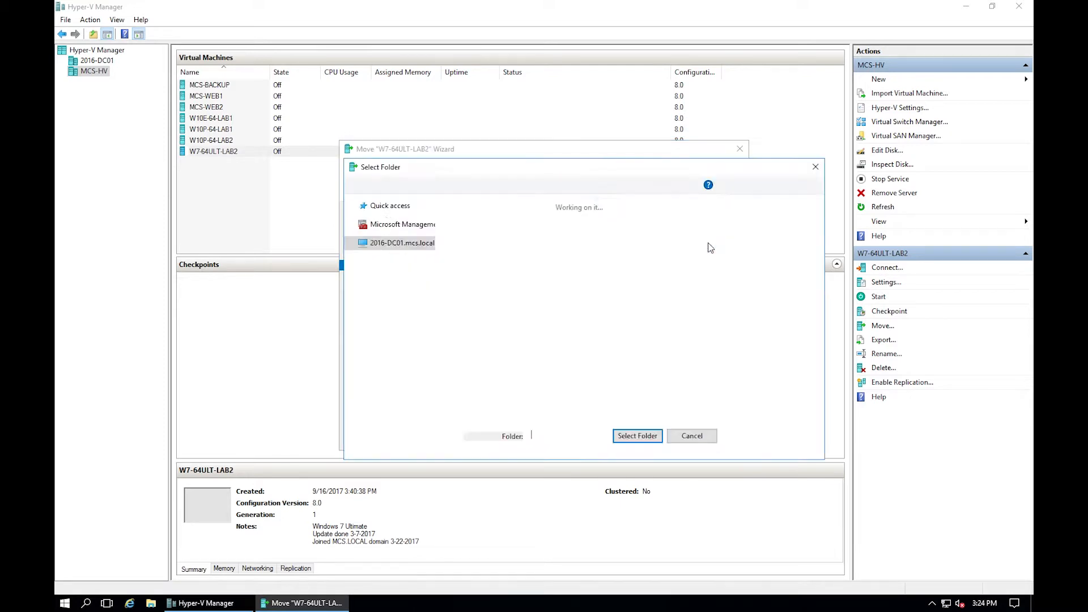
double_click(540, 230)
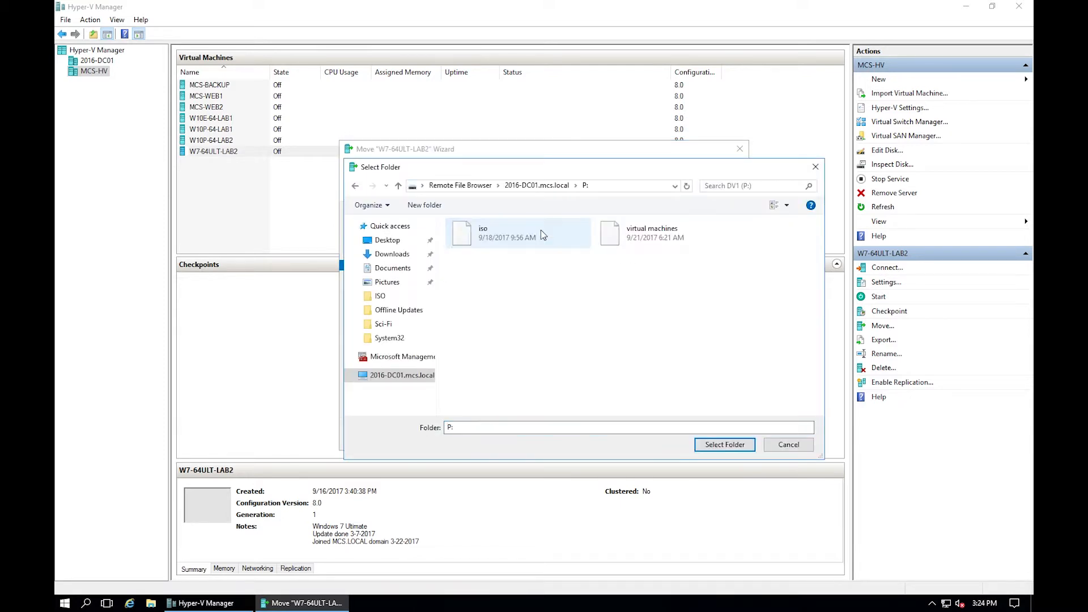
double_click(669, 235)
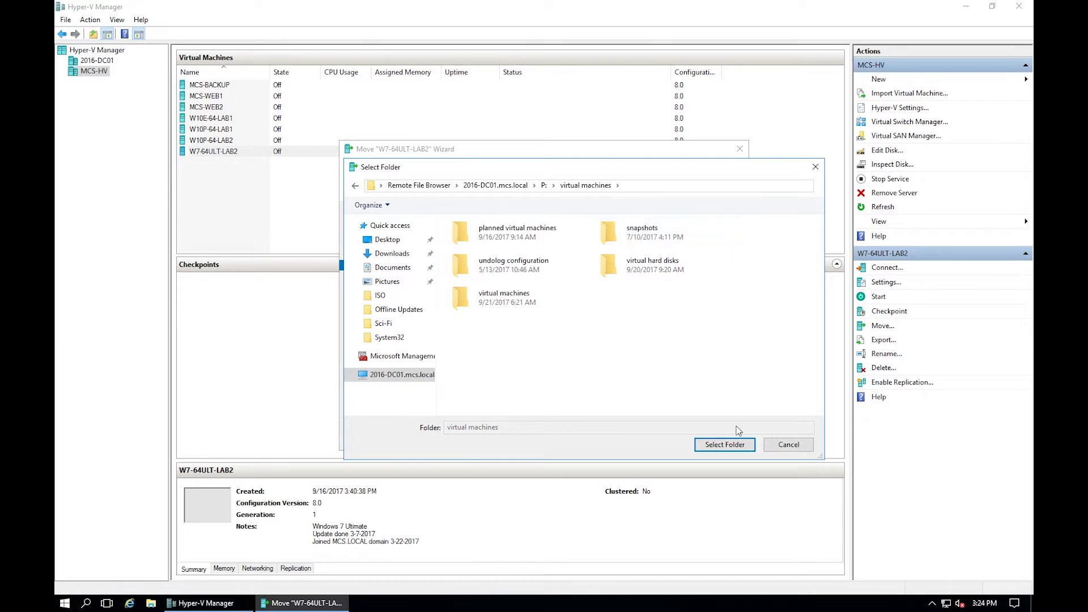
left_click(727, 445)
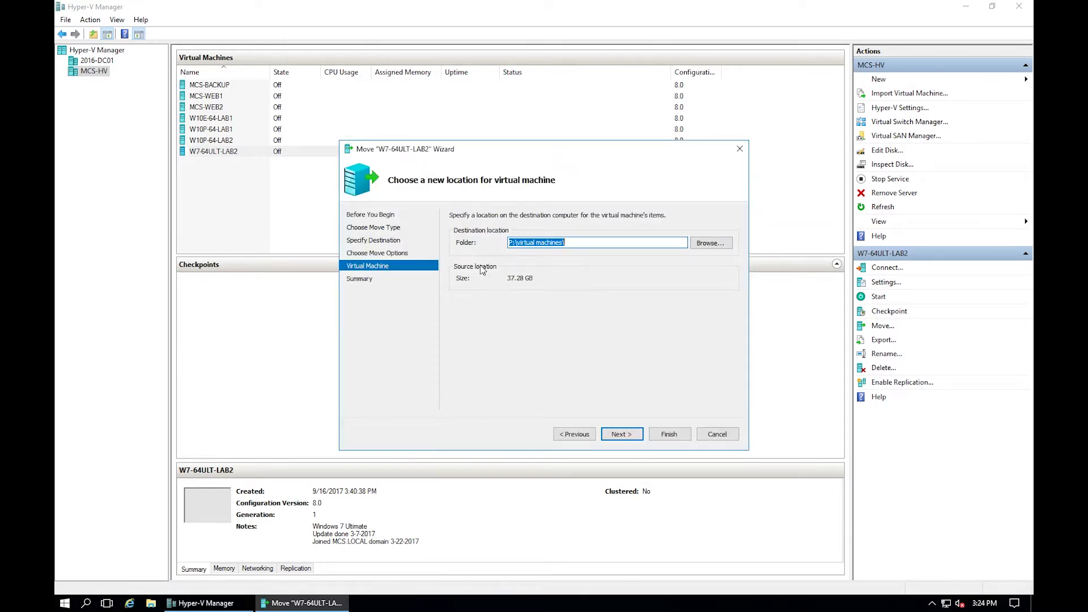
left_click(622, 435)
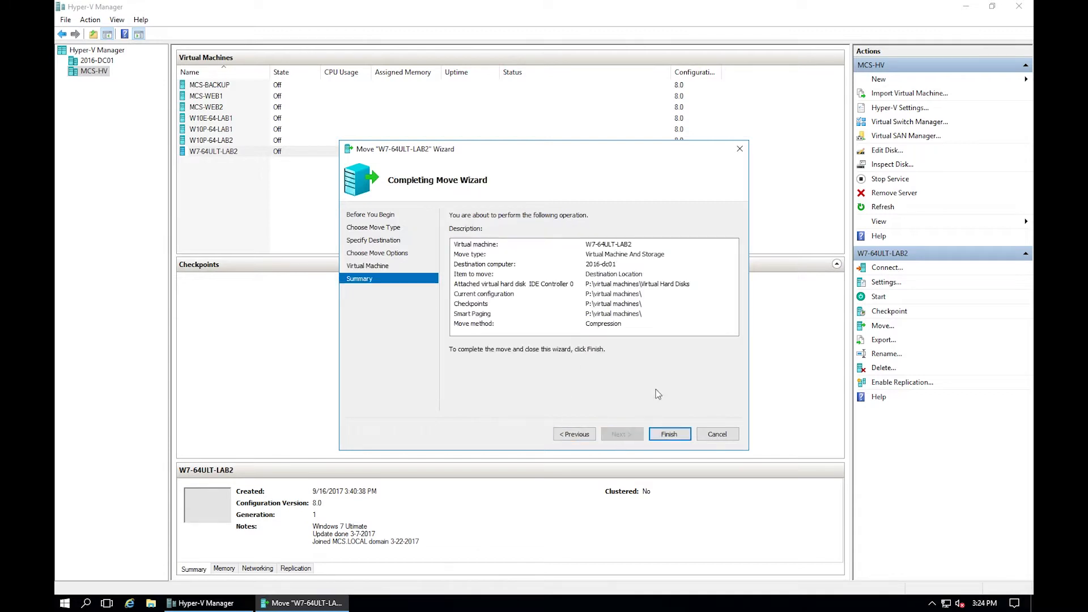
left_click(670, 435)
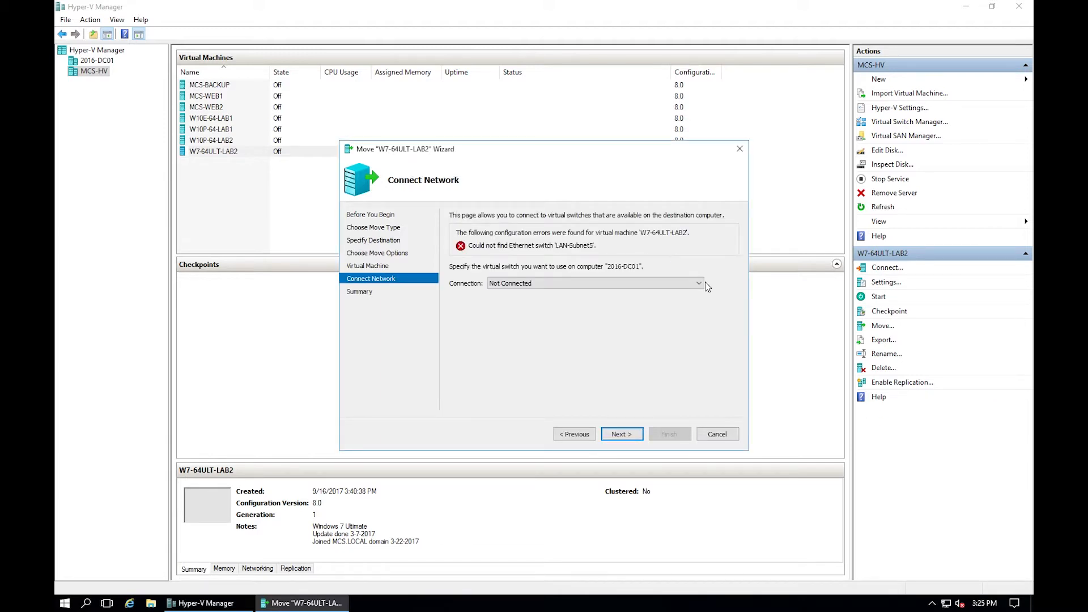
Connect the VM to Subnet5-LAN, complete the move, and select W7-64ULT-LAB2 on 2016-DC01.
left_click(702, 281)
left_click(553, 303)
left_click(623, 433)
left_click(669, 434)
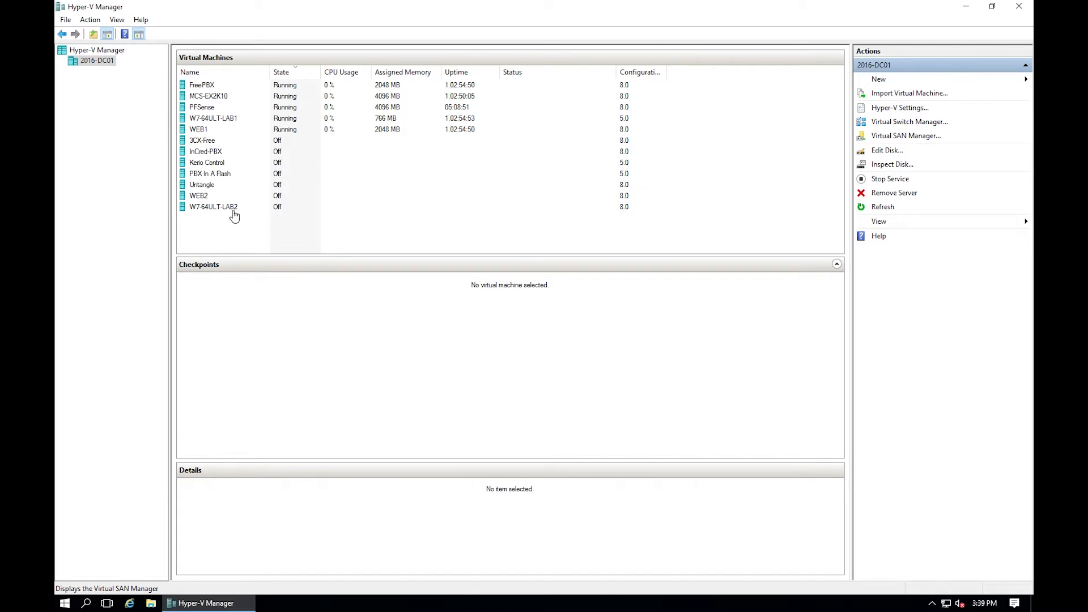
left_click(233, 208)
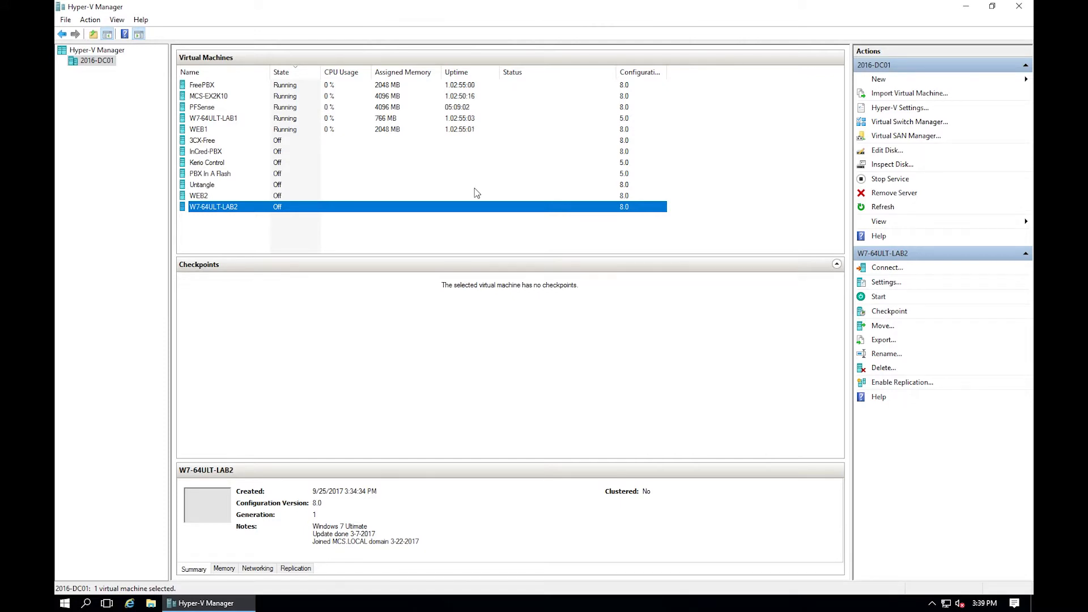
Raise W7-64ULT-LAB2 to 2 virtual processors after reviewing memory and disk path, and save.
right_click(225, 208)
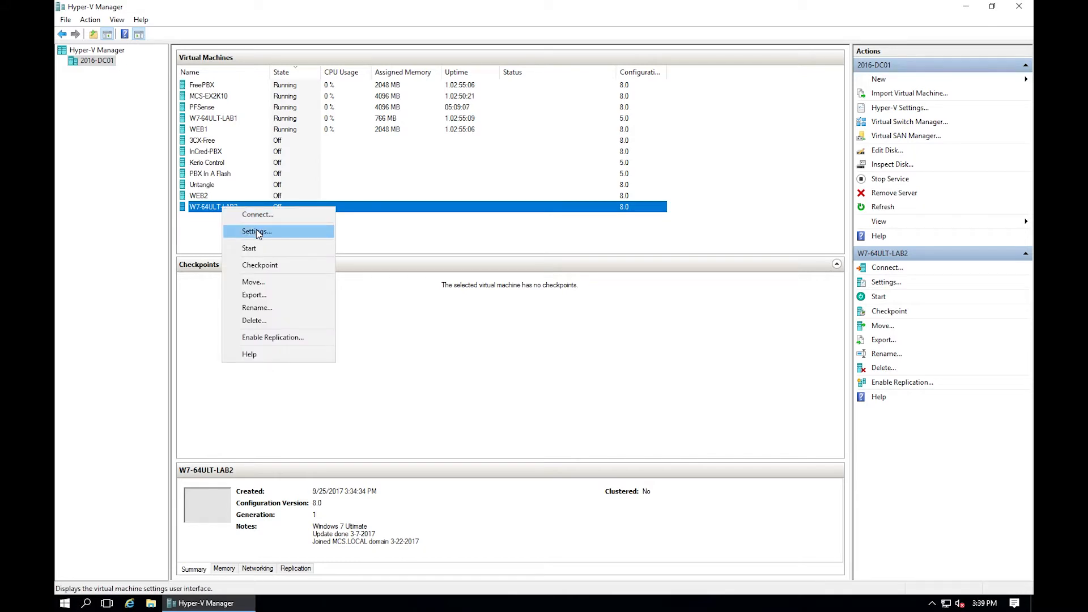
left_click(256, 229)
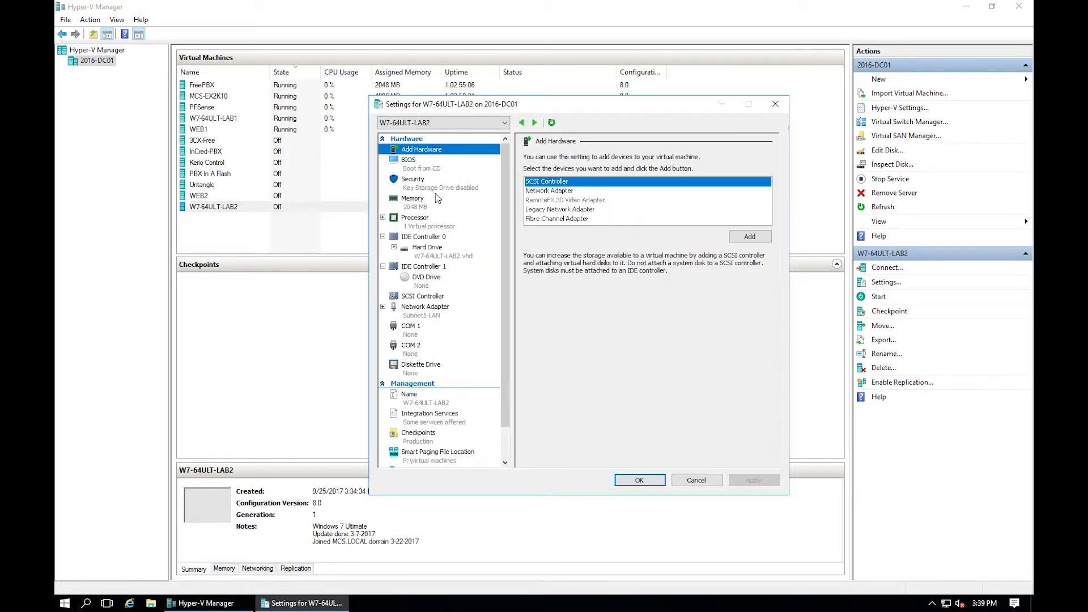
left_click(418, 206)
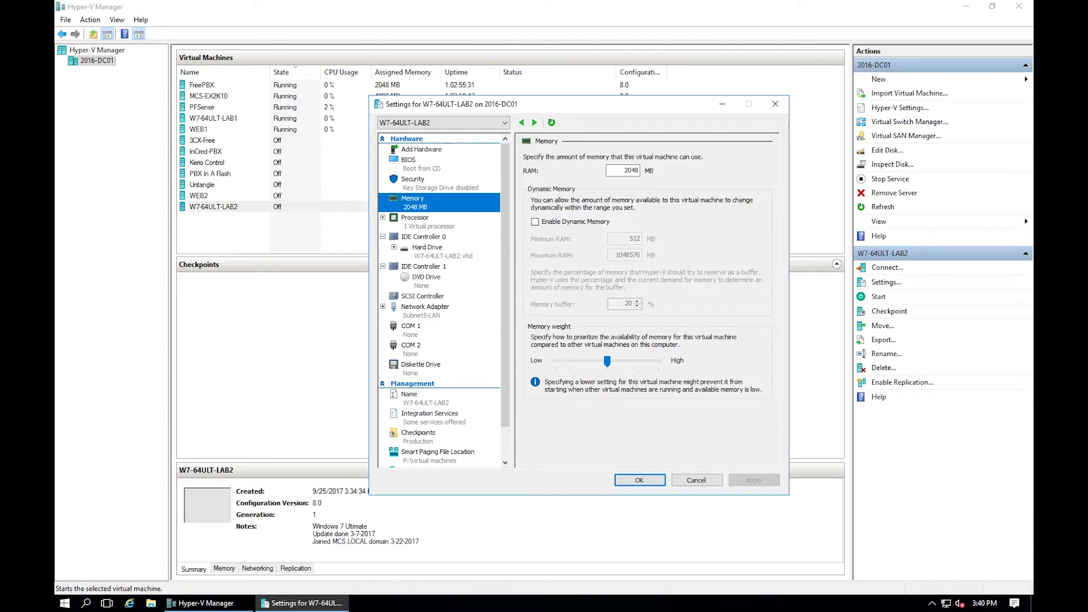
left_click(422, 226)
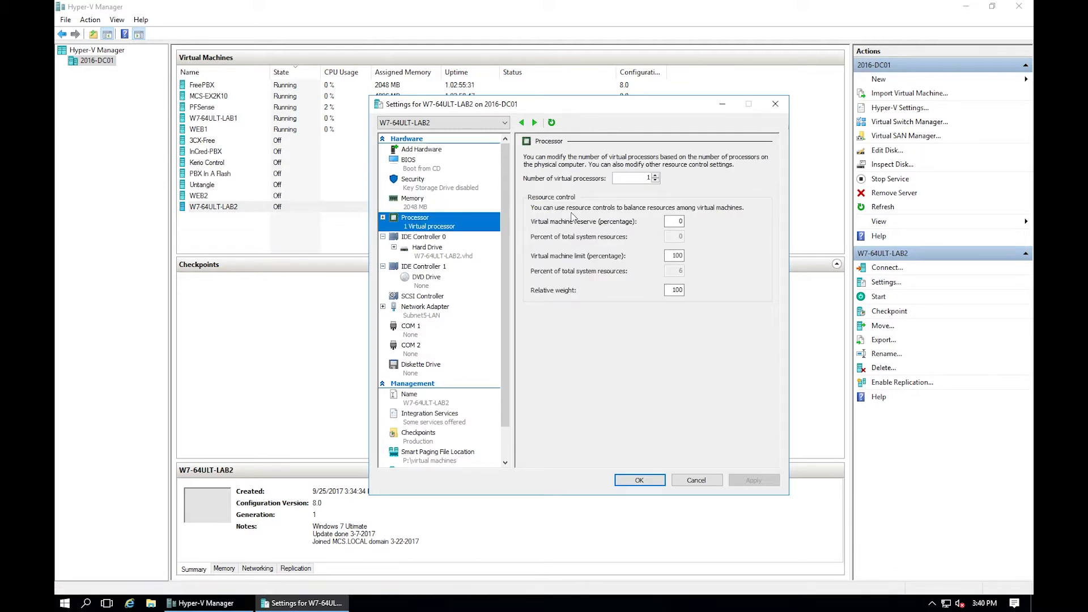
left_click(656, 177)
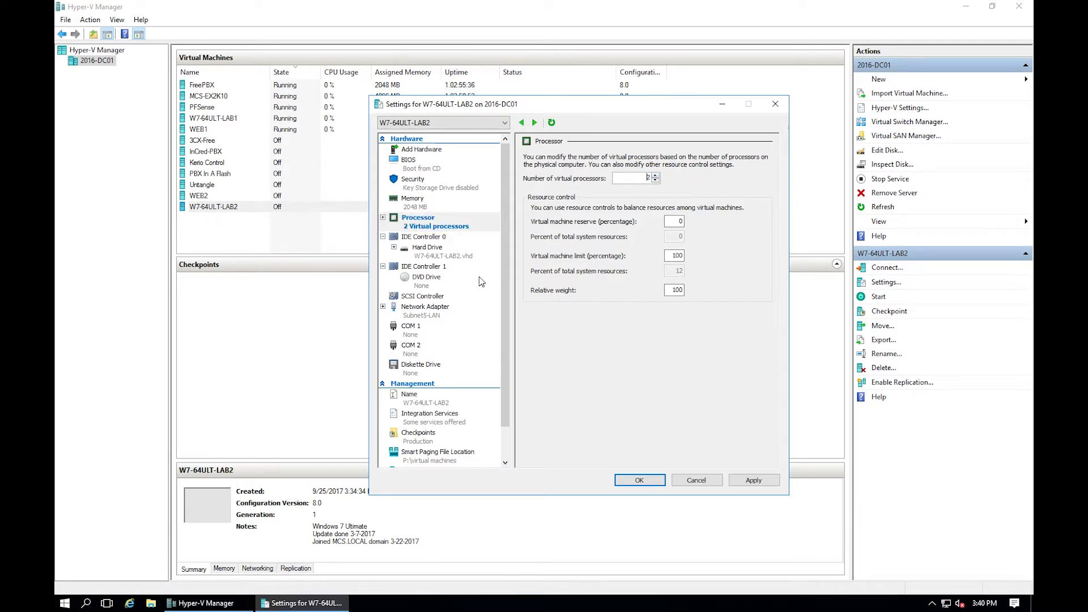
left_click(430, 256)
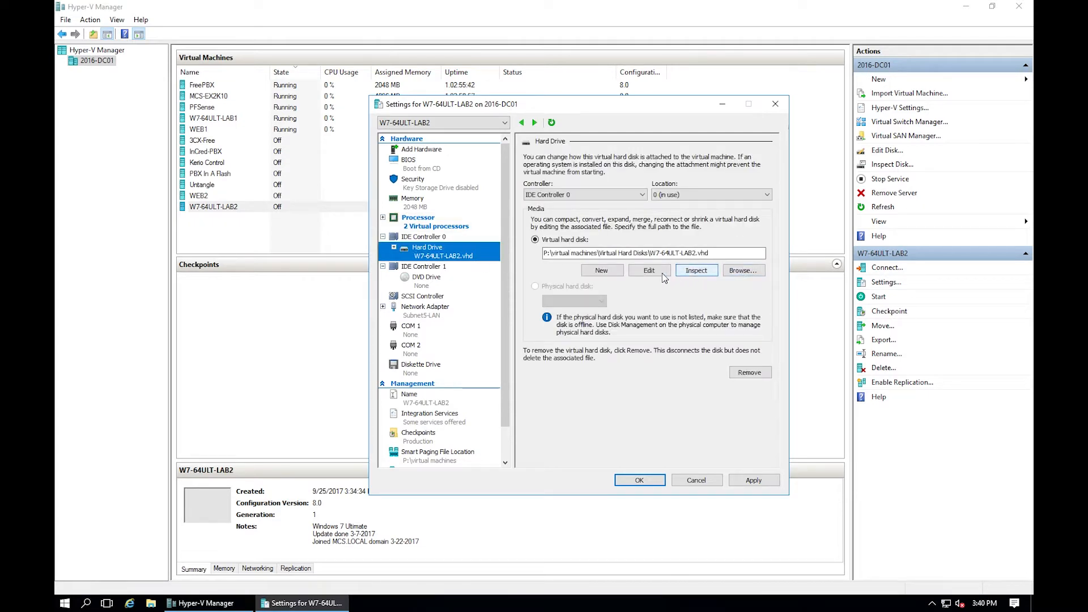
left_click(669, 254)
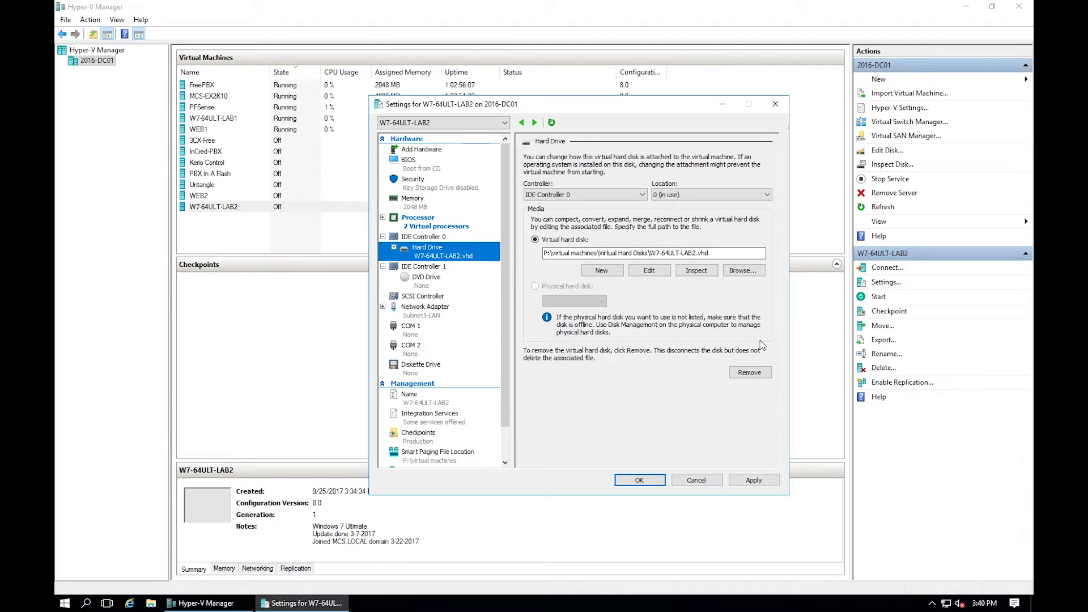
left_click(753, 480)
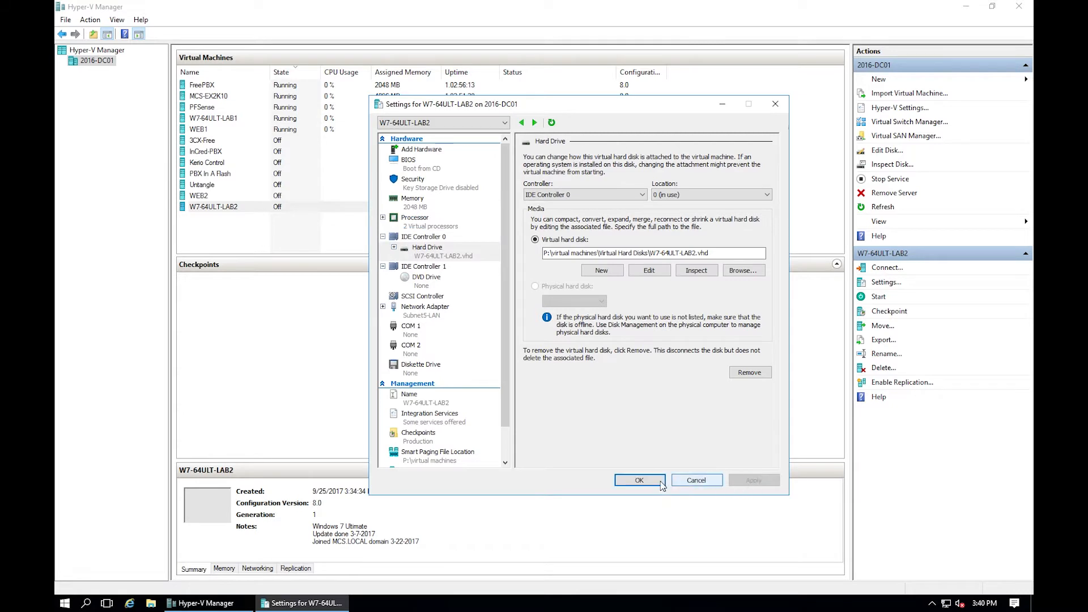
left_click(640, 481)
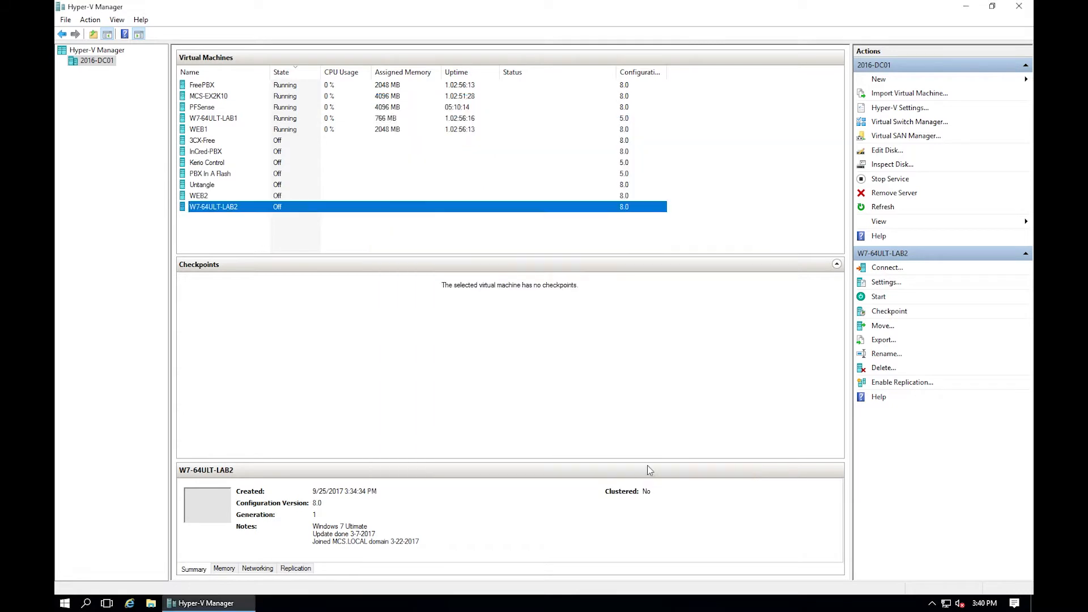
Open a console to W7-64ULT-LAB2, start it, and pick the user at the Windows 7 logon.
double_click(254, 211)
left_click(219, 57)
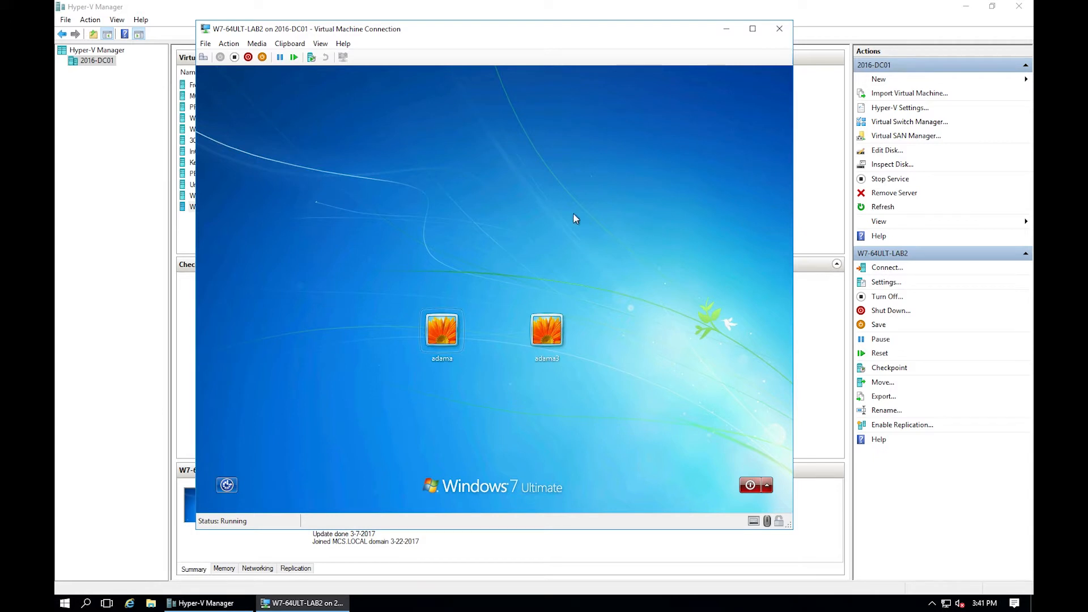
key("Return")
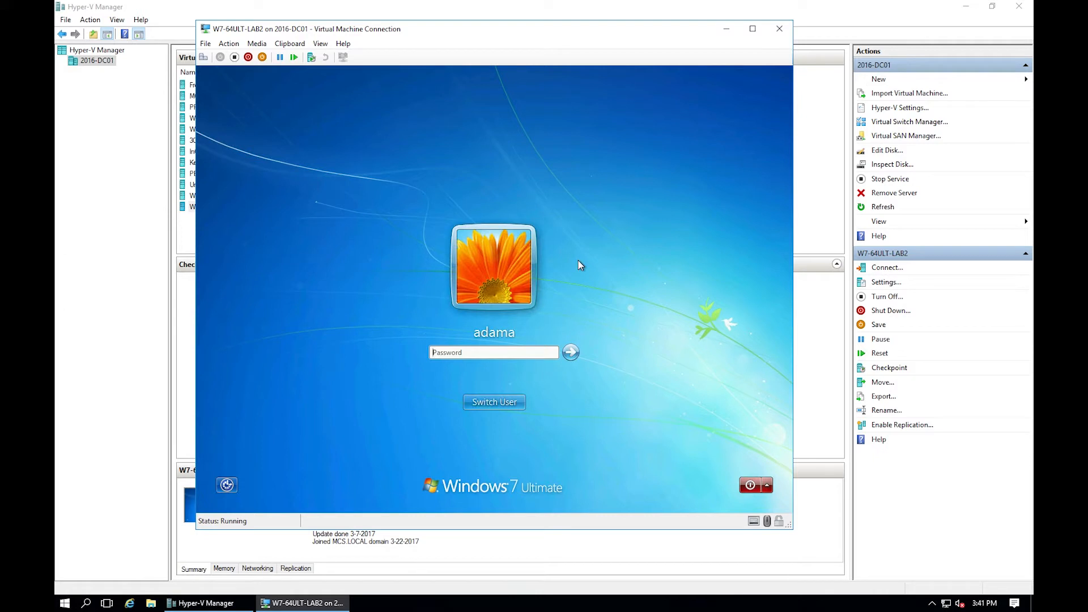
Sign in to the Windows 7 guest, restart it to apply pending changes, and reselect the user.
type("••")
key("Return")
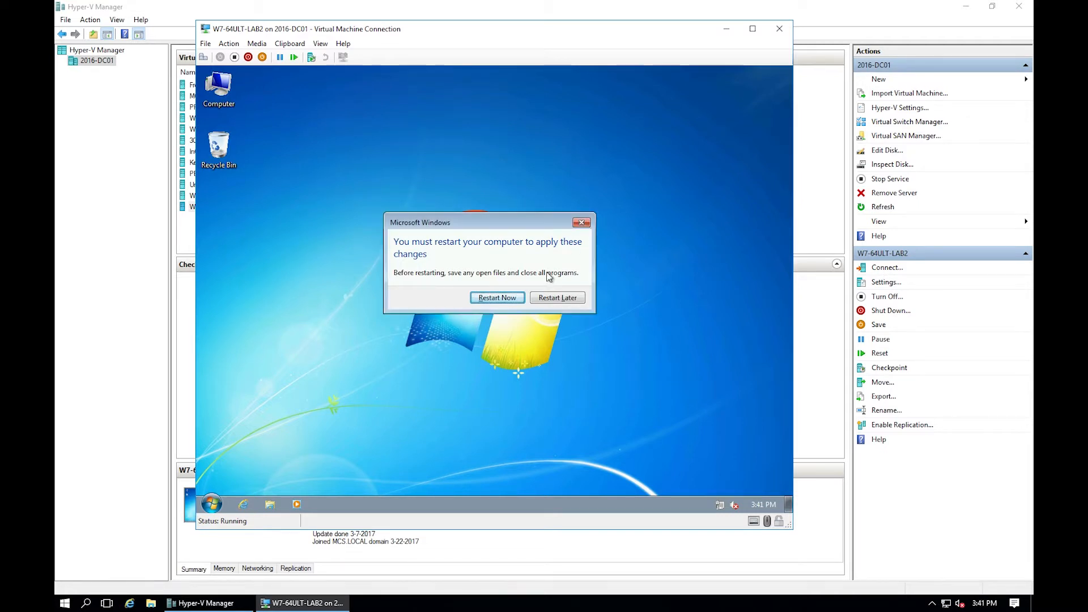
left_click(508, 300)
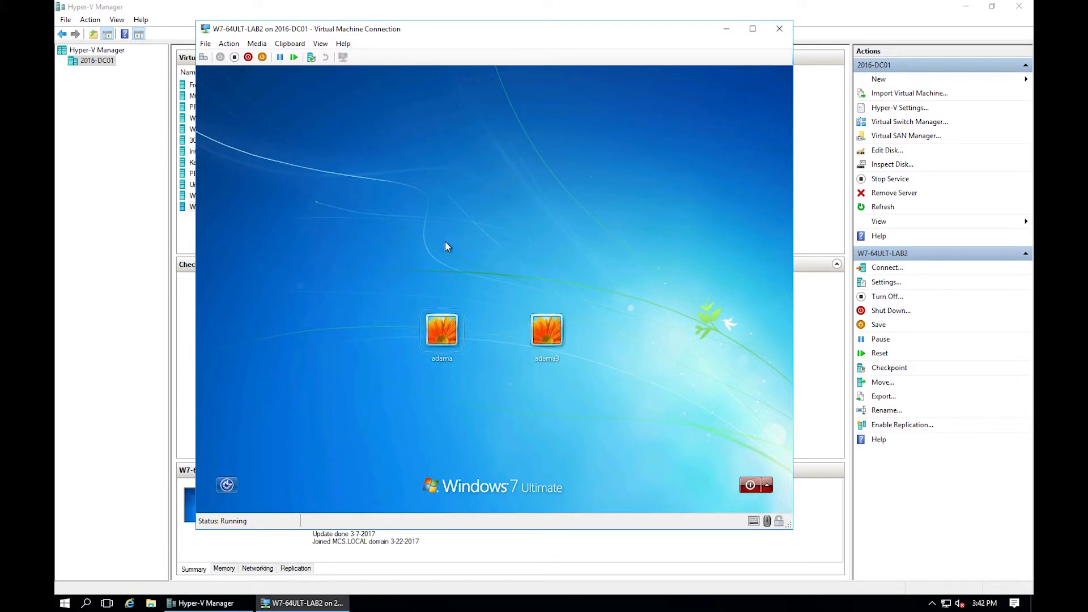
left_click(447, 329)
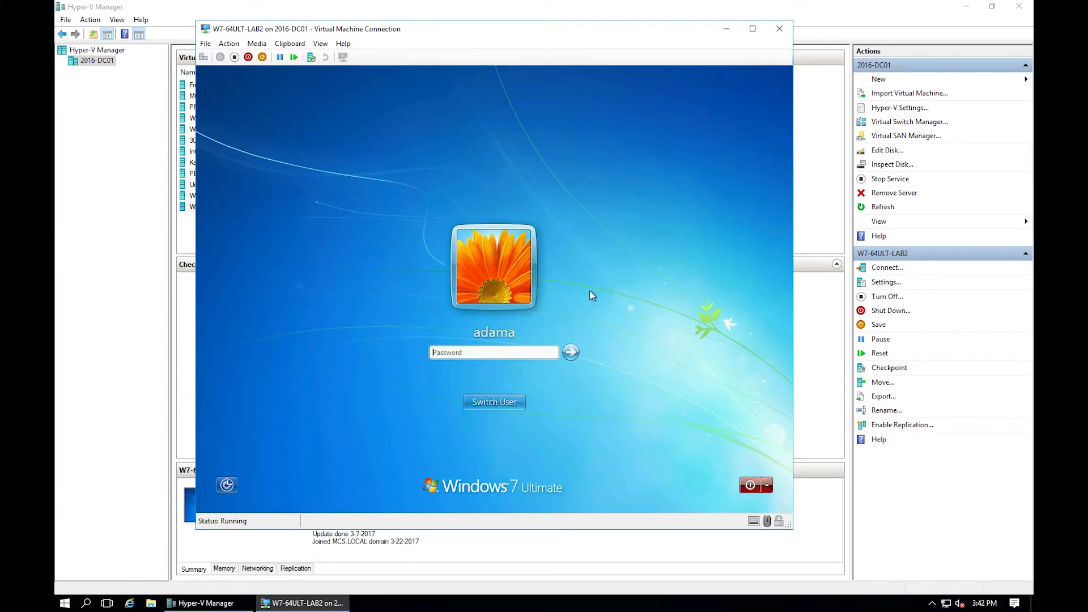
Sign in, confirm two Intel Xeon processors in Device Manager, then close Device Manager and System.
type("•••")
key("Return")
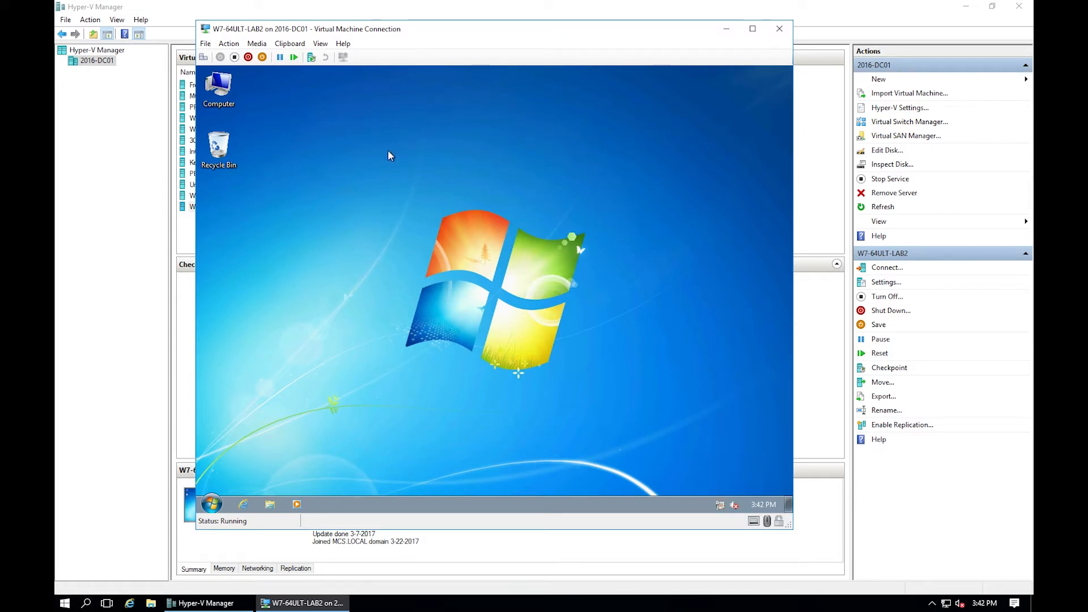
right_click(219, 86)
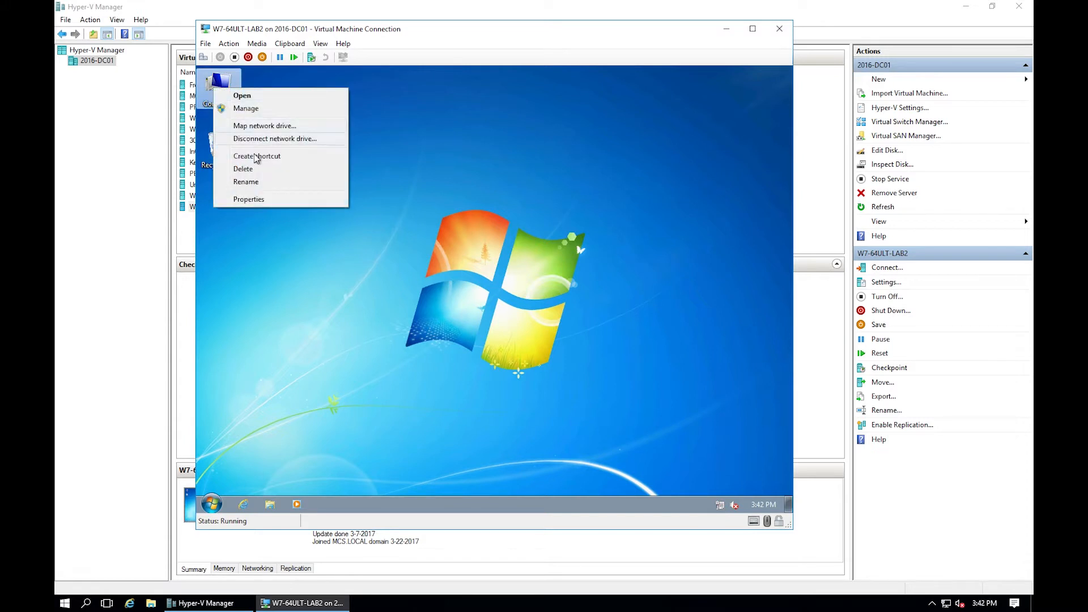
left_click(252, 199)
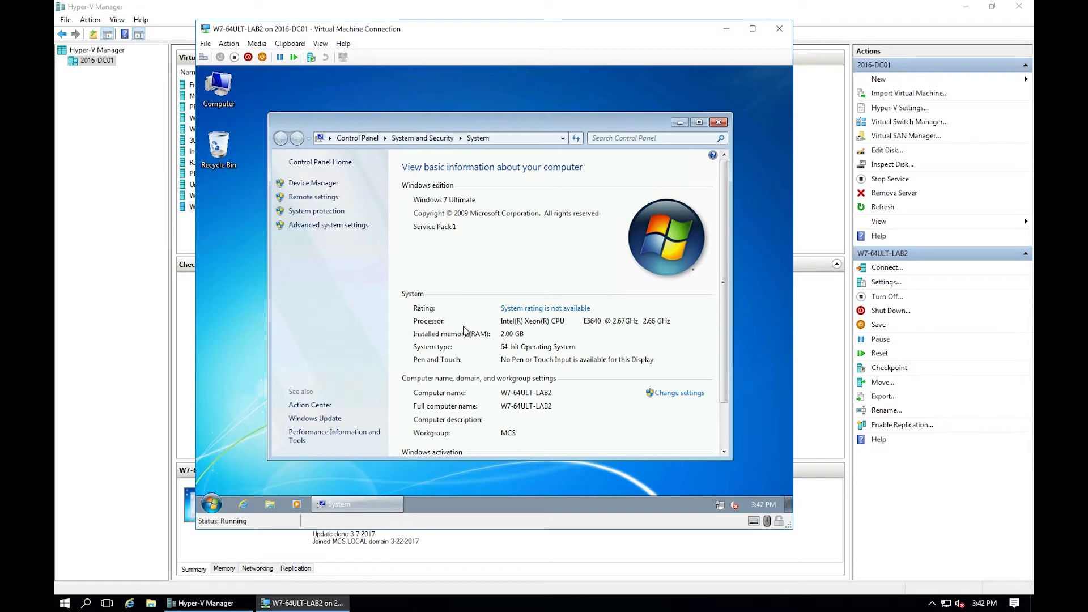
left_click(311, 185)
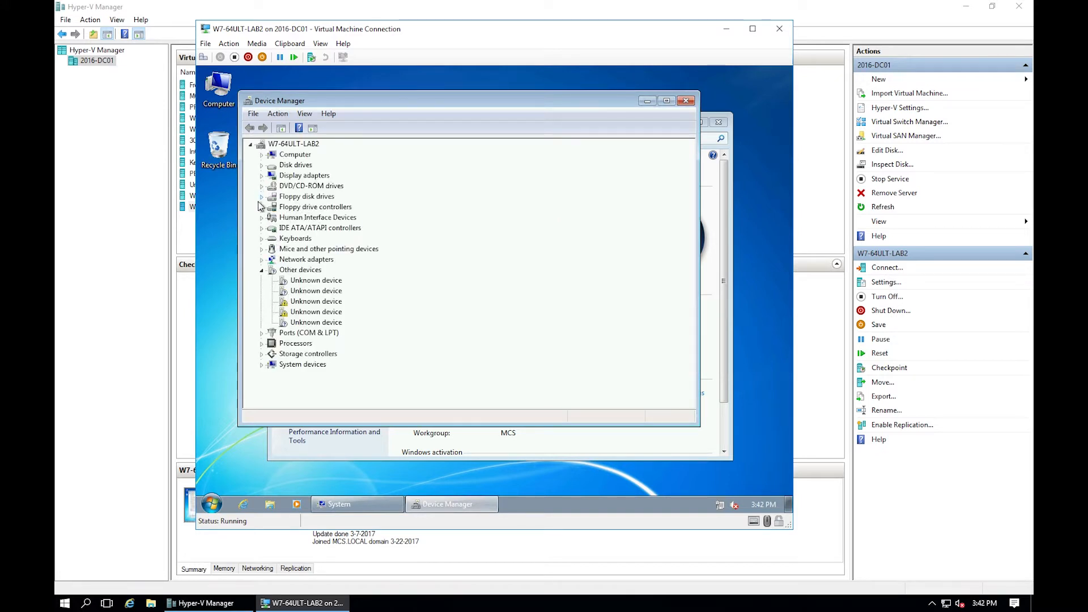
left_click(262, 344)
left_click(262, 345)
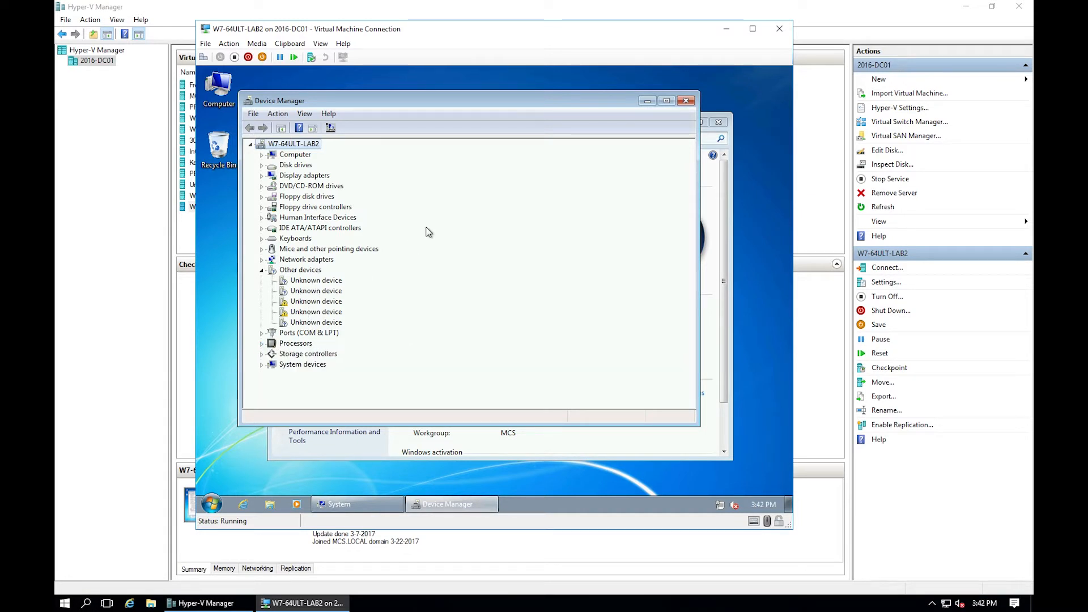
left_click(686, 100)
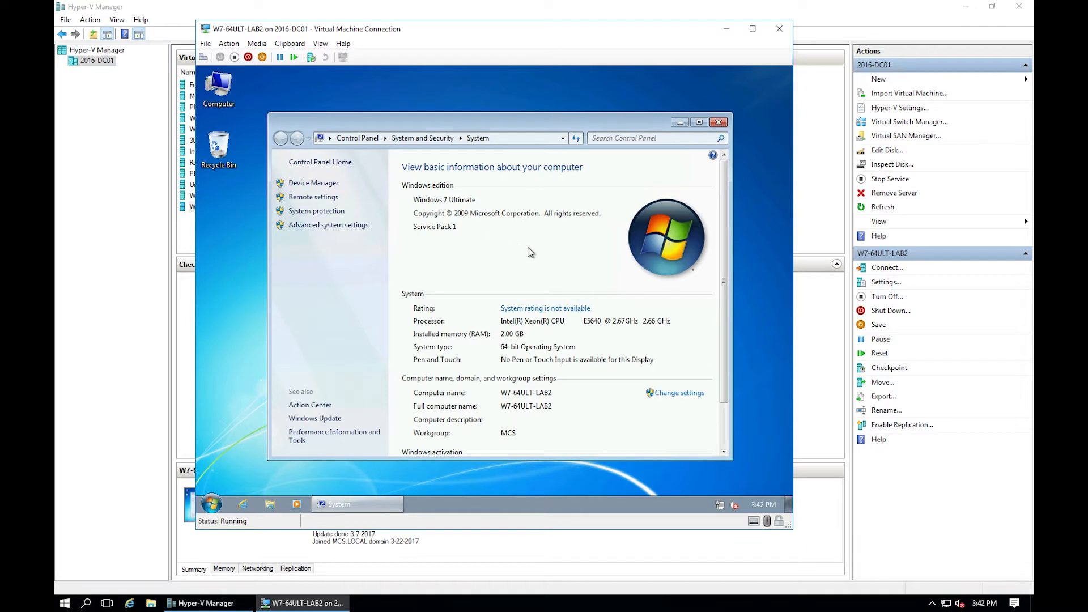
left_click(717, 123)
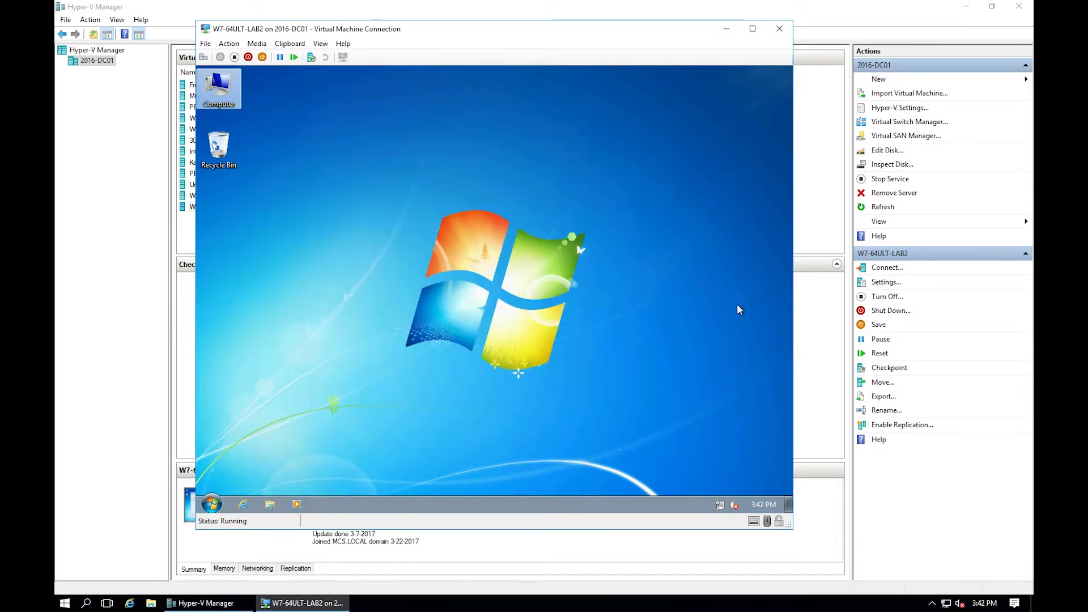
Check the Local Area Connection status details, showing mcs.local with automatic IPv4 addressing.
right_click(717, 506)
left_click(718, 493)
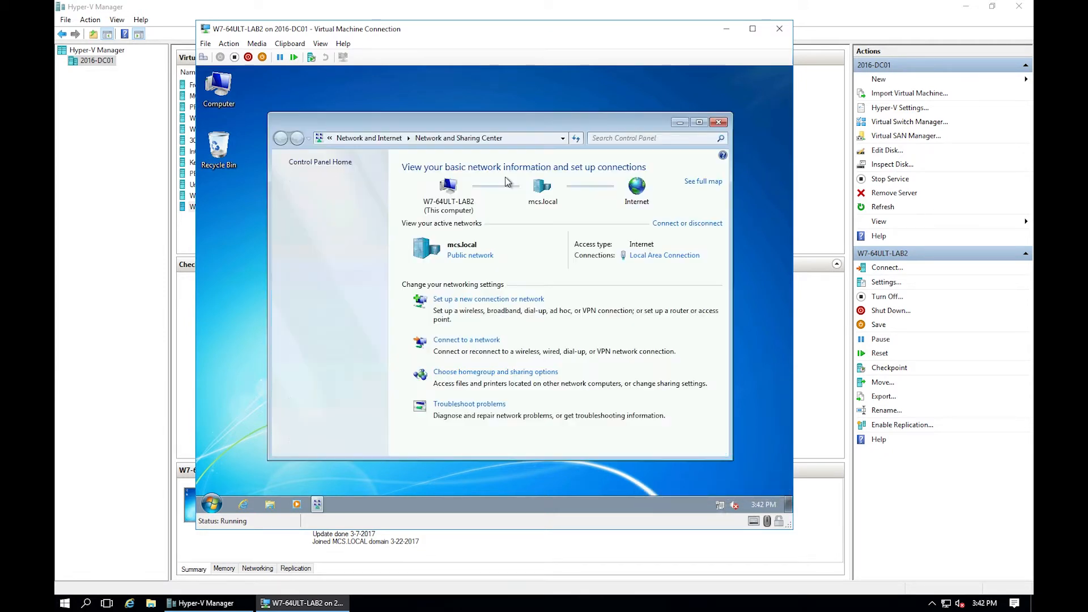
left_click(327, 182)
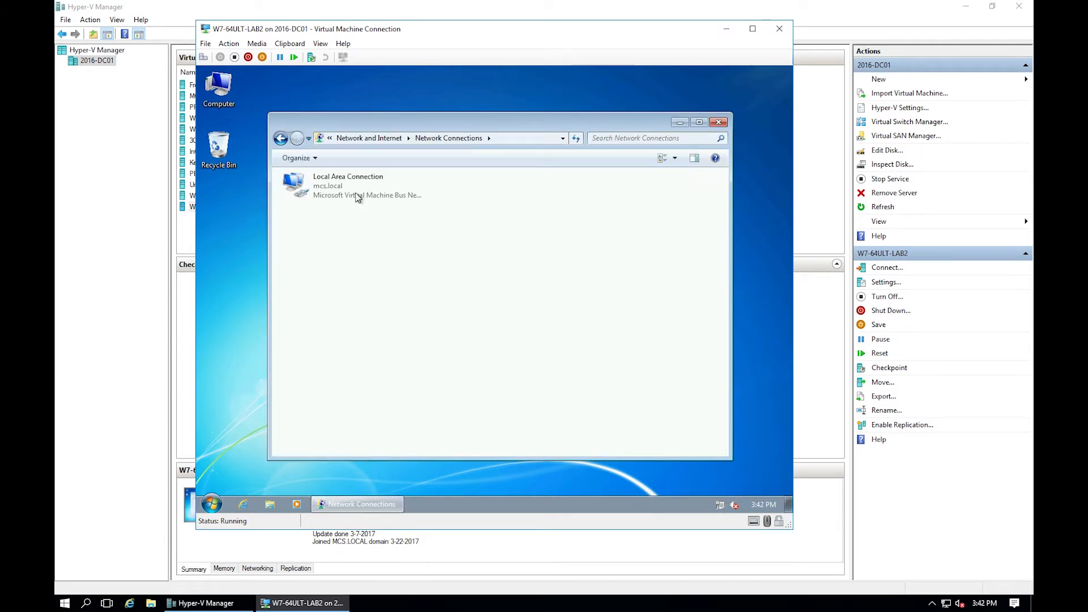
right_click(339, 185)
left_click(363, 212)
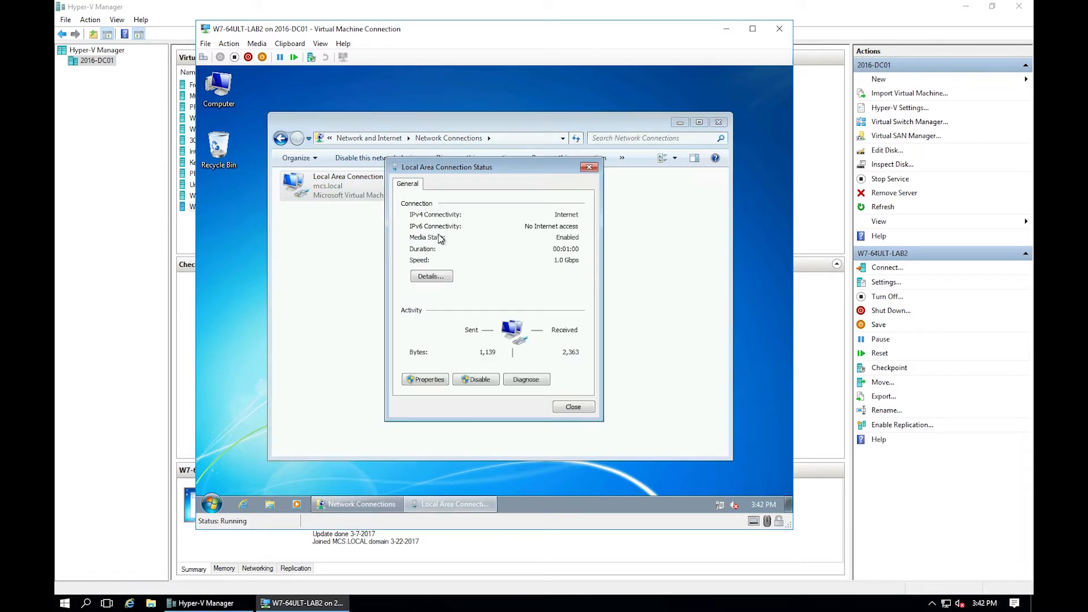
left_click(431, 276)
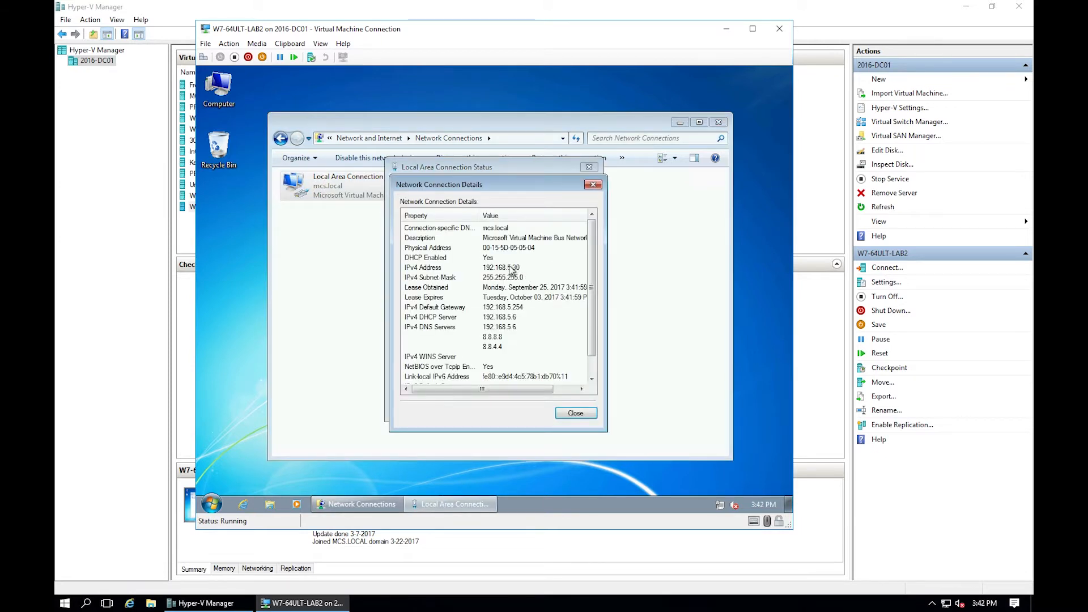
left_click(574, 413)
left_click(574, 407)
Review the connection's IPv4 properties without changes and close Network Connections.
right_click(352, 184)
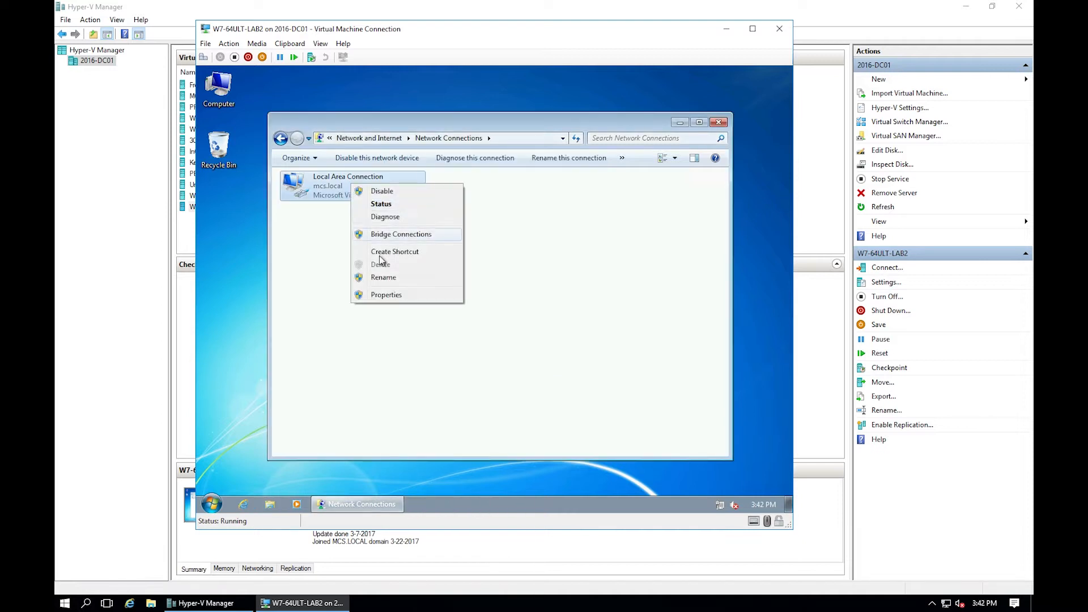
left_click(399, 290)
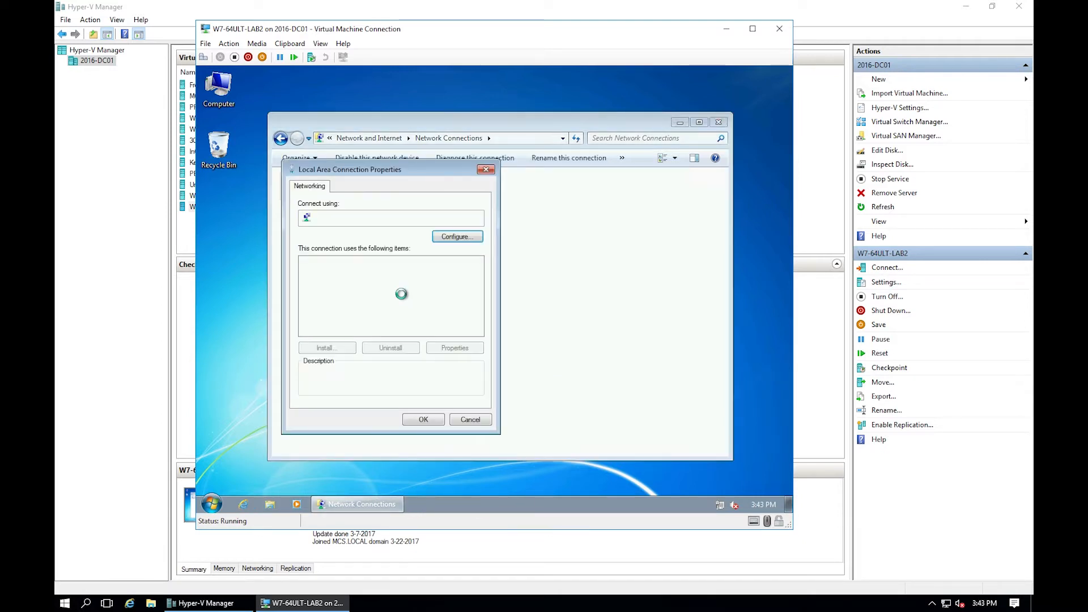
double_click(400, 301)
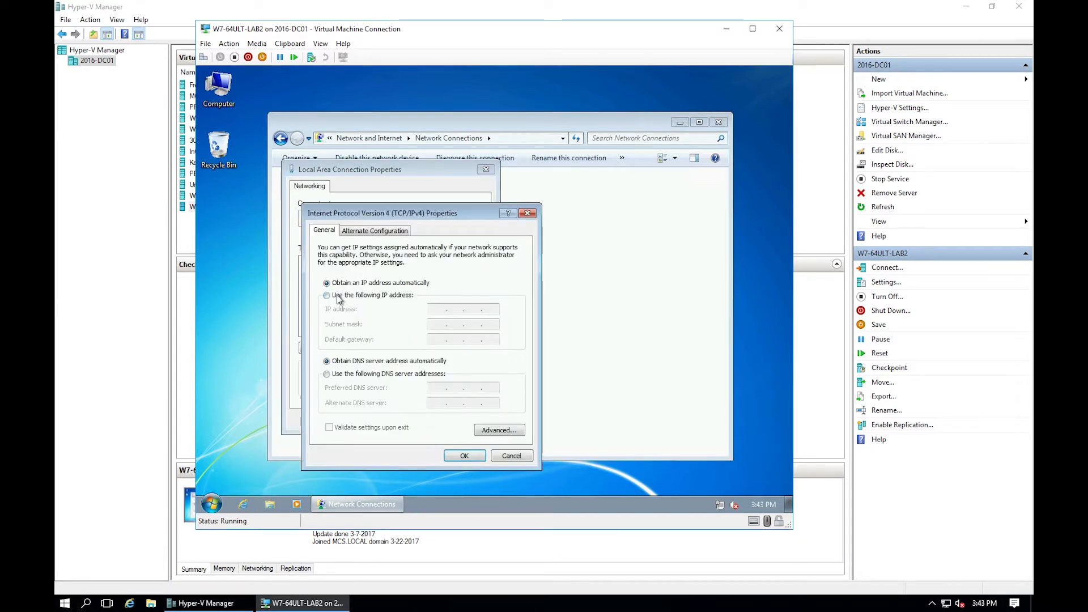
left_click(512, 456)
left_click(477, 421)
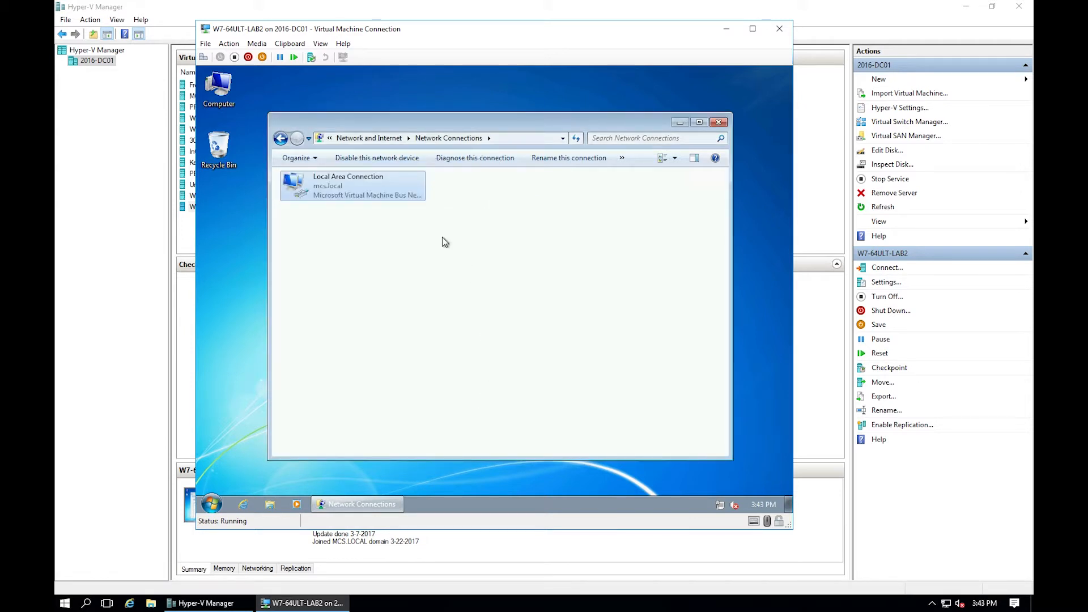
left_click(719, 123)
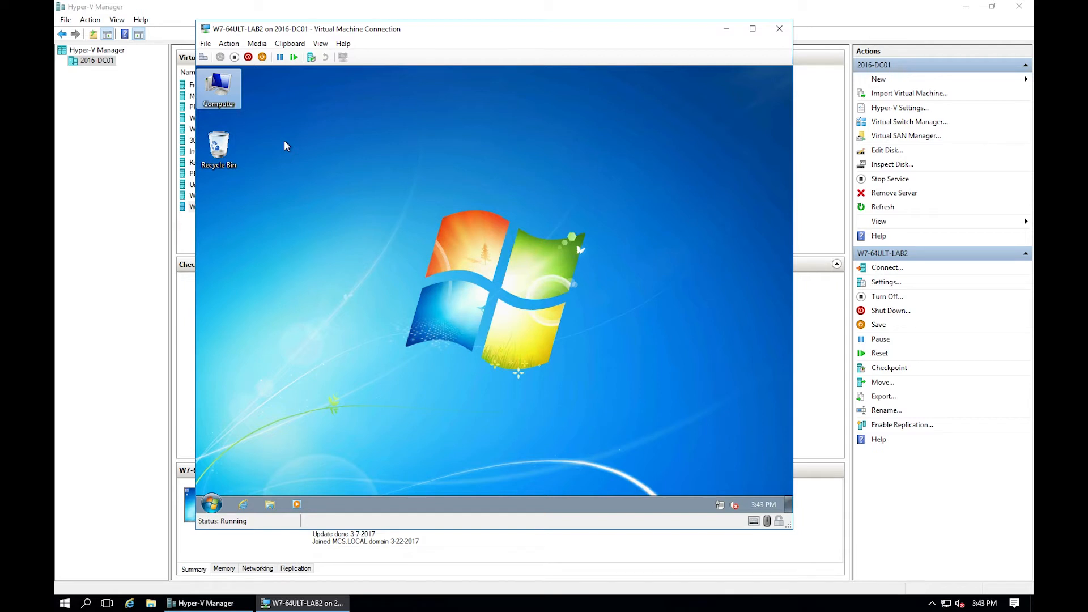
Change the VM's computer name from W7-64ULT-LAB2 to MCS-NVR.
right_click(217, 98)
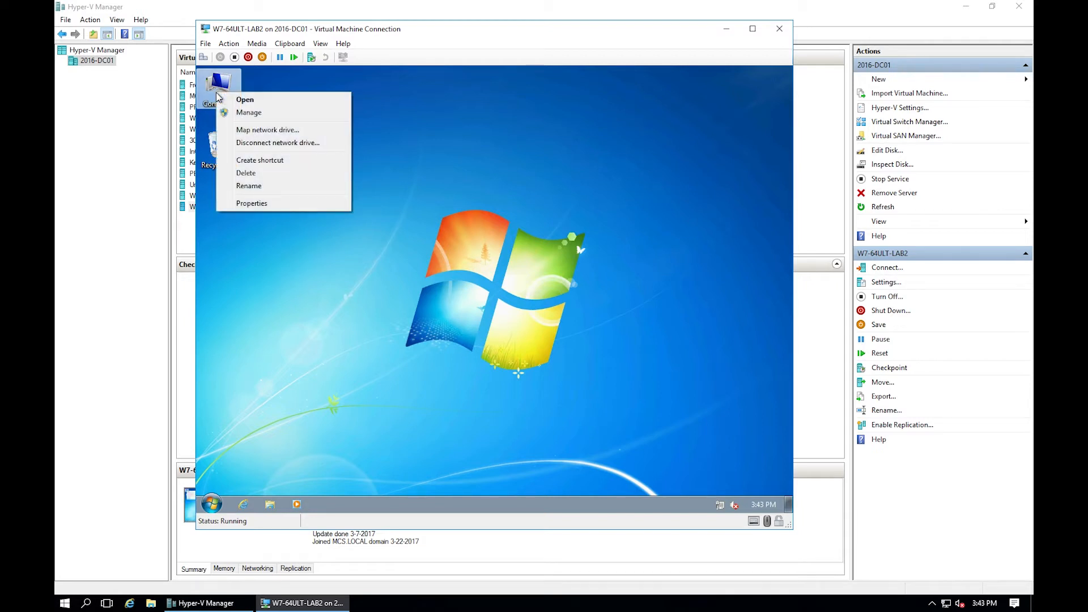
left_click(269, 204)
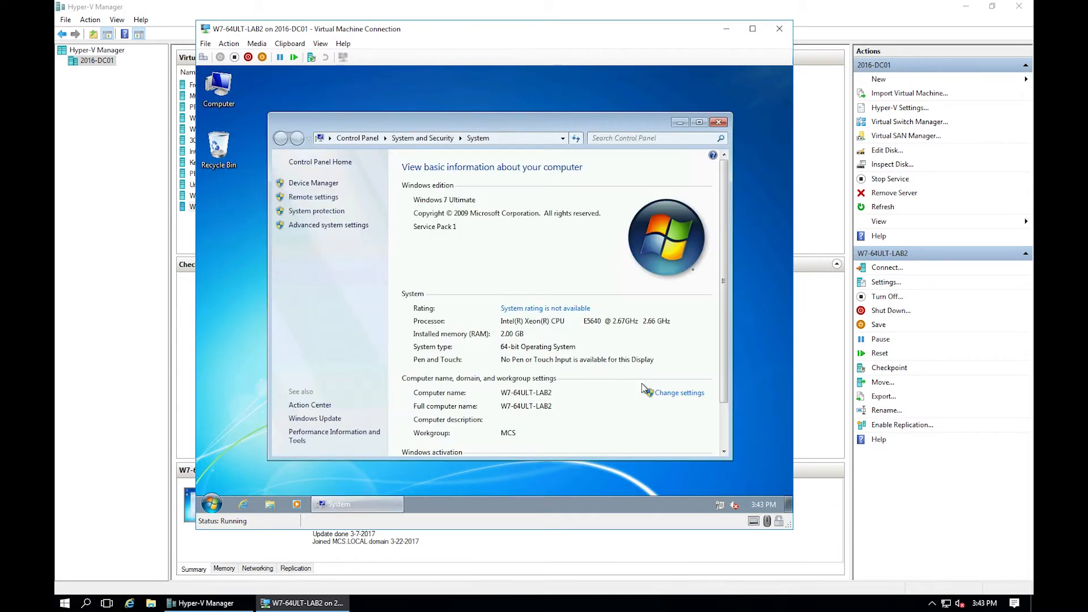
left_click(667, 392)
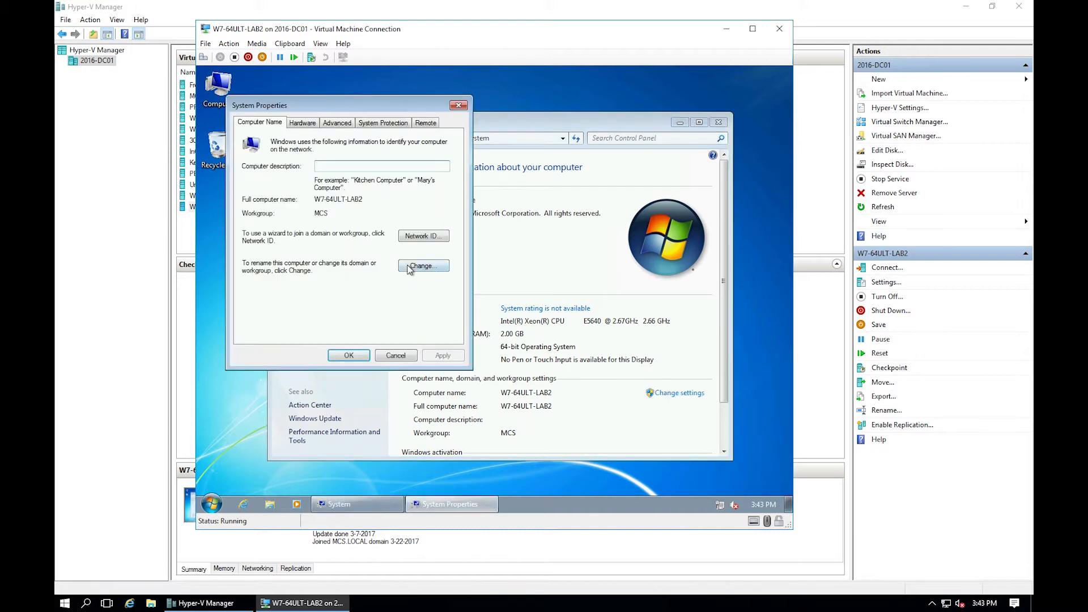
left_click(409, 269)
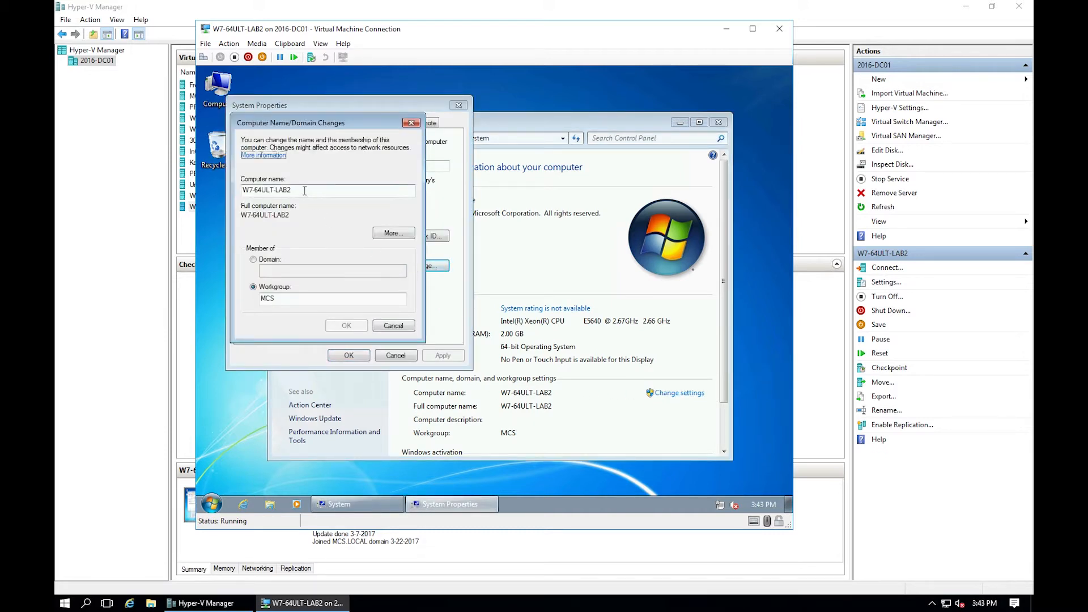
left_click_drag(305, 190, 209, 193)
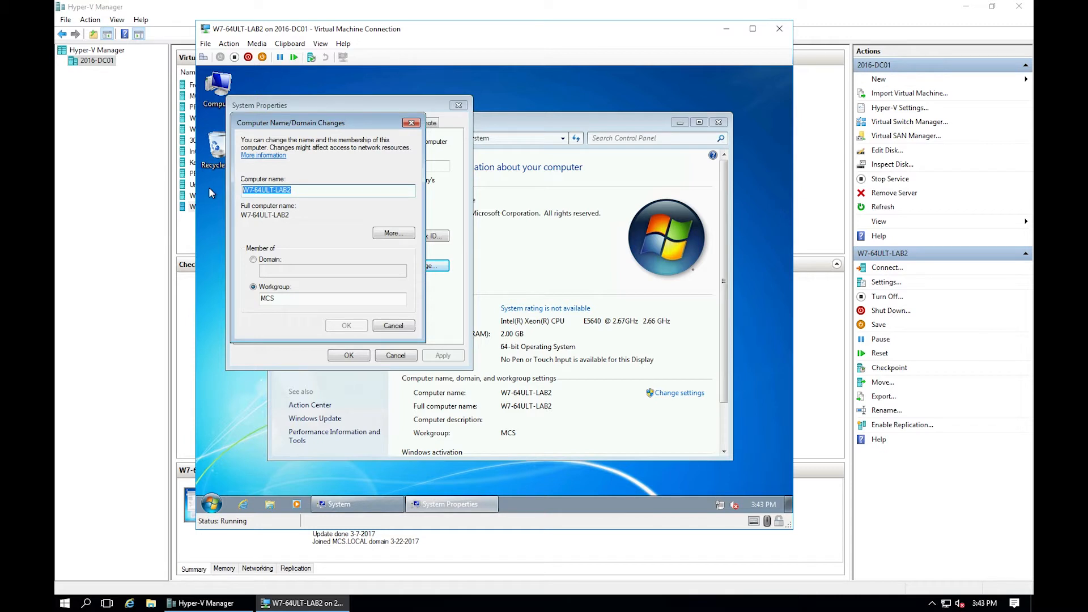
type("MCS")
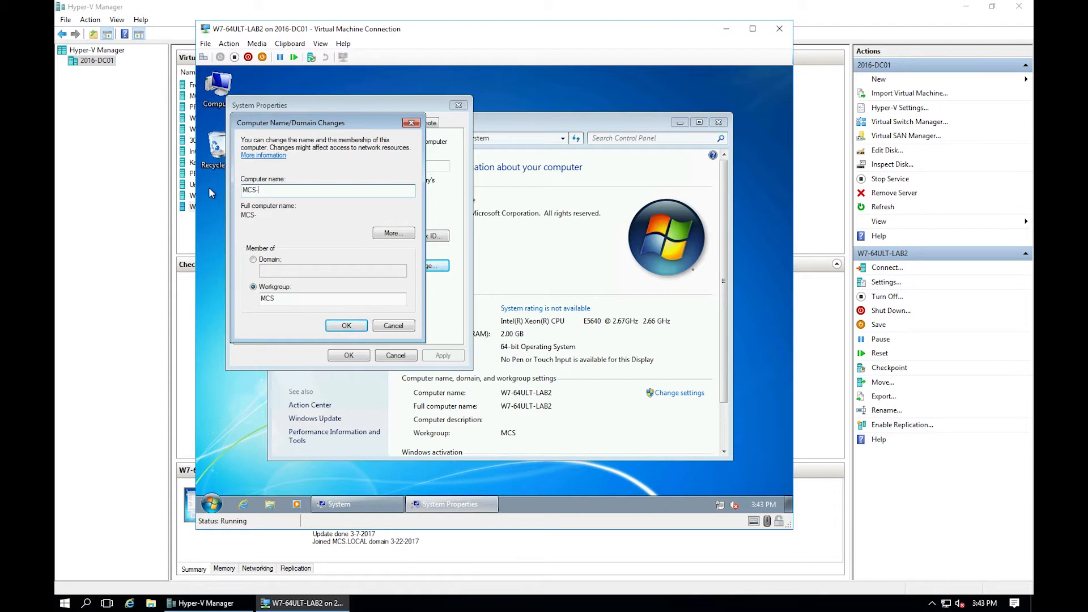
type("-NVR")
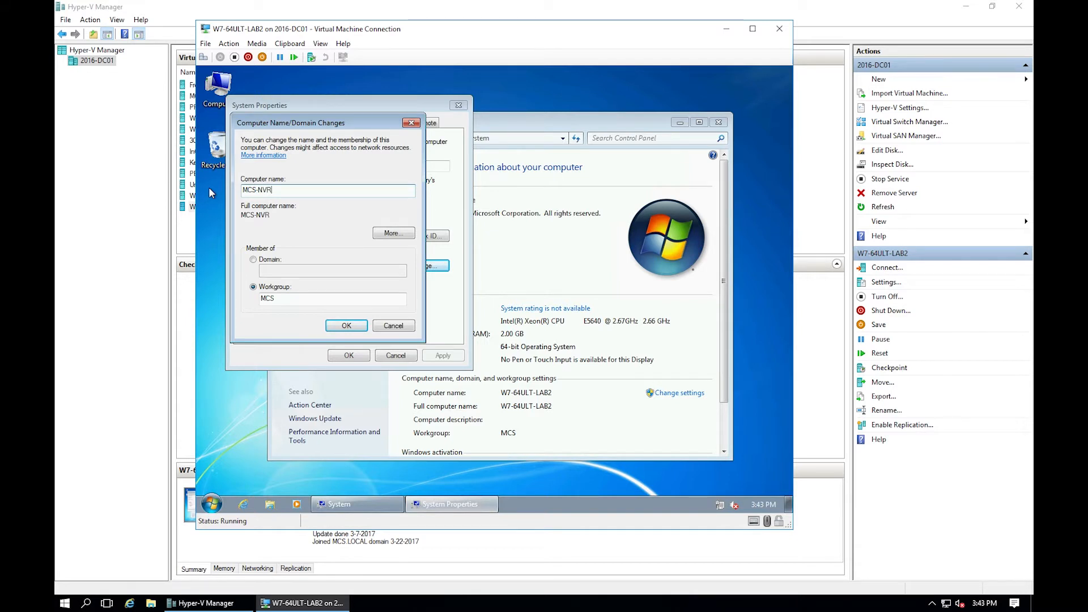
left_click(347, 326)
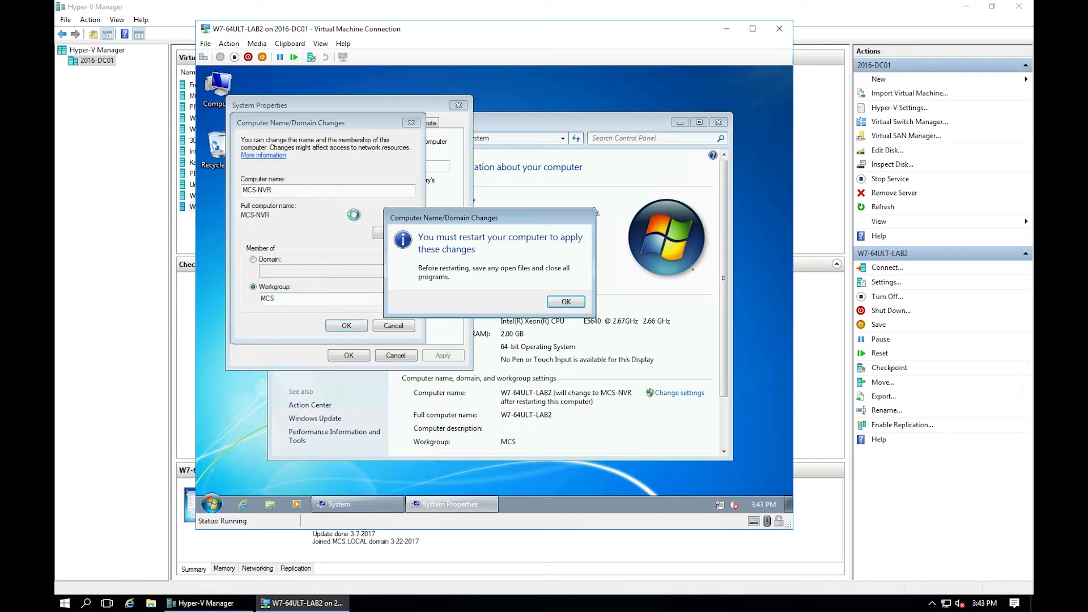
Acknowledge the restart notice, close System Properties and restart the VM now.
left_click(552, 304)
left_click(354, 360)
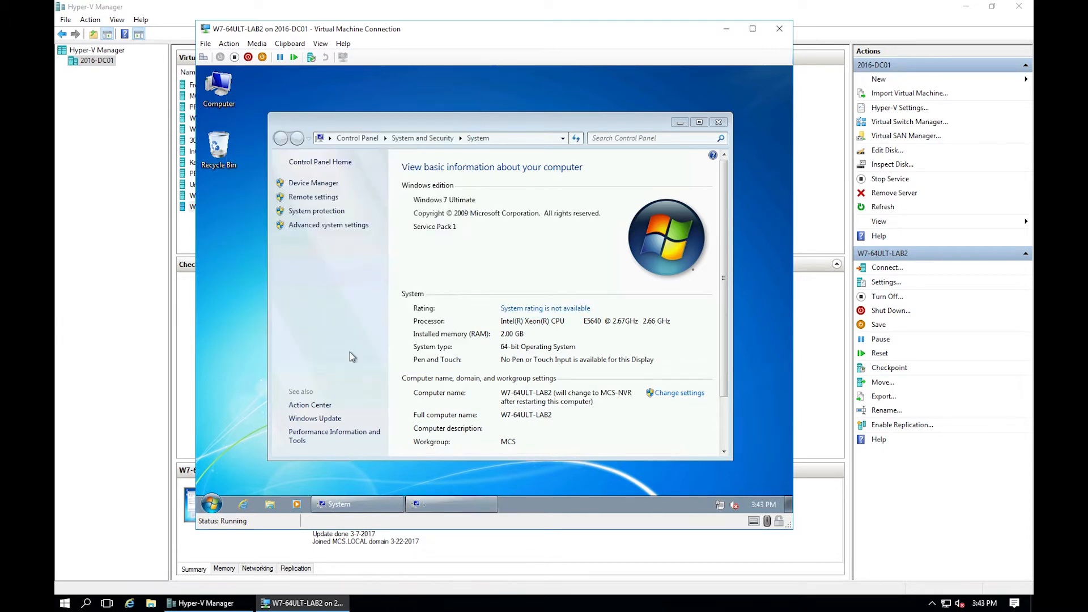
left_click(499, 300)
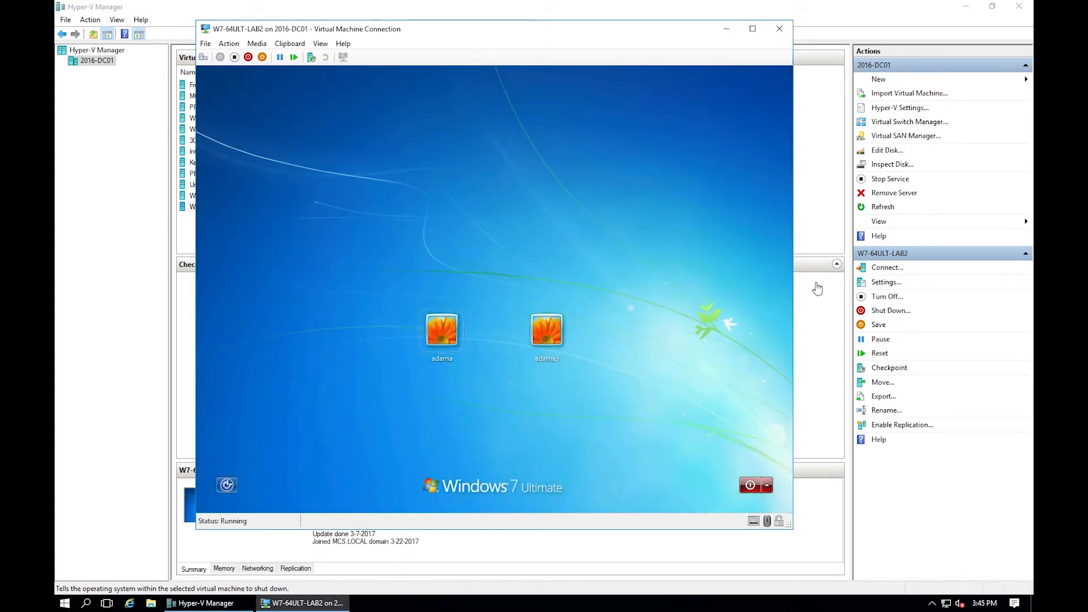
Sign in to the Windows 7 guest with the user account's password.
left_click(460, 338)
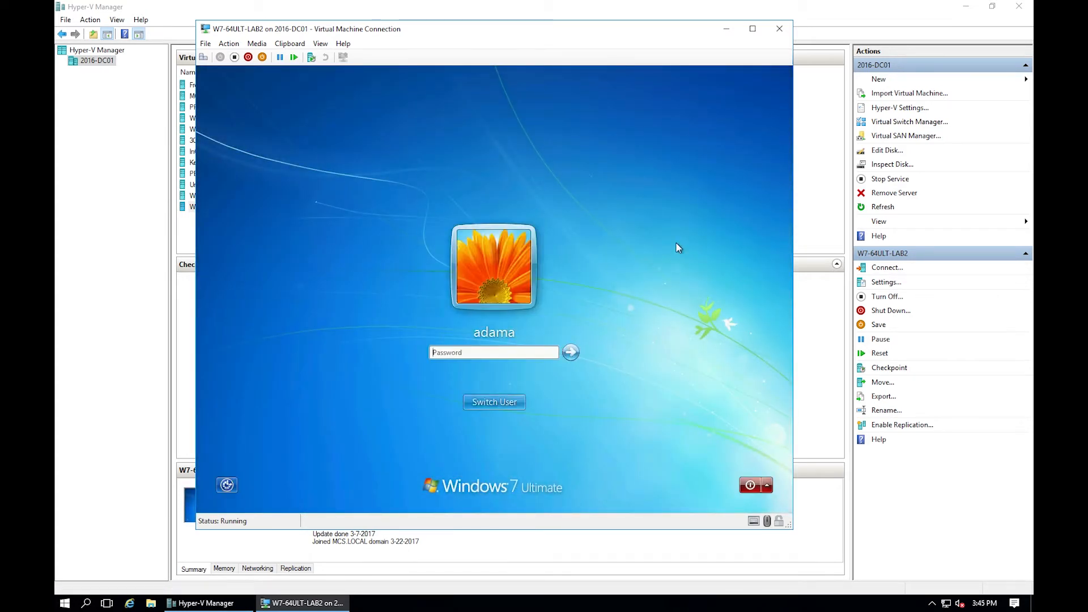
type("••")
key("Return")
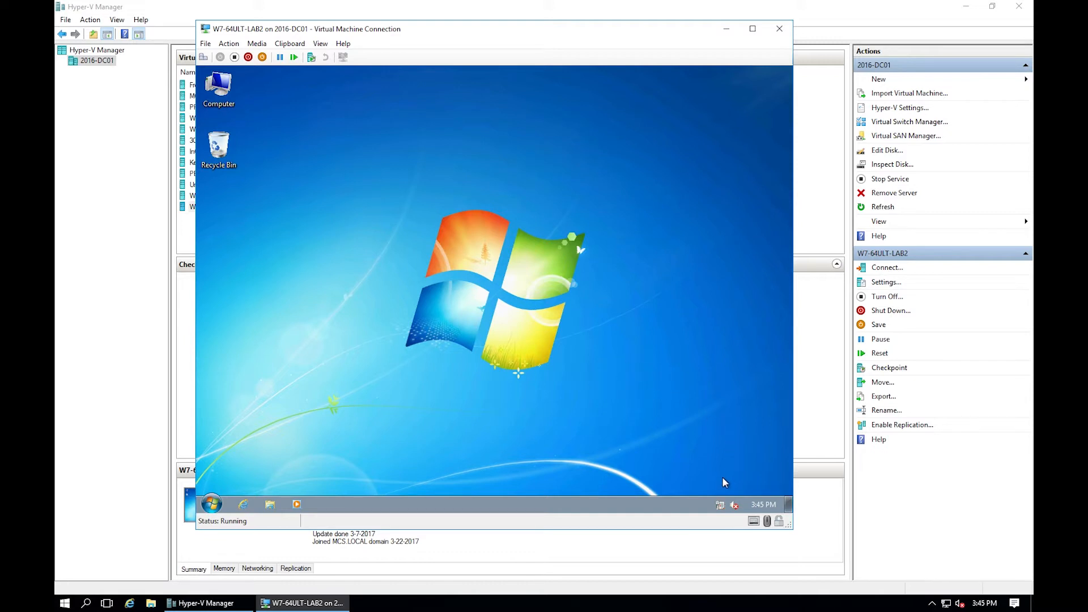
Open the Local Area Connection's IPv4 properties from Network and Sharing Center.
right_click(721, 506)
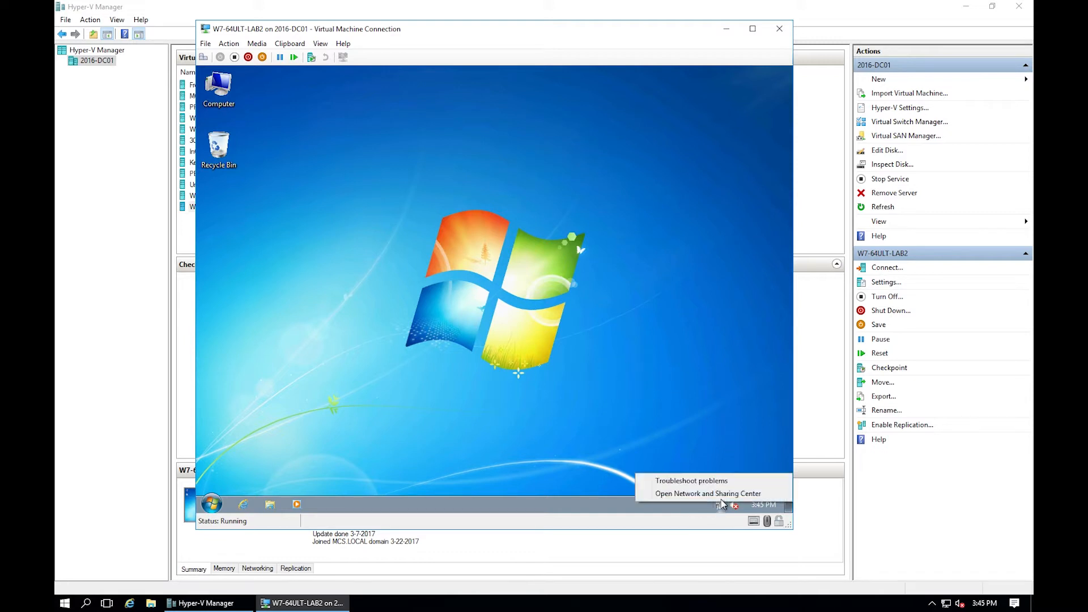
left_click(726, 493)
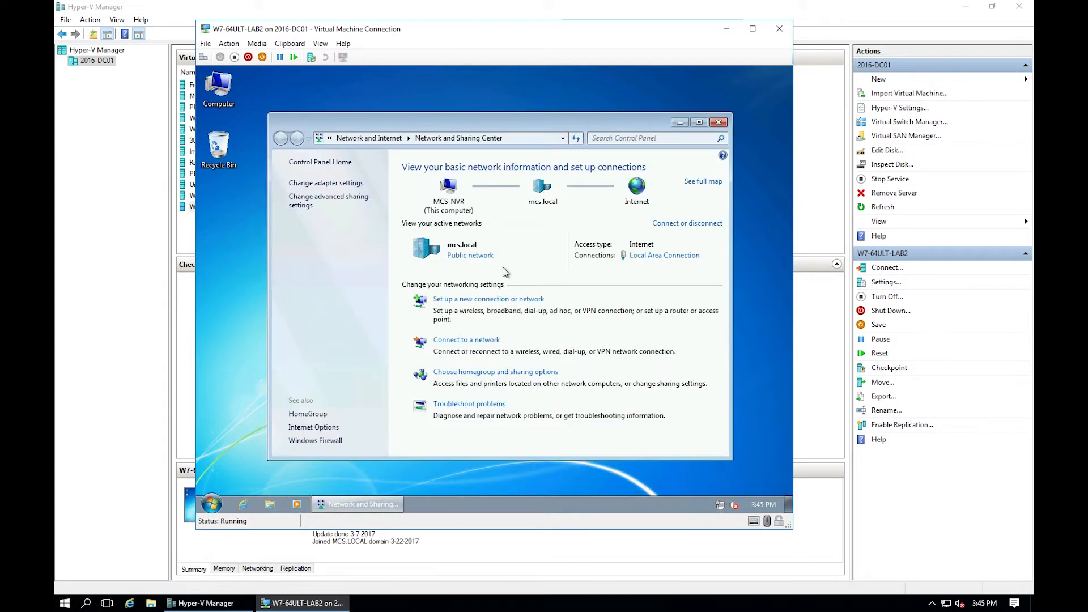
left_click(324, 183)
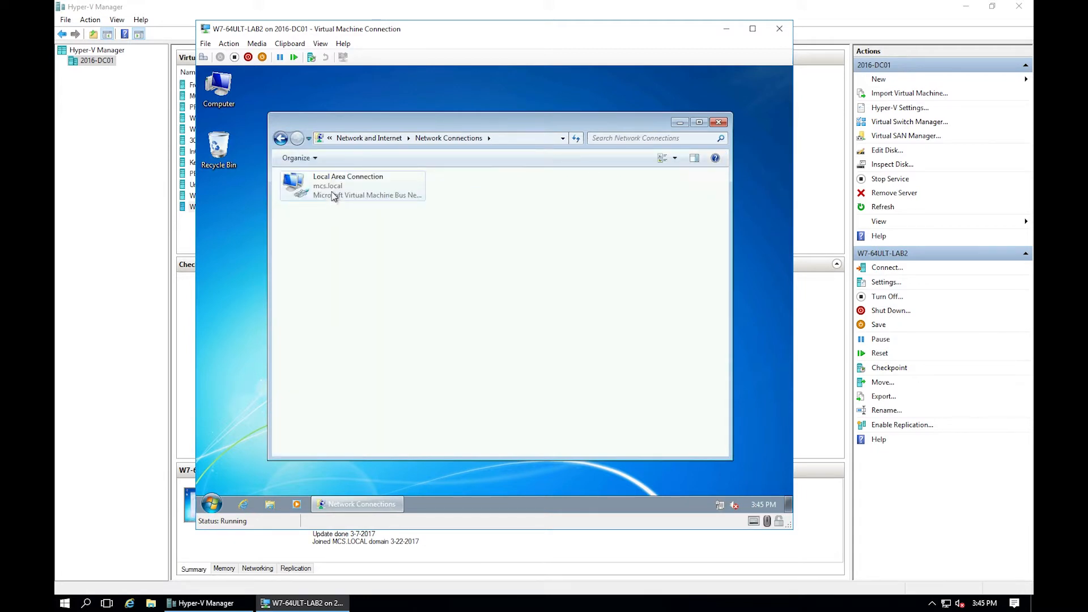
right_click(332, 193)
left_click(378, 307)
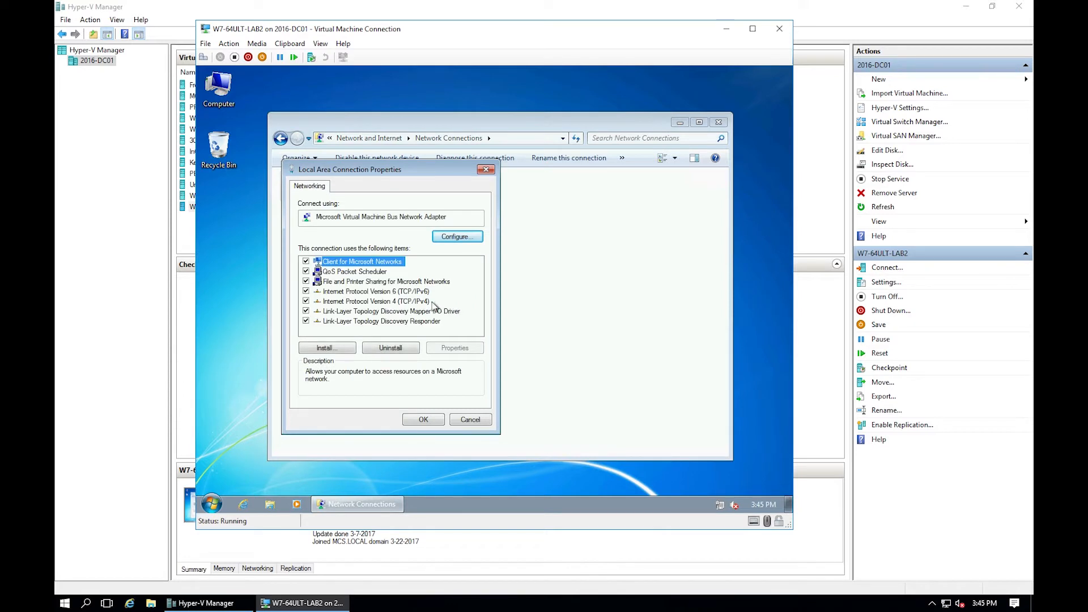
double_click(419, 302)
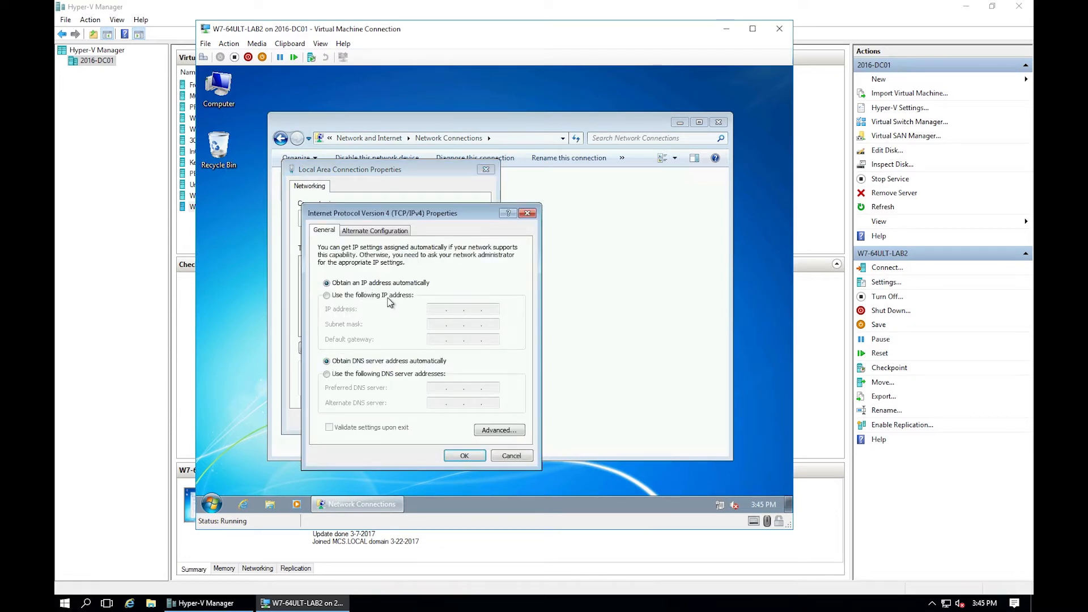
Set static IP 192.168.5.4, mask 255.255.255.0, gateway 192.168.5.254, DNS 192.168.5.6 and 8.8.8.8.
left_click(391, 296)
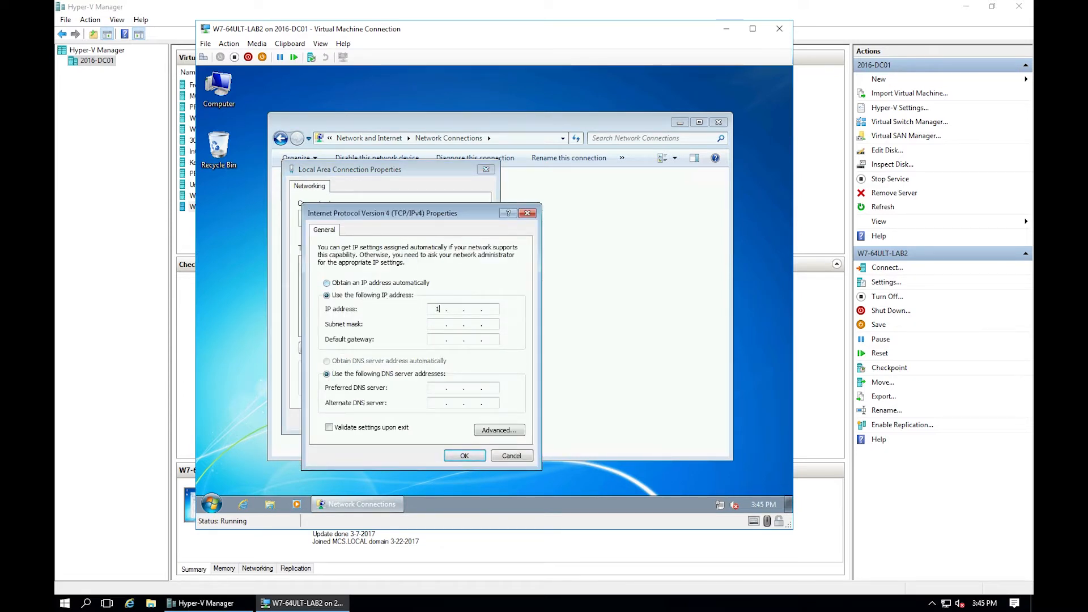
type("192 . 168 . ")
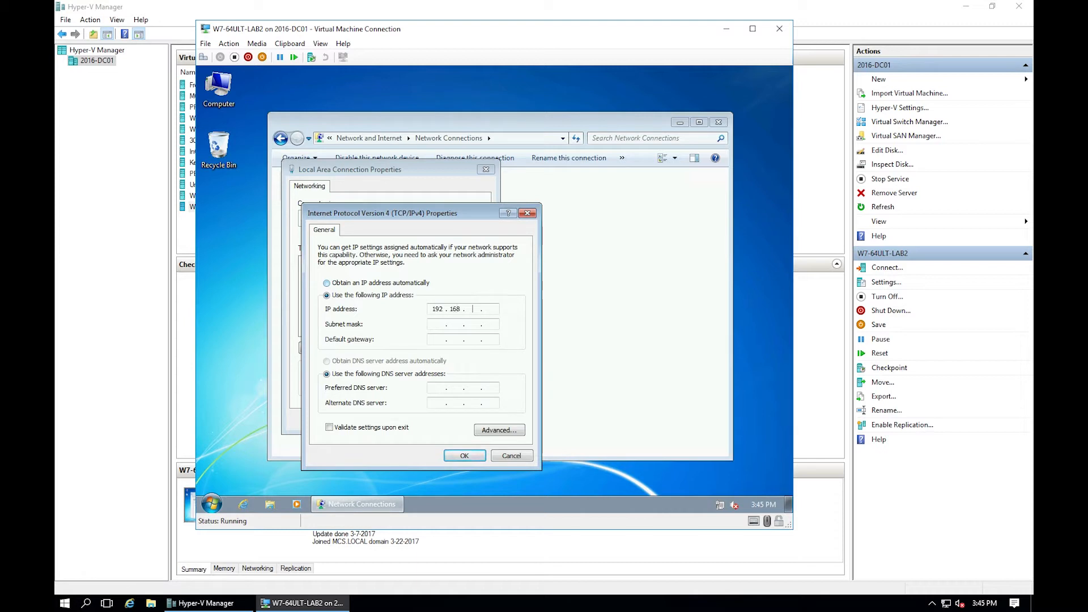
type("5 . 4")
key("Tab")
left_click(437, 339)
key("Tab")
key("Tab")
type("192 . 168")
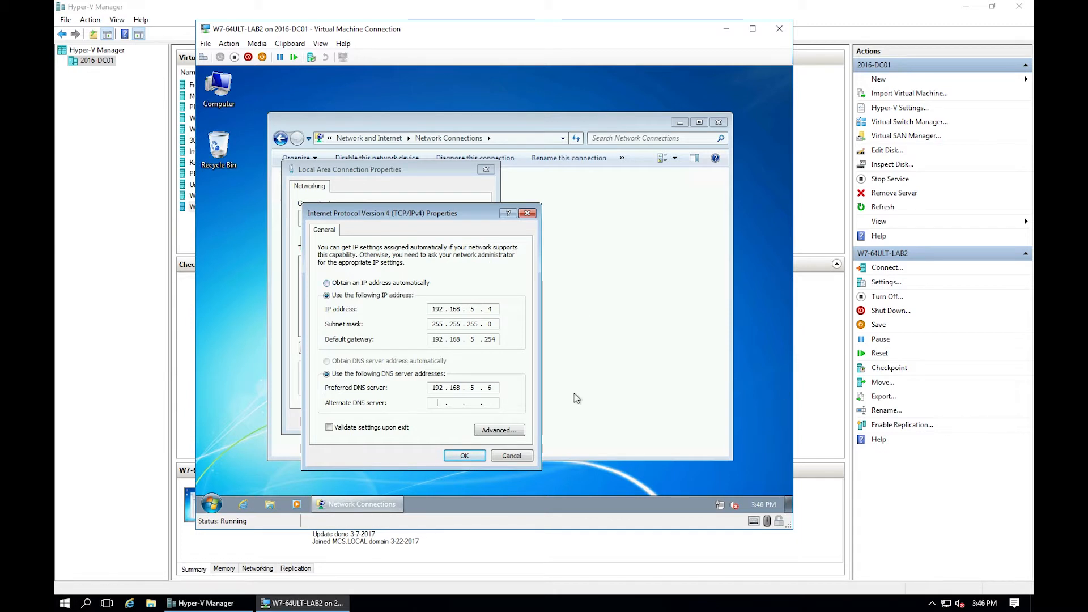
left_click(429, 405)
type("8.8.8")
type("8")
left_click(465, 456)
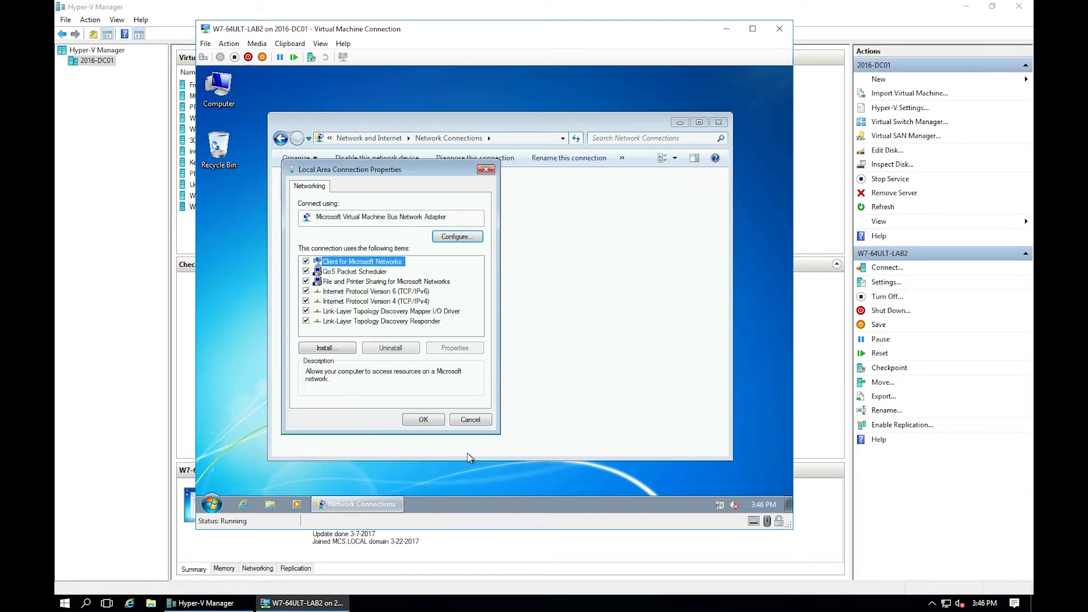
left_click(424, 420)
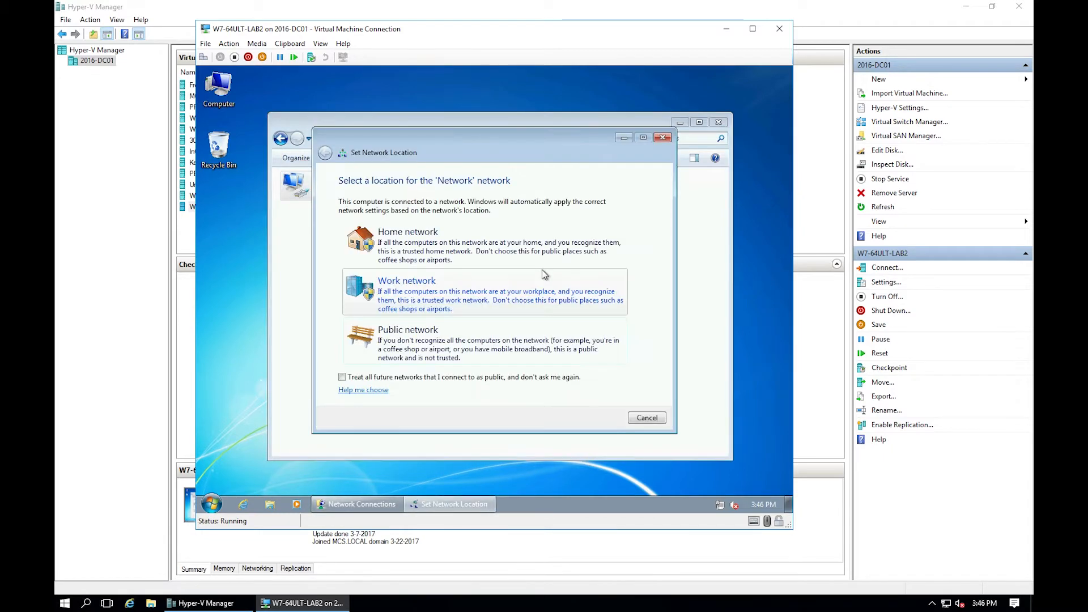
Set the network location to Work, close Network Connections and restart the guest.
left_click(439, 301)
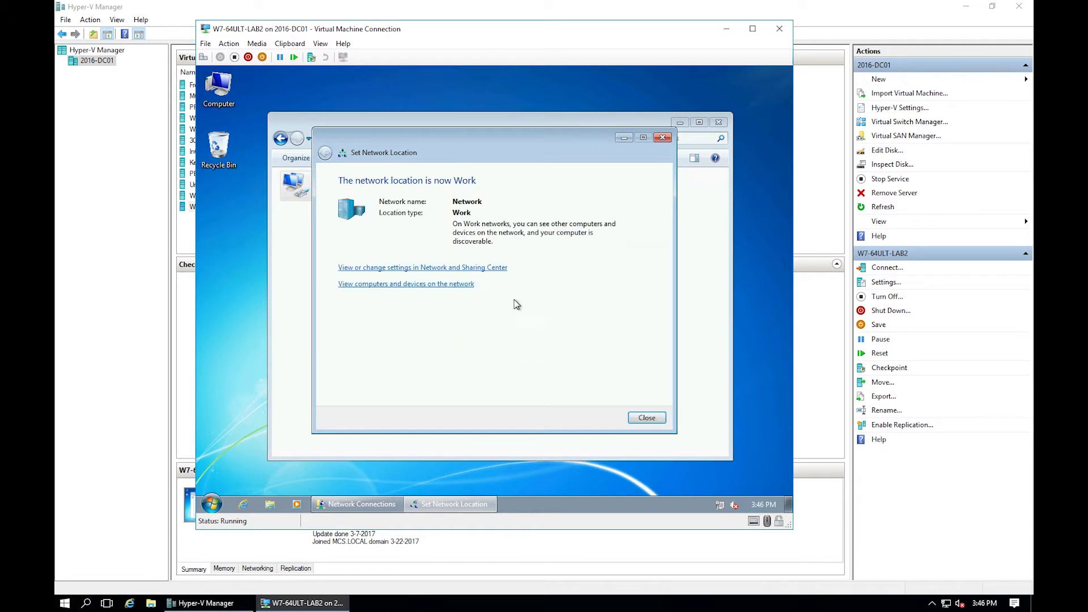
left_click(647, 417)
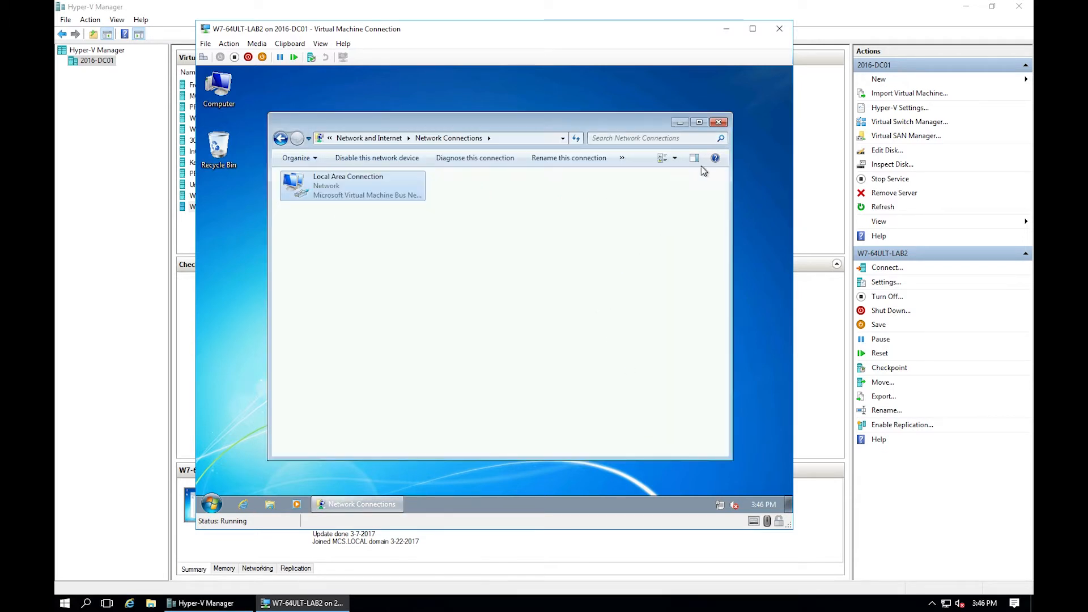
left_click(719, 125)
left_click(212, 503)
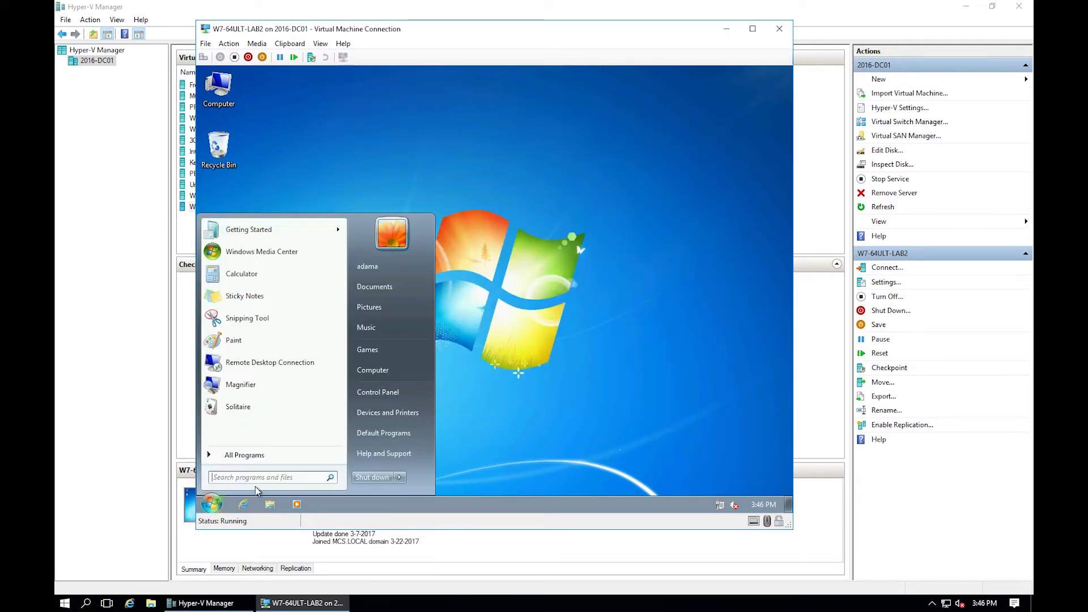
left_click(403, 478)
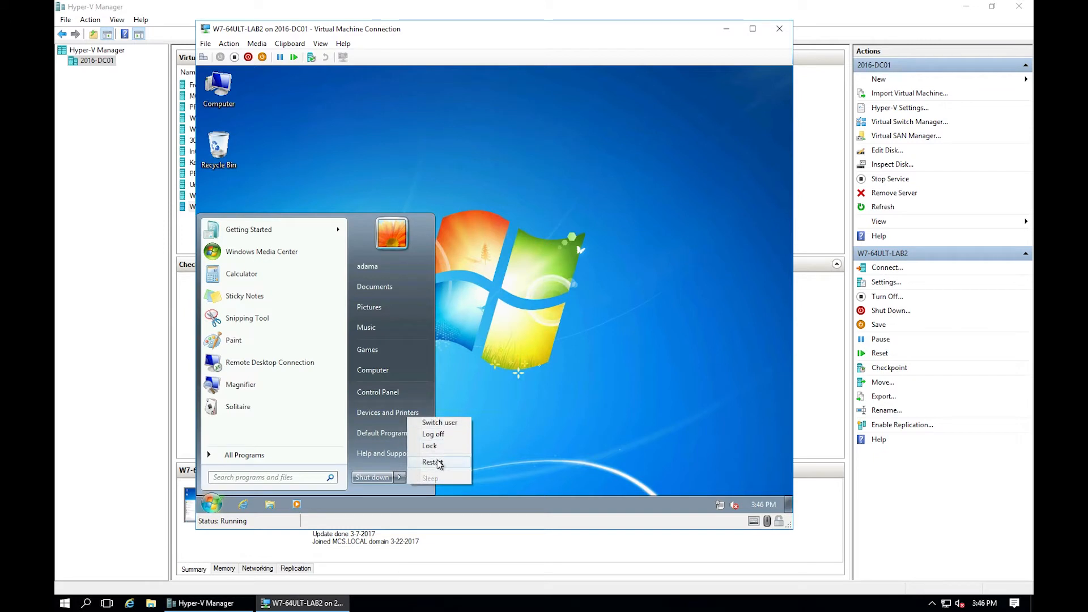
left_click(445, 465)
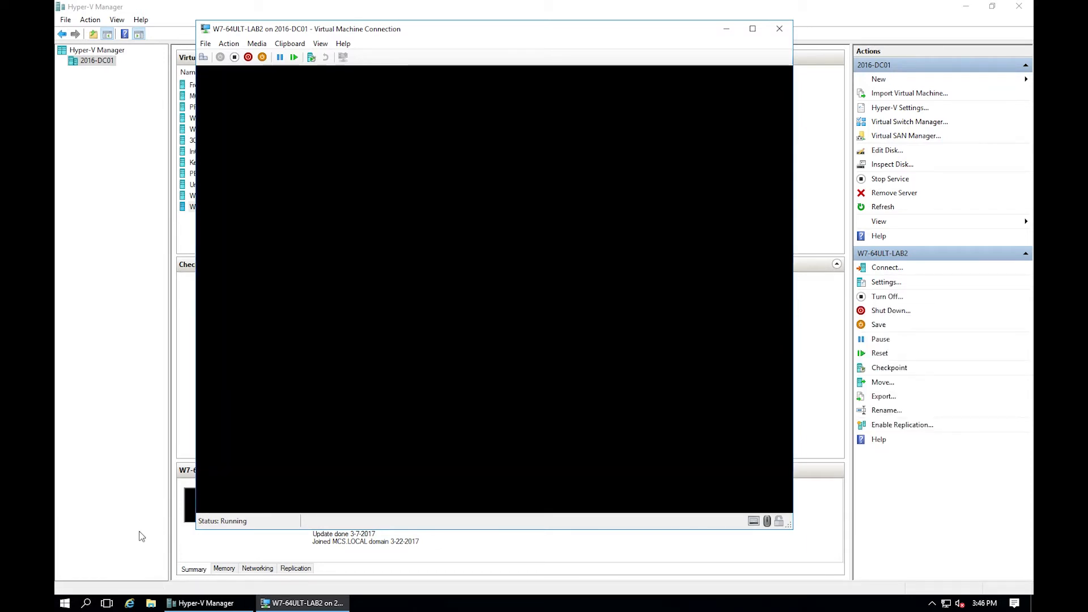
Bring Hyper-V Manager forward, then minimize it to show the desktop and VM window.
left_click(121, 445)
left_click(63, 604)
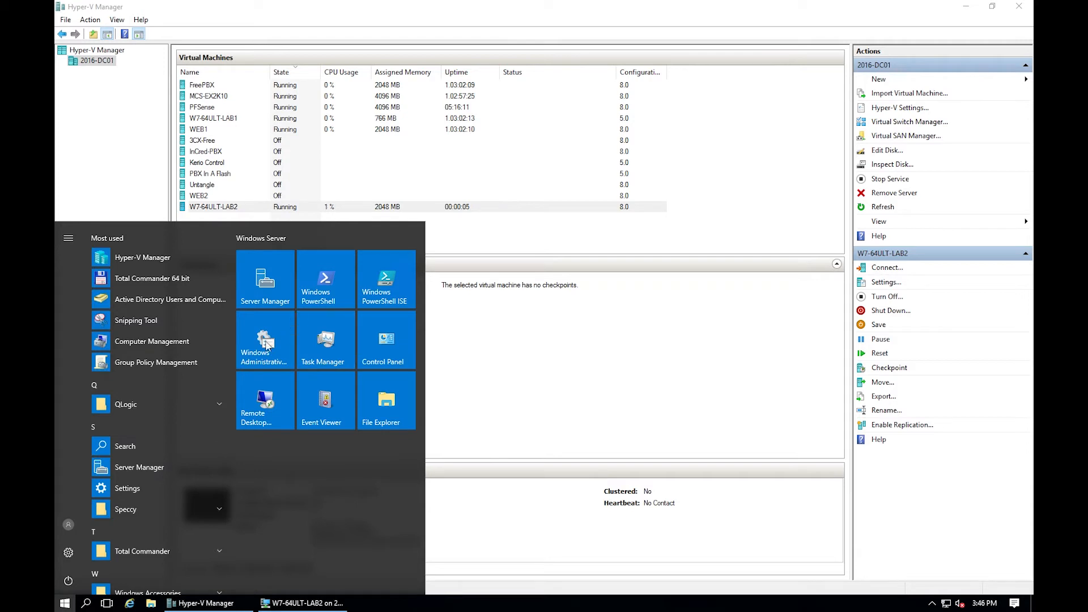
left_click(966, 7)
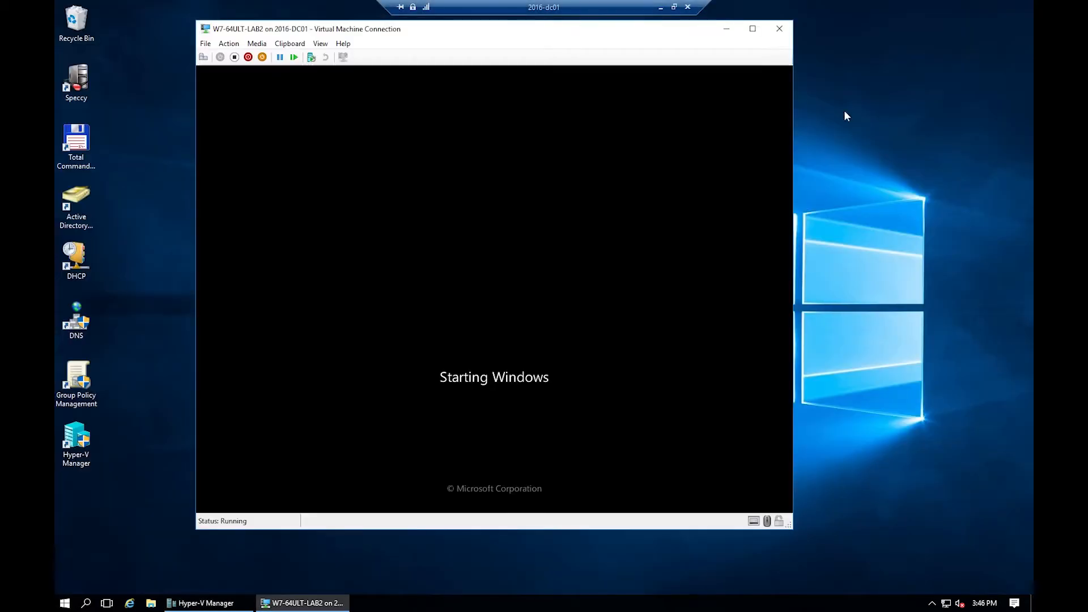
Delete the stale MCS-SURV1 host record from DNS Manager's mcs.local zone, then close DNS Manager.
double_click(89, 324)
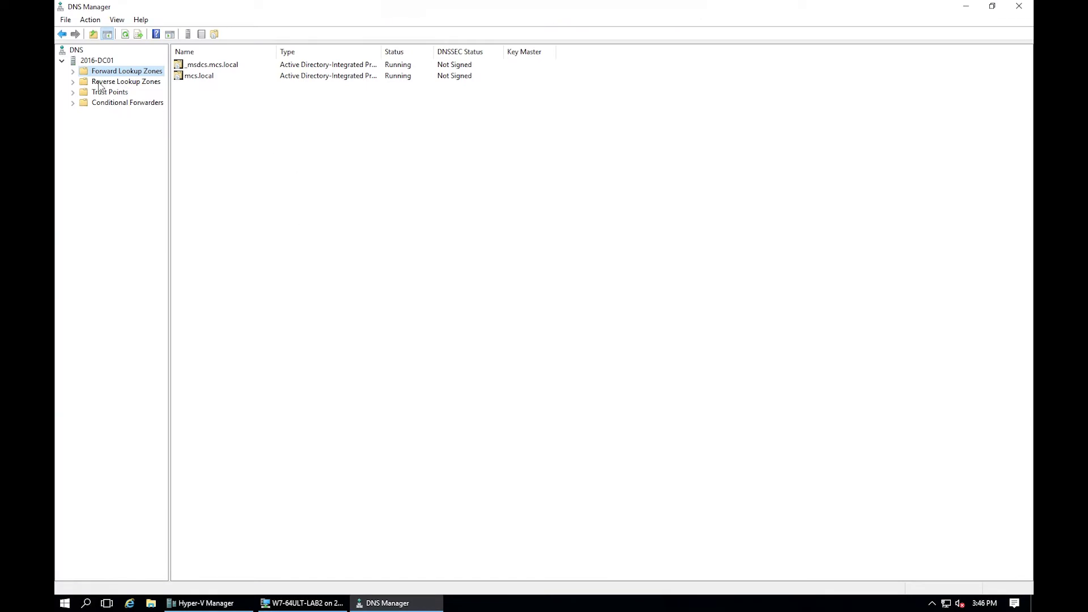
left_click(71, 72)
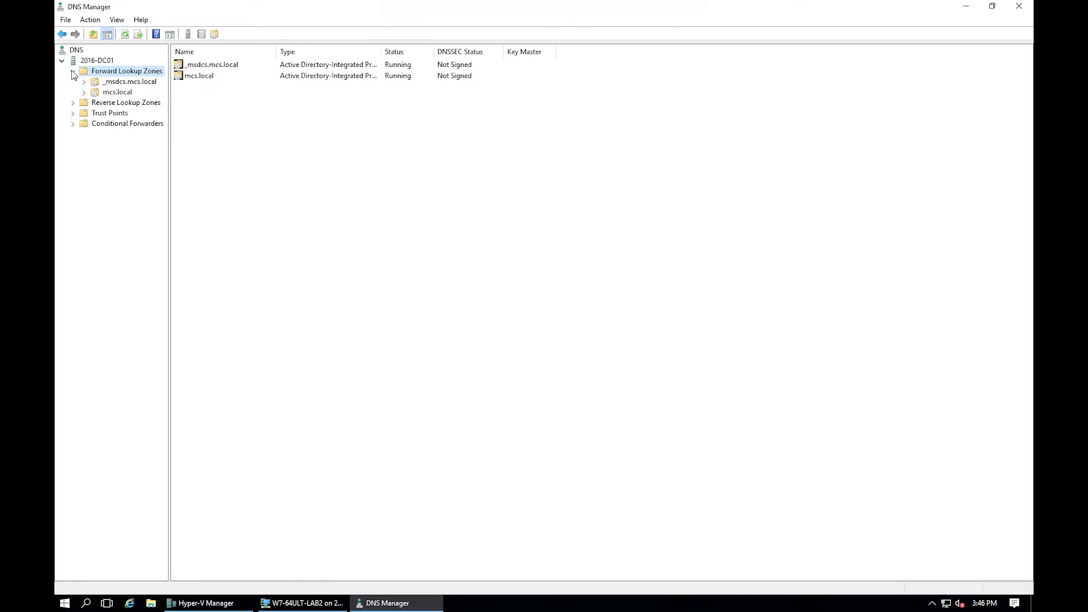
left_click(116, 93)
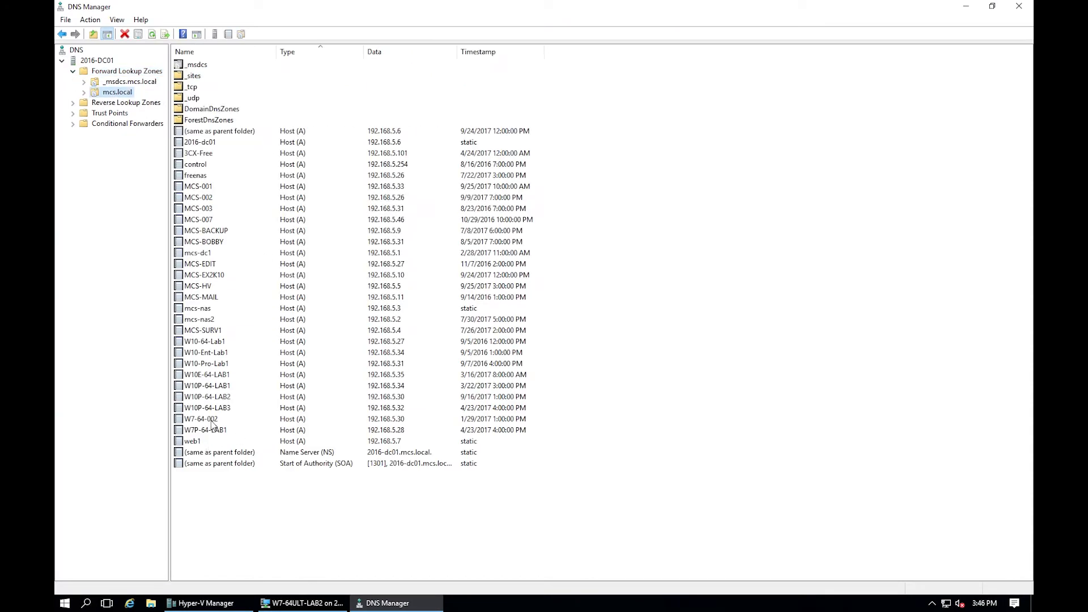
left_click(200, 333)
right_click(199, 333)
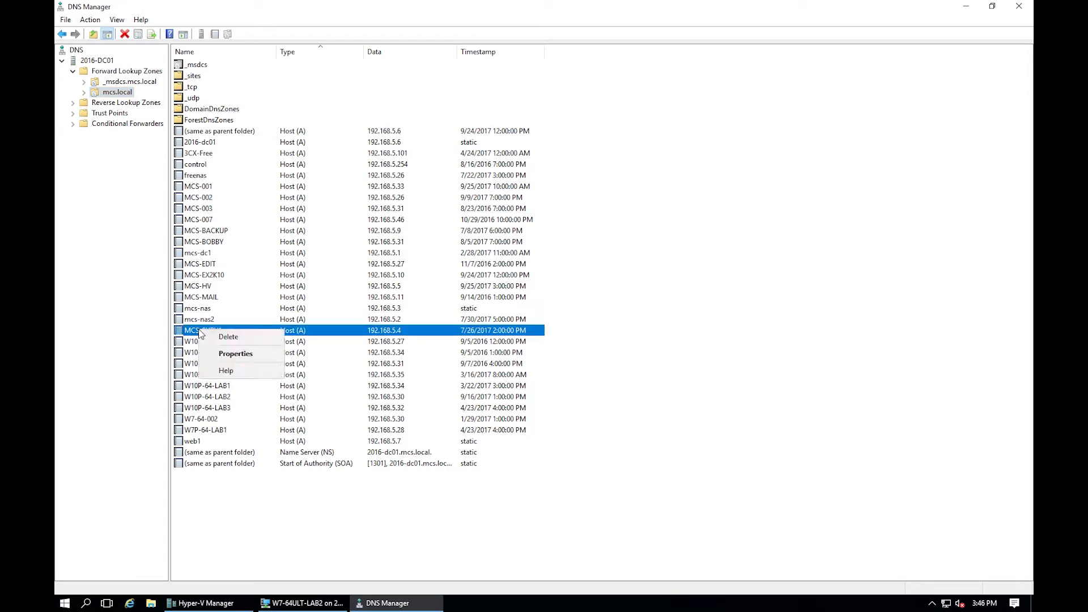
left_click(220, 340)
left_click(565, 350)
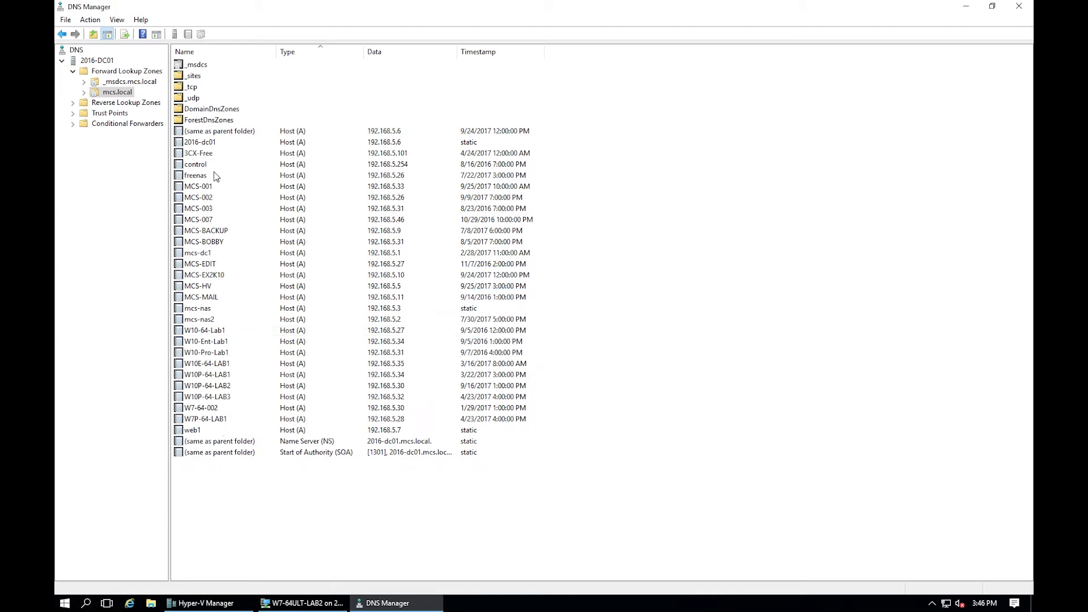
left_click(1018, 6)
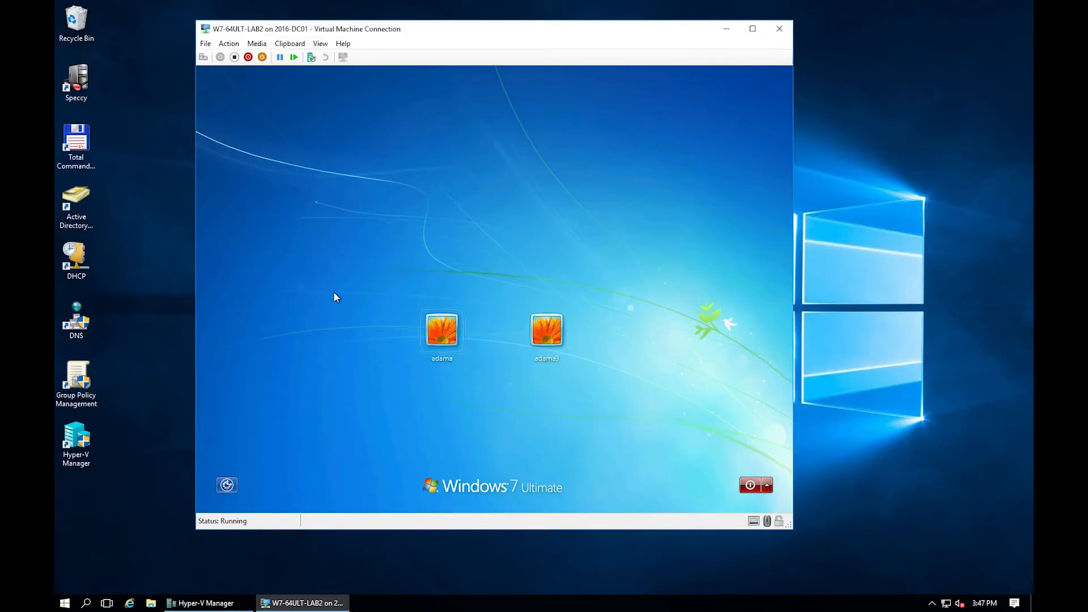
Delete the MCS-SURV1 computer account from MCS-Business\Servers, then close Active Directory Users and Computers.
left_click(83, 206)
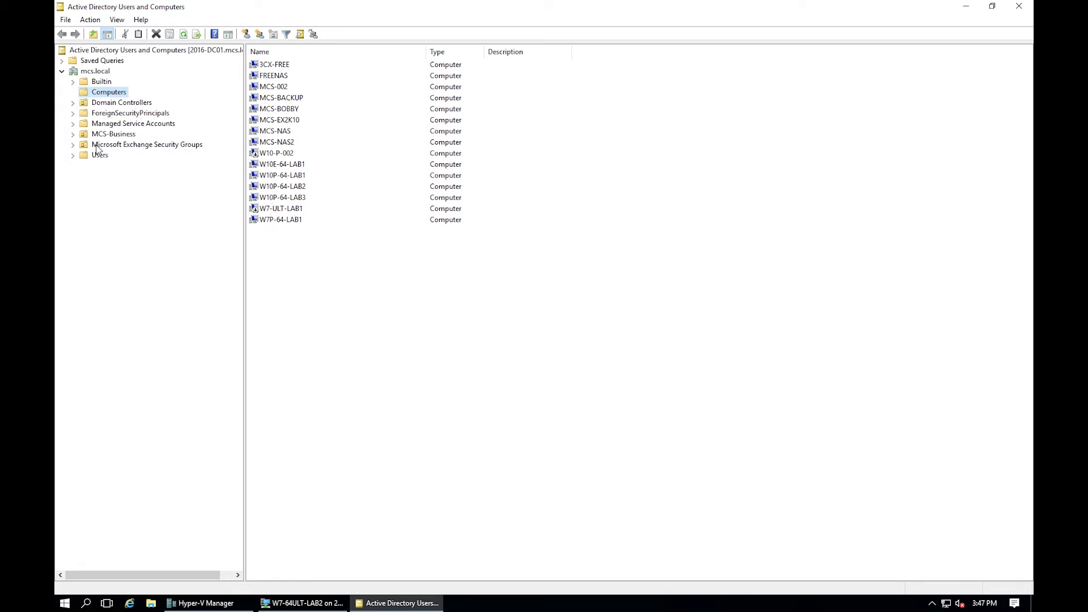
left_click(72, 134)
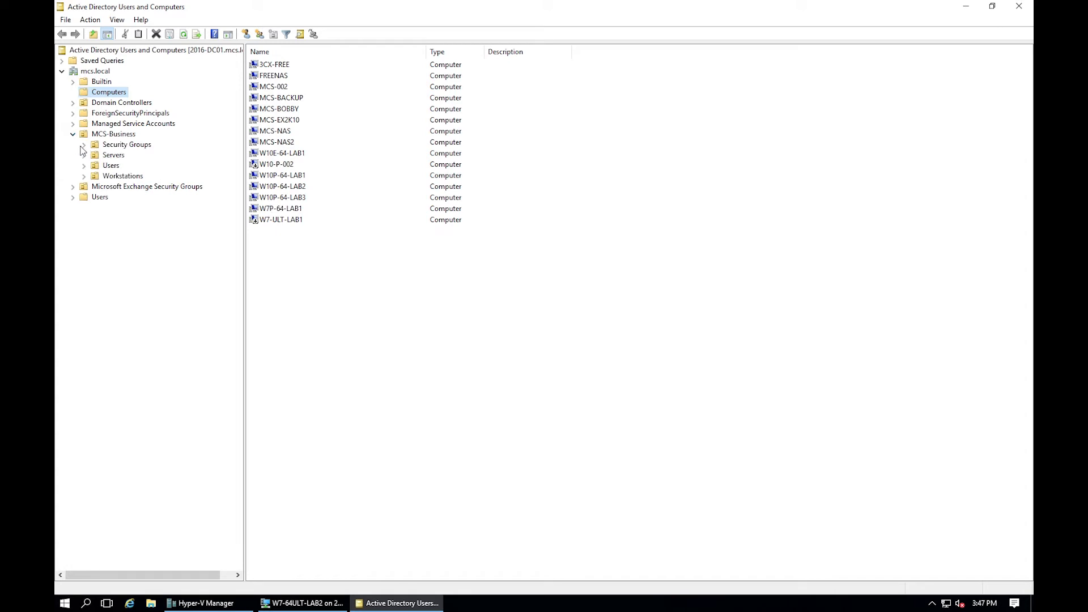
left_click(114, 156)
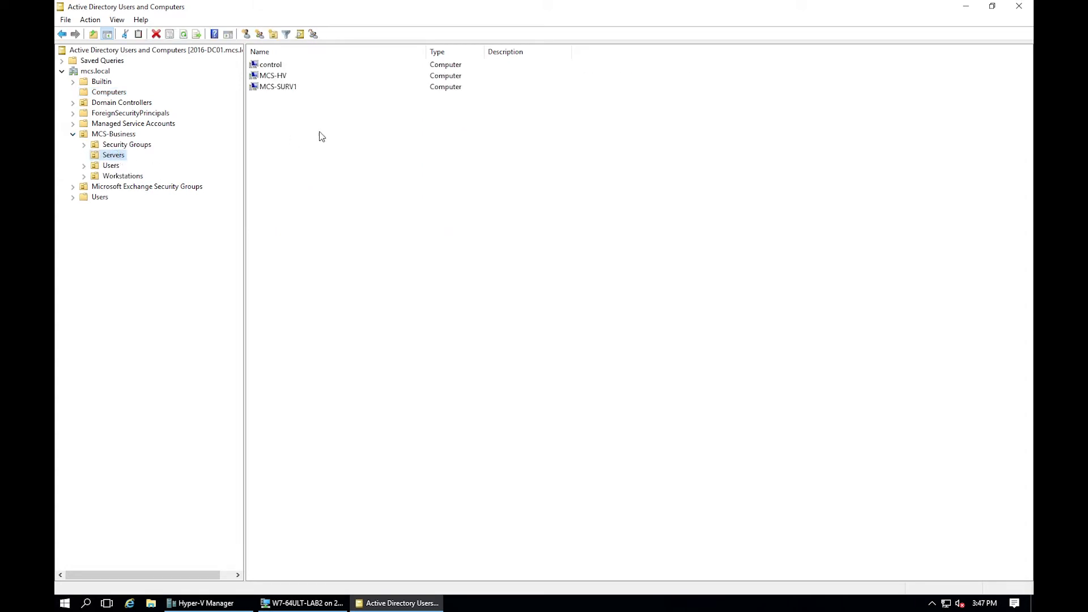
left_click(290, 91)
right_click(290, 90)
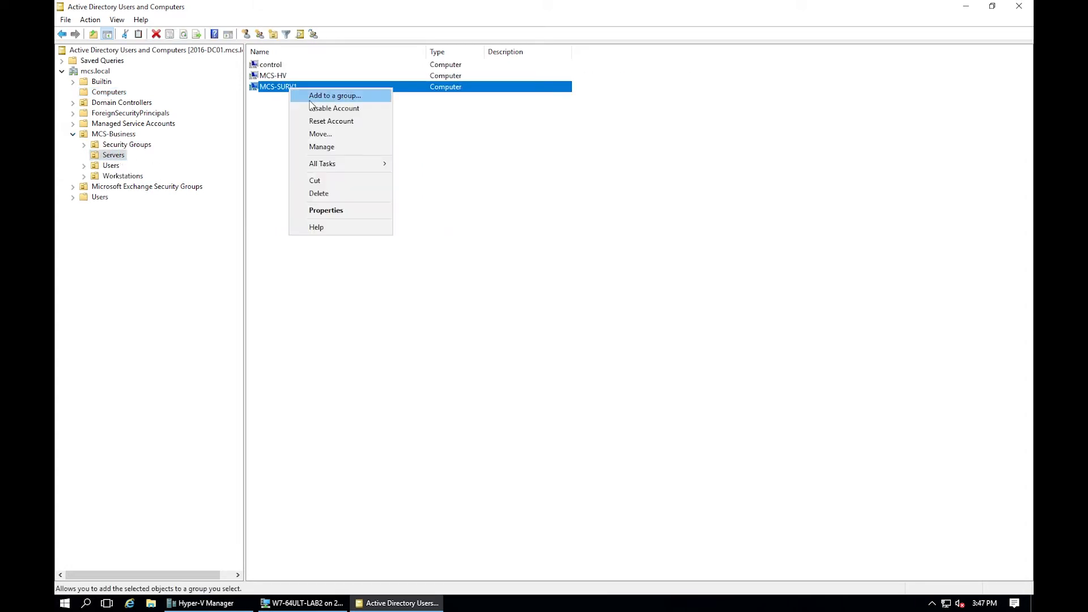
left_click(326, 190)
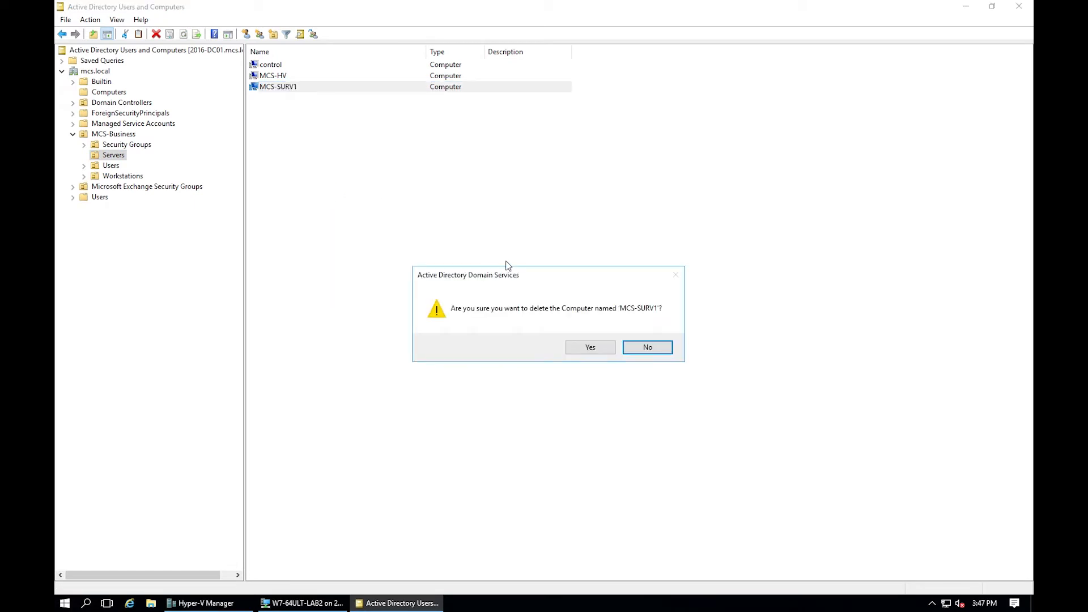
left_click(597, 347)
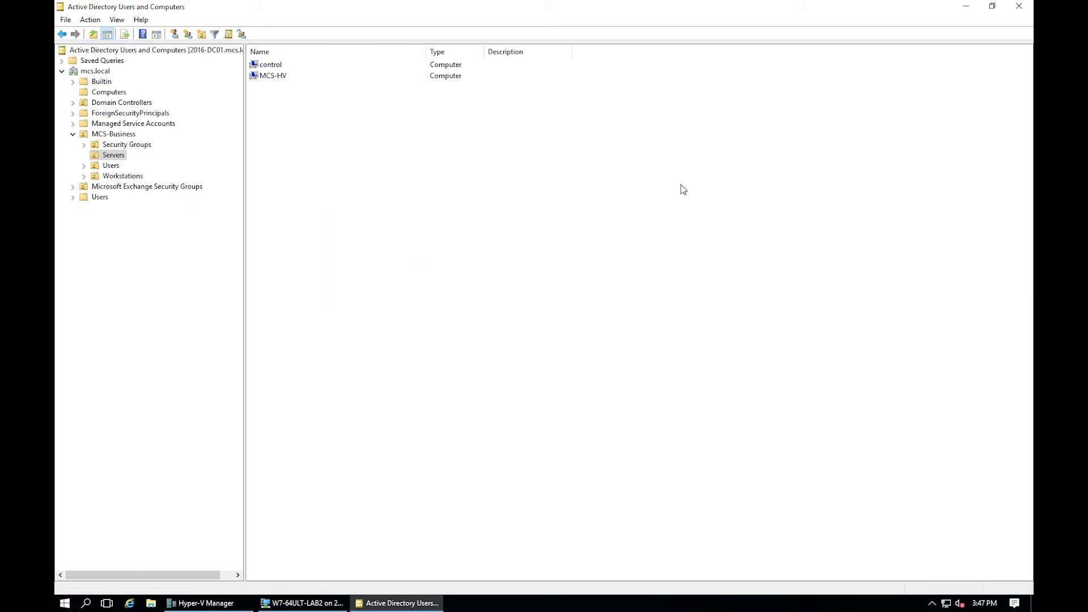
left_click(1019, 7)
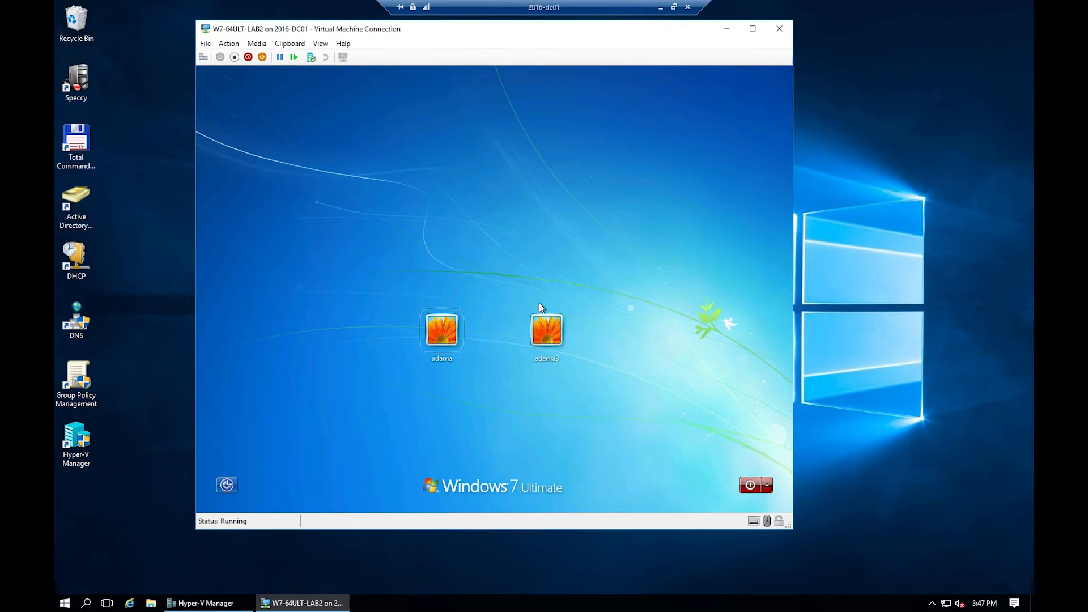
Choose the user tile and enter the account password to reach the guest desktop.
left_click(441, 334)
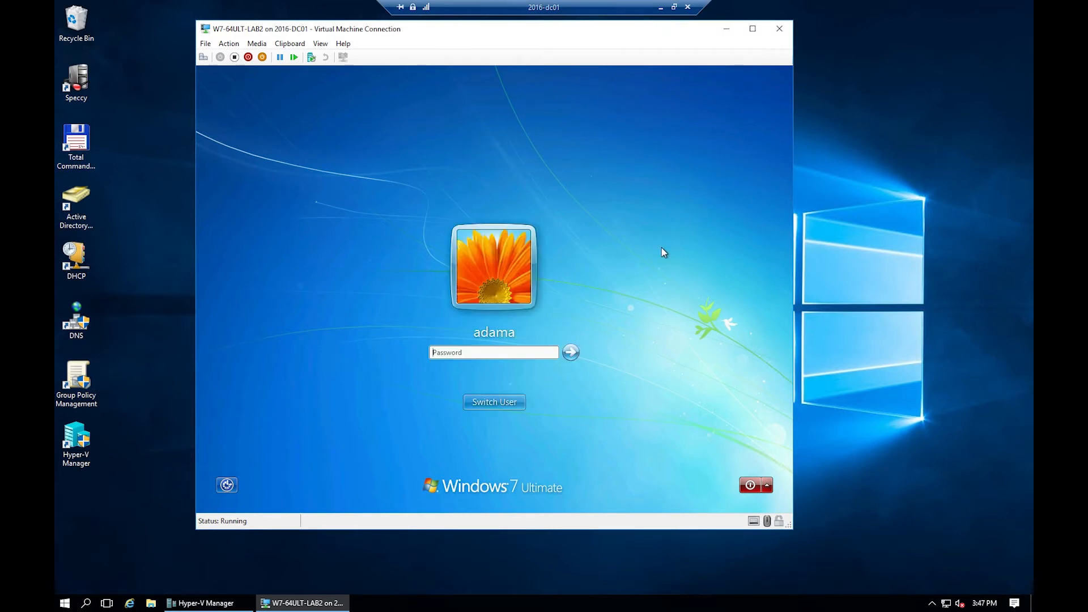
type("P")
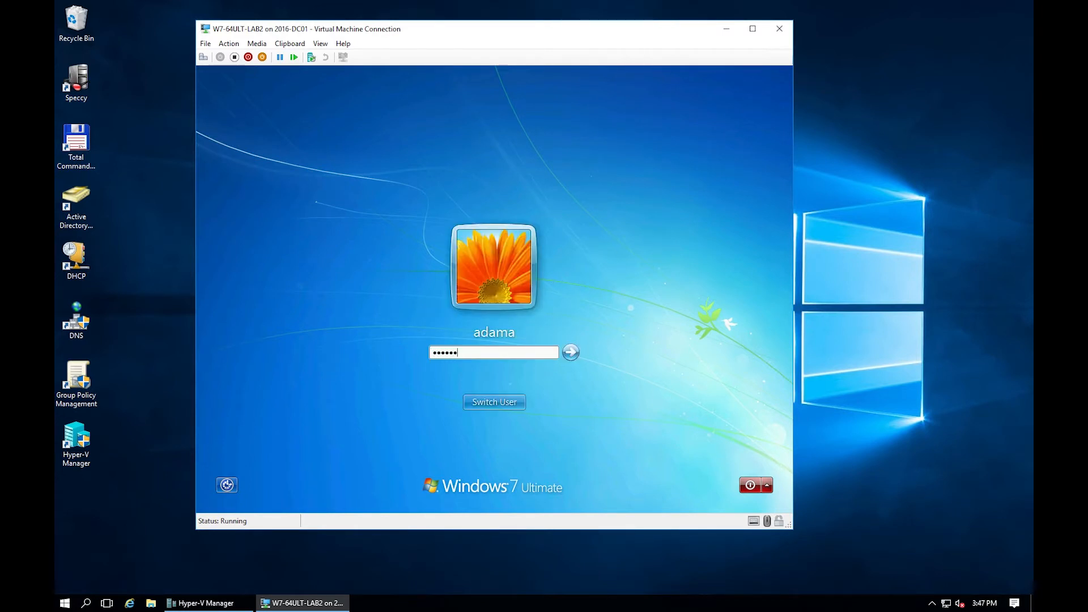
key("Return")
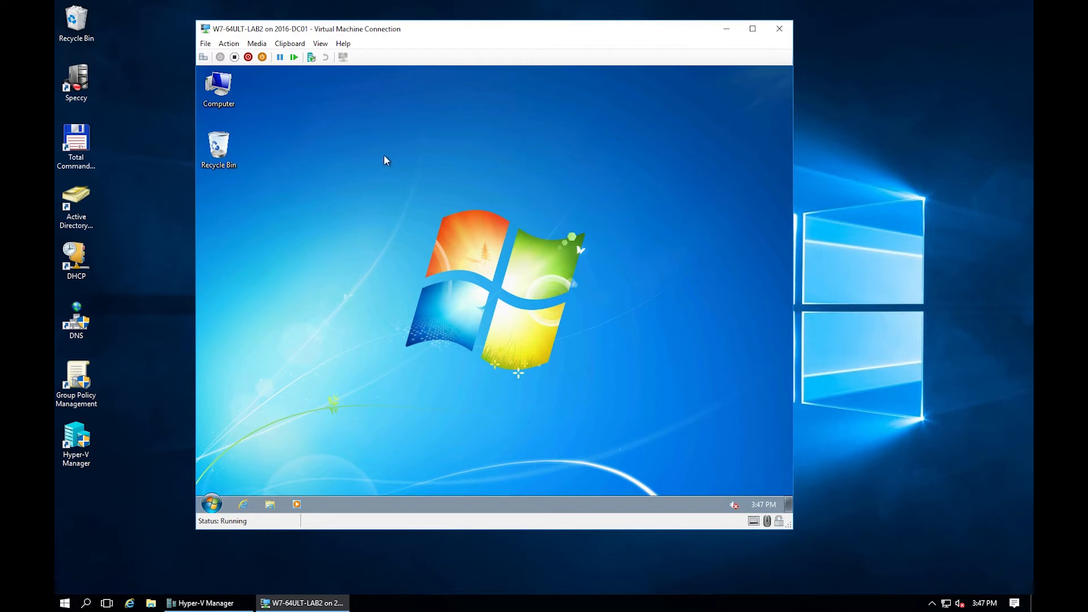
Switch the guest's membership from workgroup to the mcs domain.
right_click(224, 97)
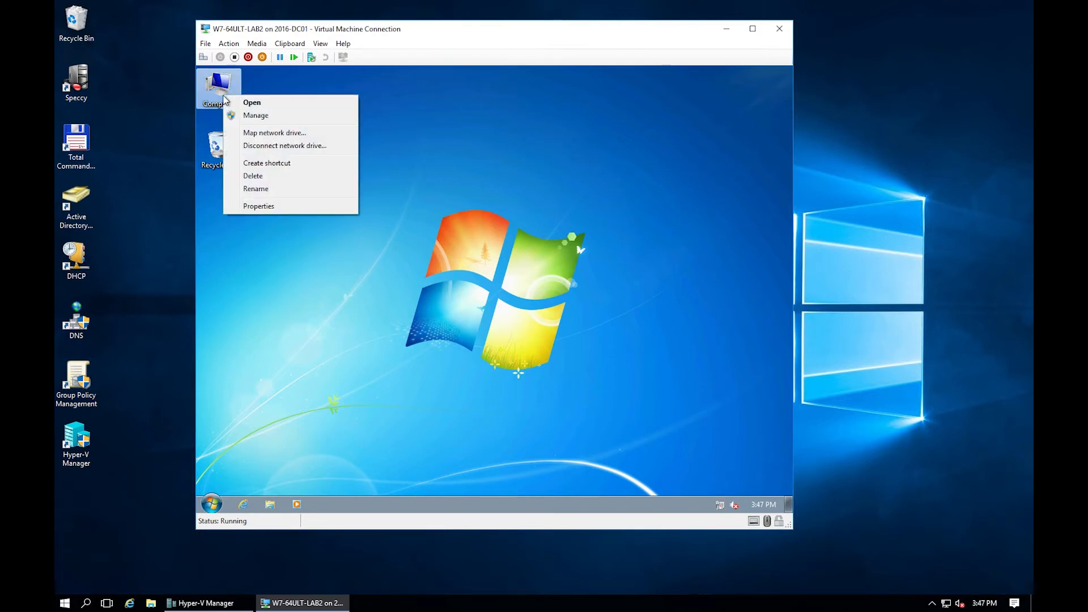
left_click(277, 206)
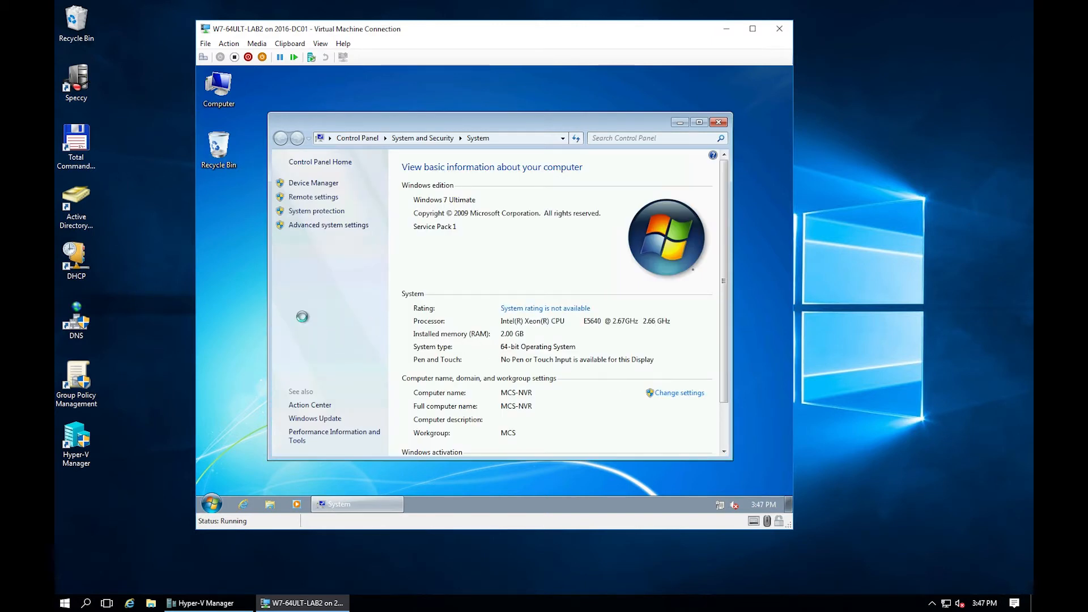
left_click(680, 393)
left_click(487, 326)
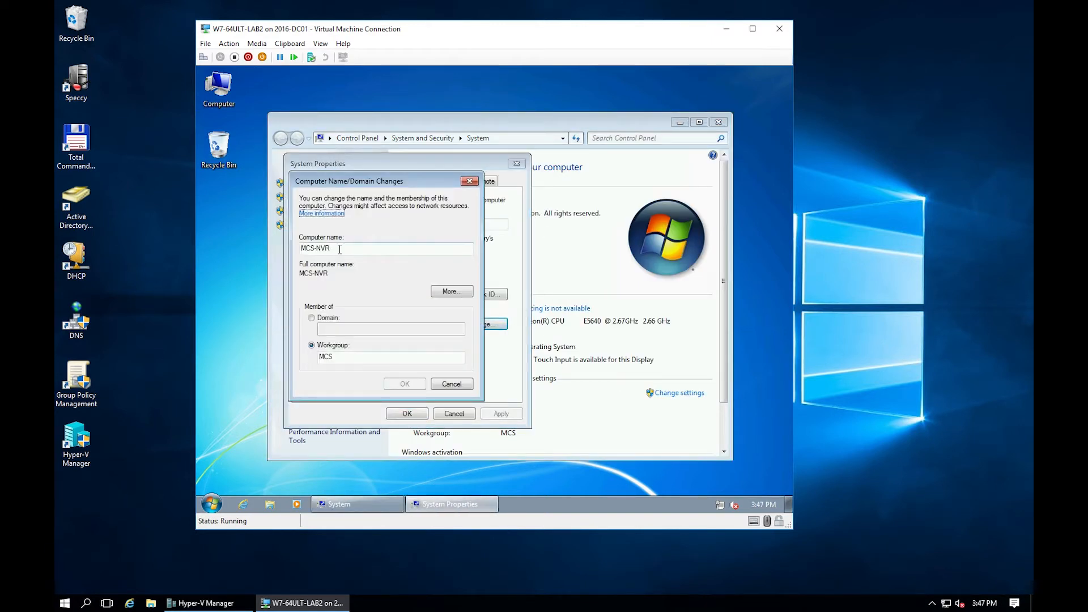
left_click(343, 319)
left_click(346, 331)
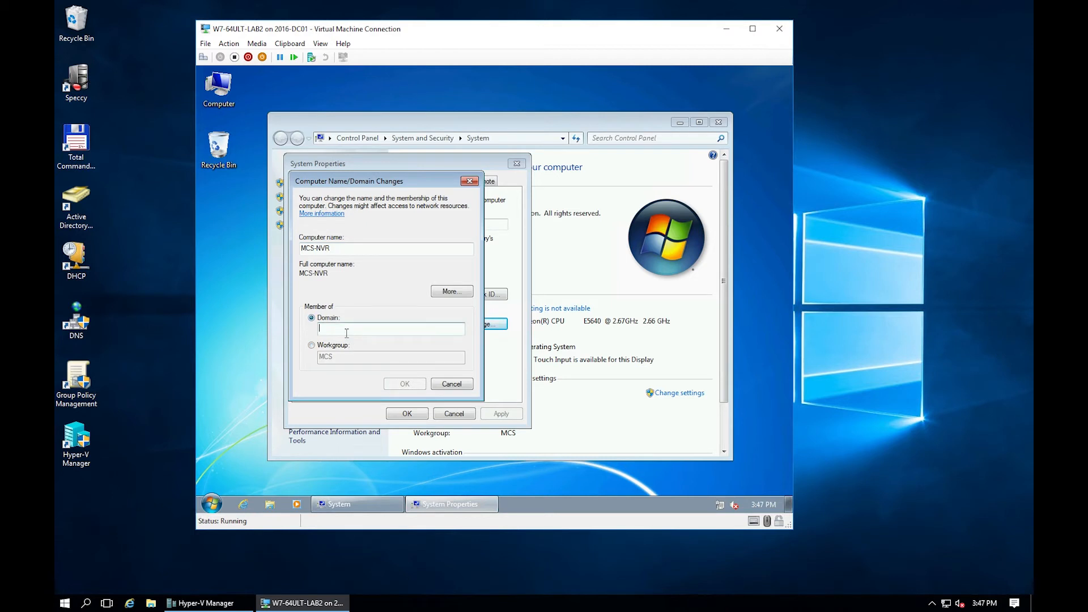
type("mcs.local")
left_click(405, 384)
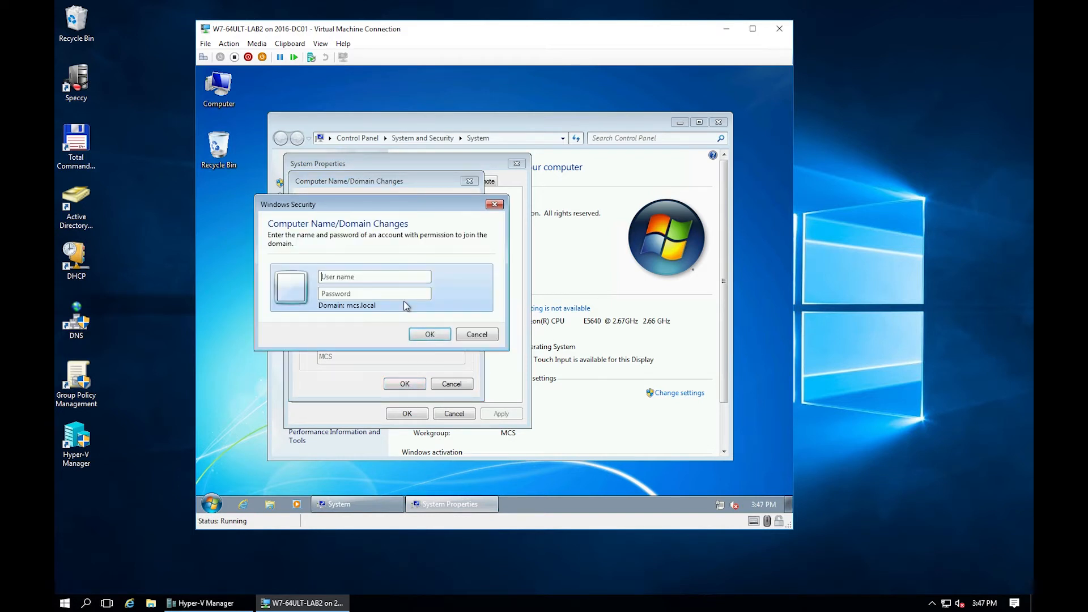
Enter the domain account credentials, accept the mcs.local welcome, and restart the guest.
type("adama")
key("Tab")
type("P")
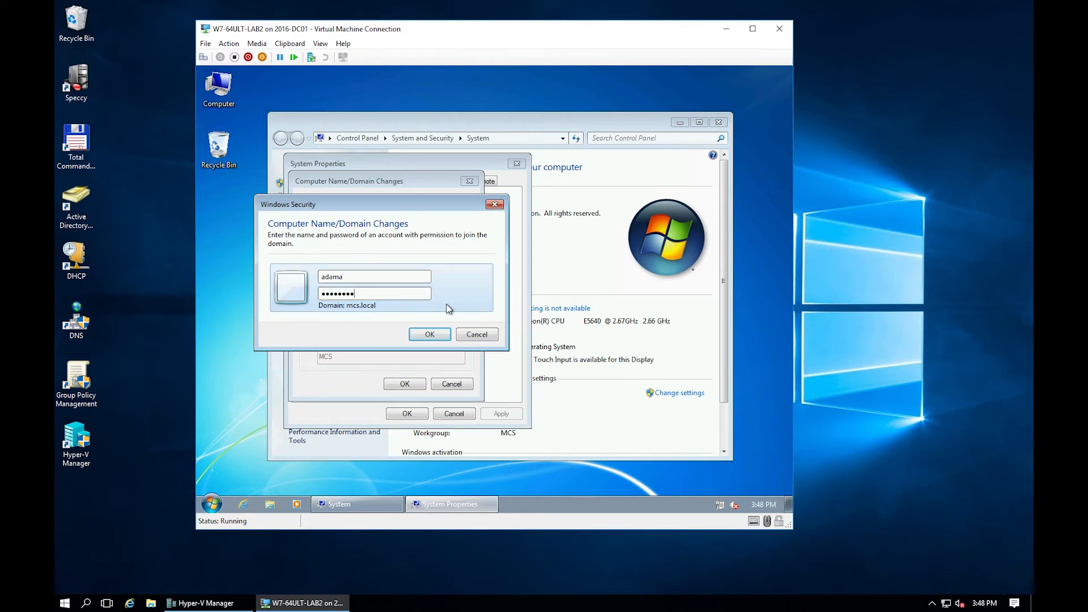
left_click(431, 334)
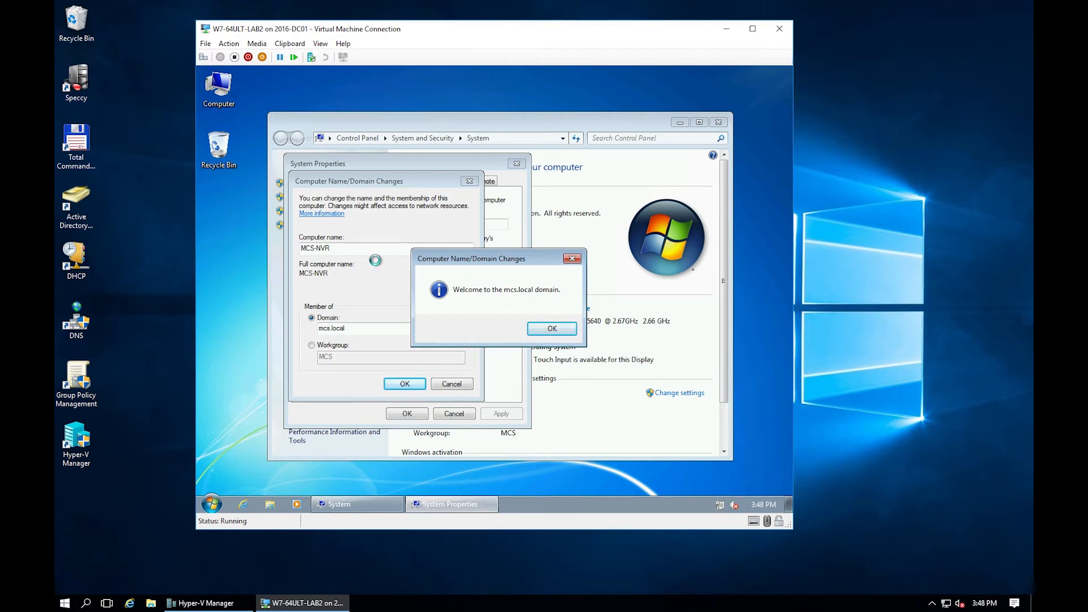
left_click(555, 329)
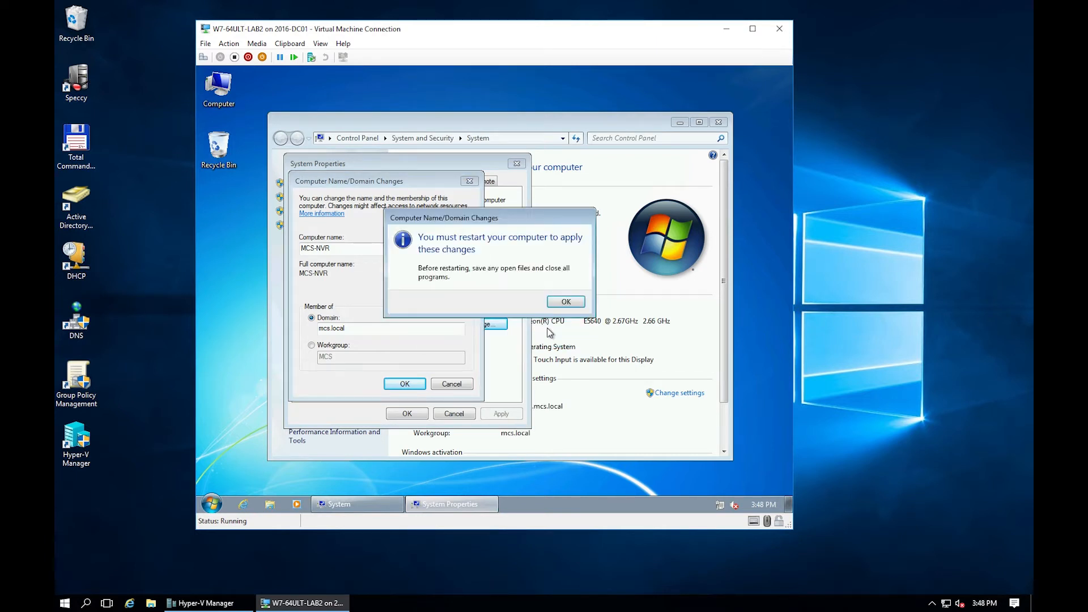
left_click(577, 304)
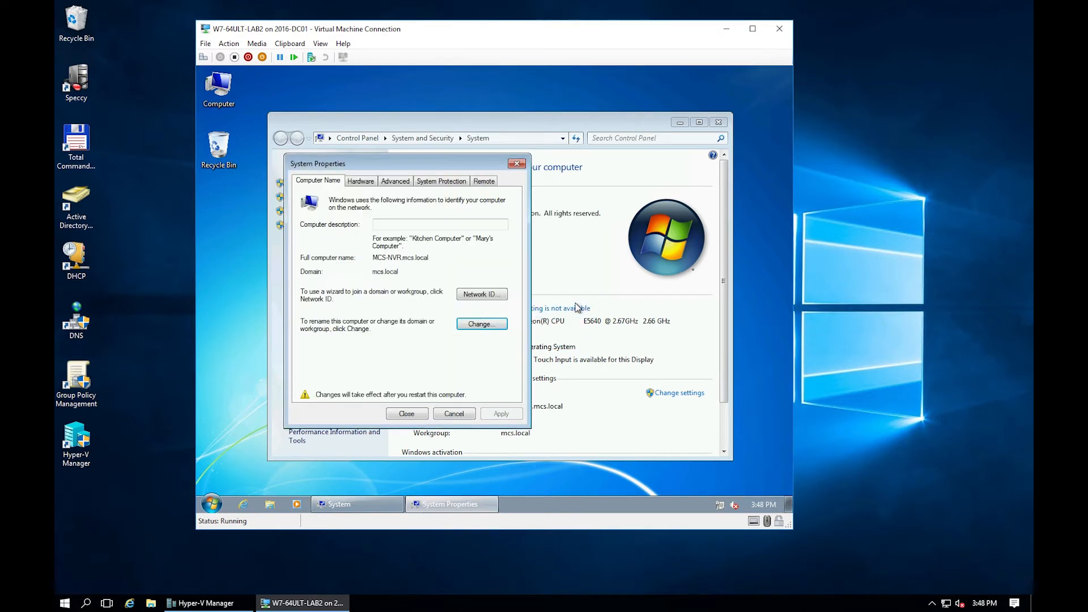
left_click(407, 414)
key("Escape")
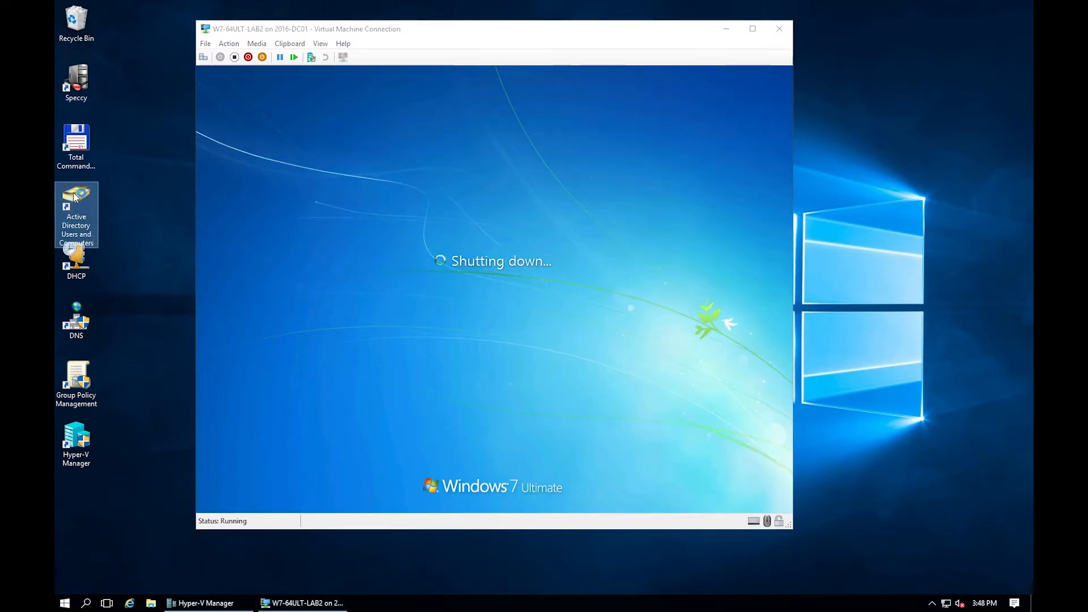
Verify MCS-NVR appears in ADUC's Computers container, then close the console.
double_click(74, 197)
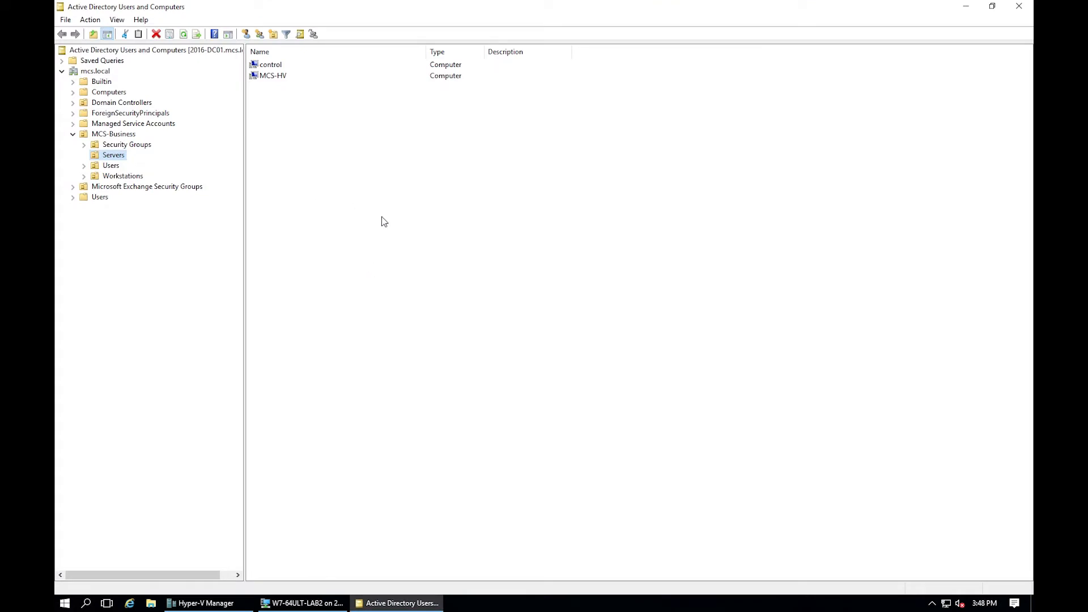
left_click(110, 92)
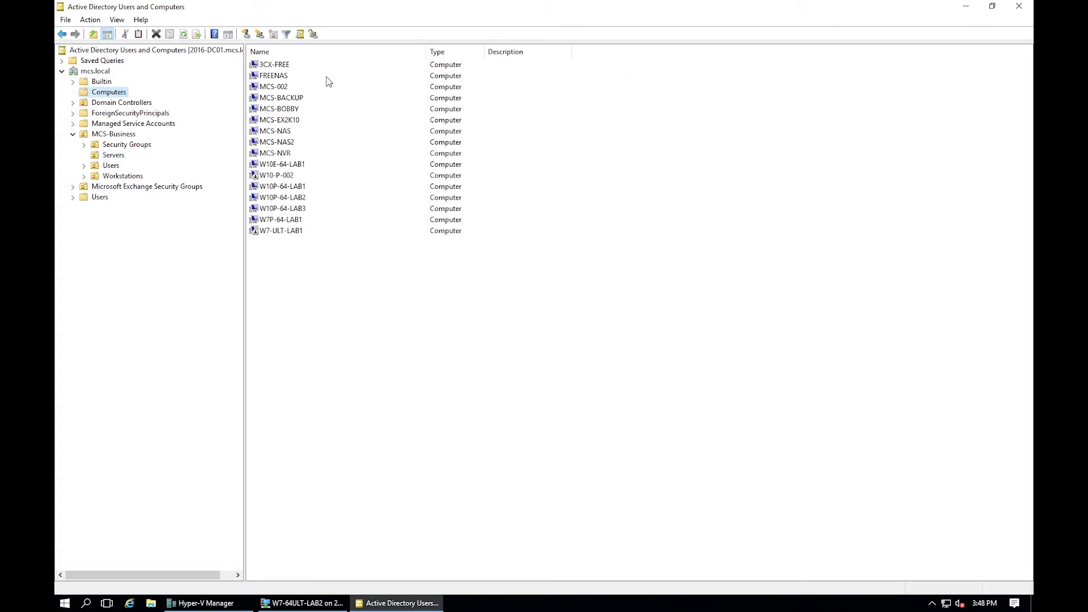
left_click(284, 158)
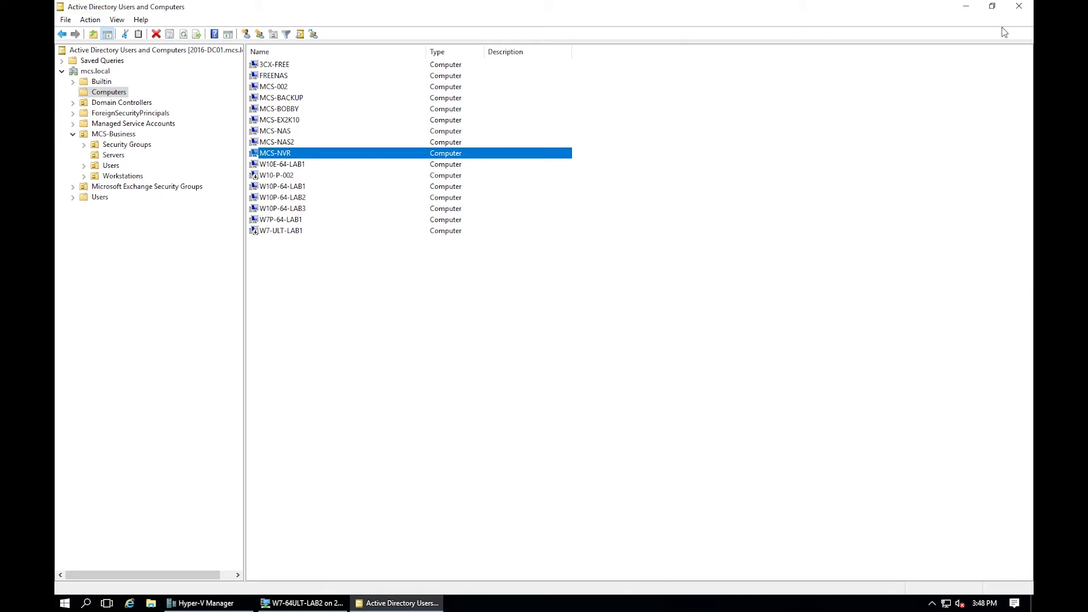
left_click(1019, 6)
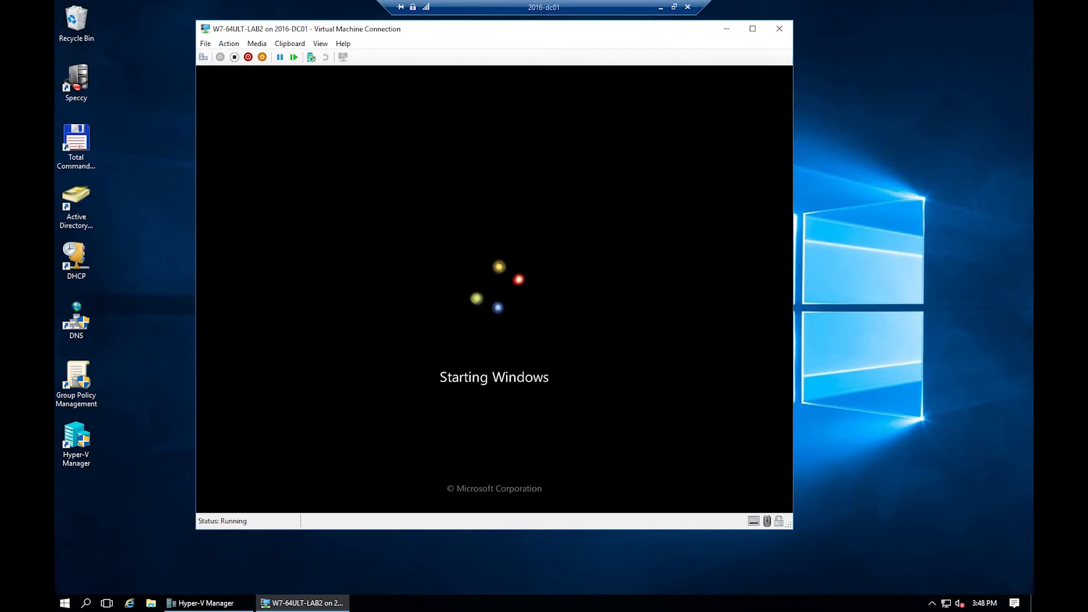
Open DNS Manager and reload the mcs.local forward lookup zone.
double_click(75, 320)
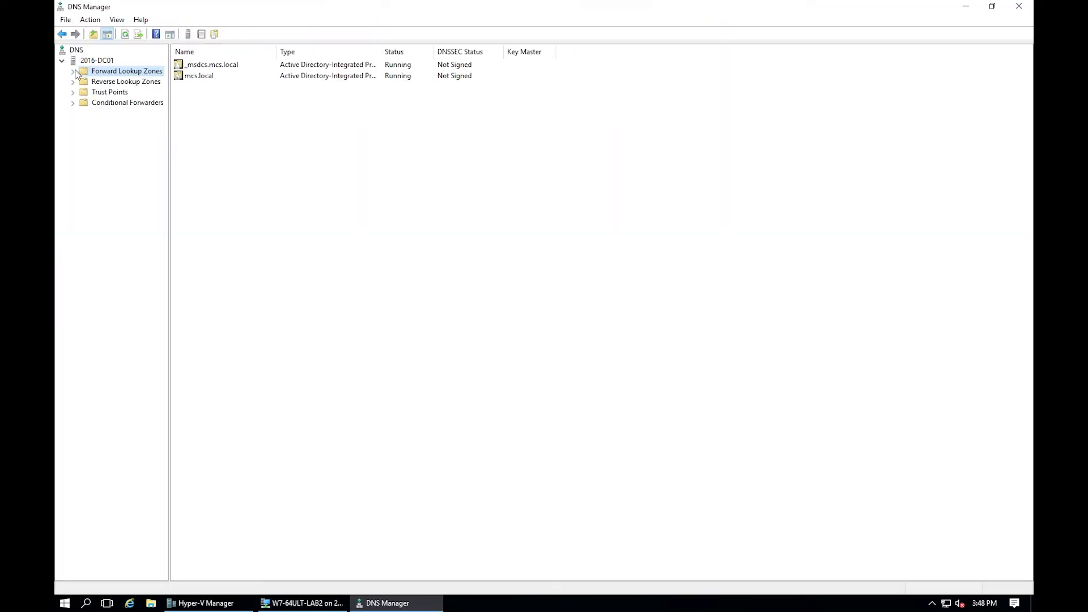
left_click(73, 71)
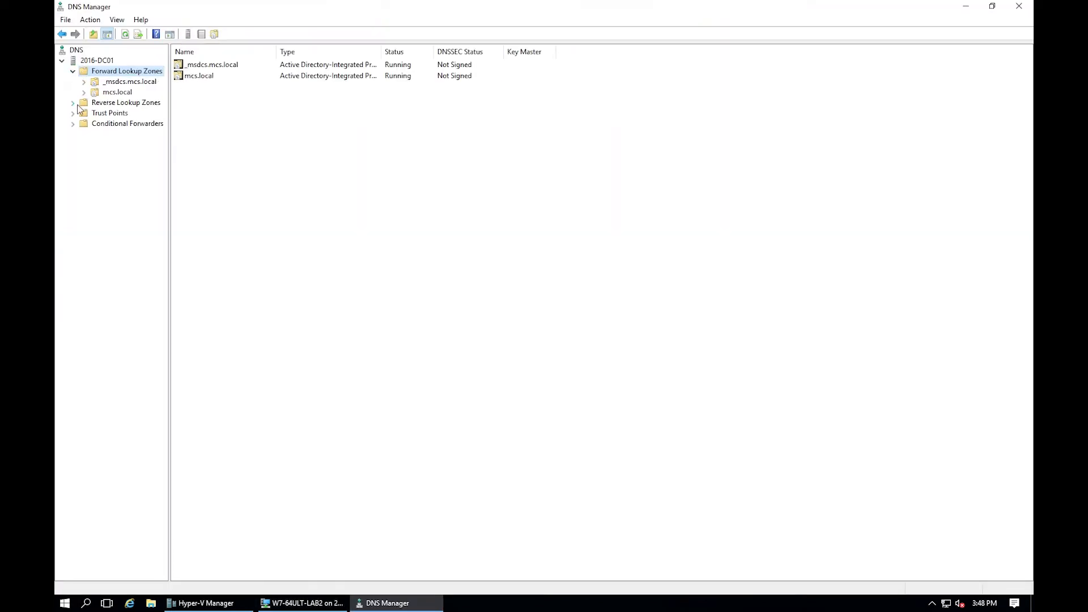
left_click(105, 93)
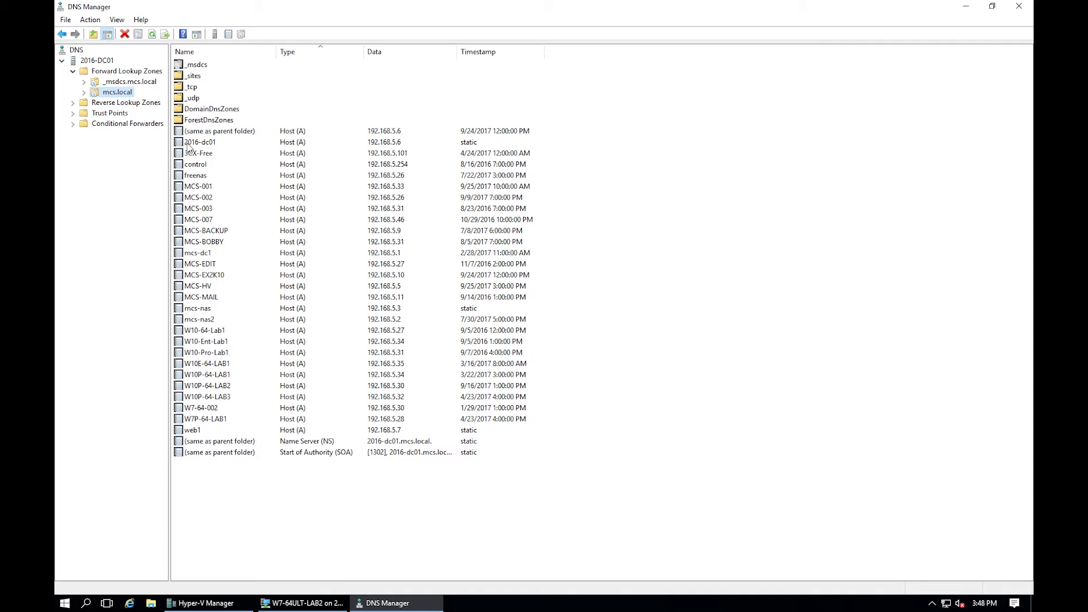
right_click(112, 92)
left_click(141, 110)
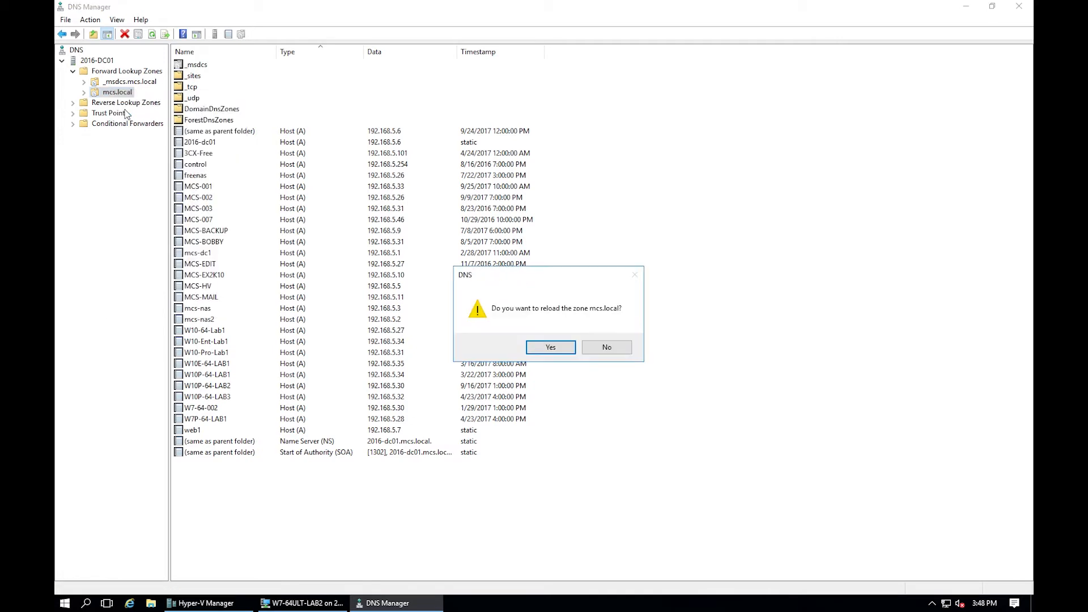
left_click(548, 348)
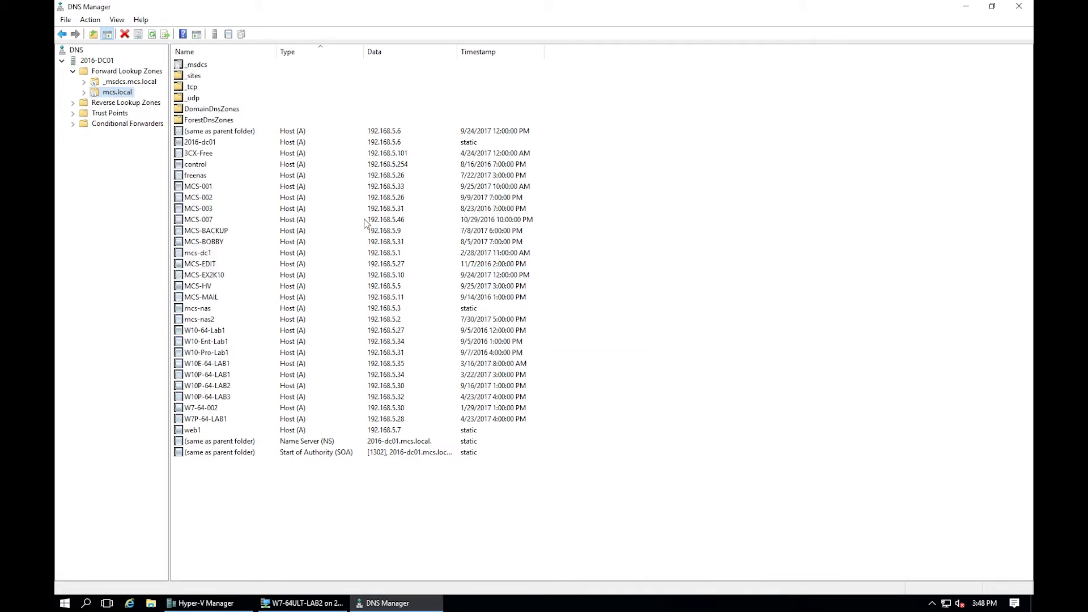
Refresh mcs.local, check the new MCS-NVR host at 192.168.5.4, and close DNS Manager.
right_click(100, 92)
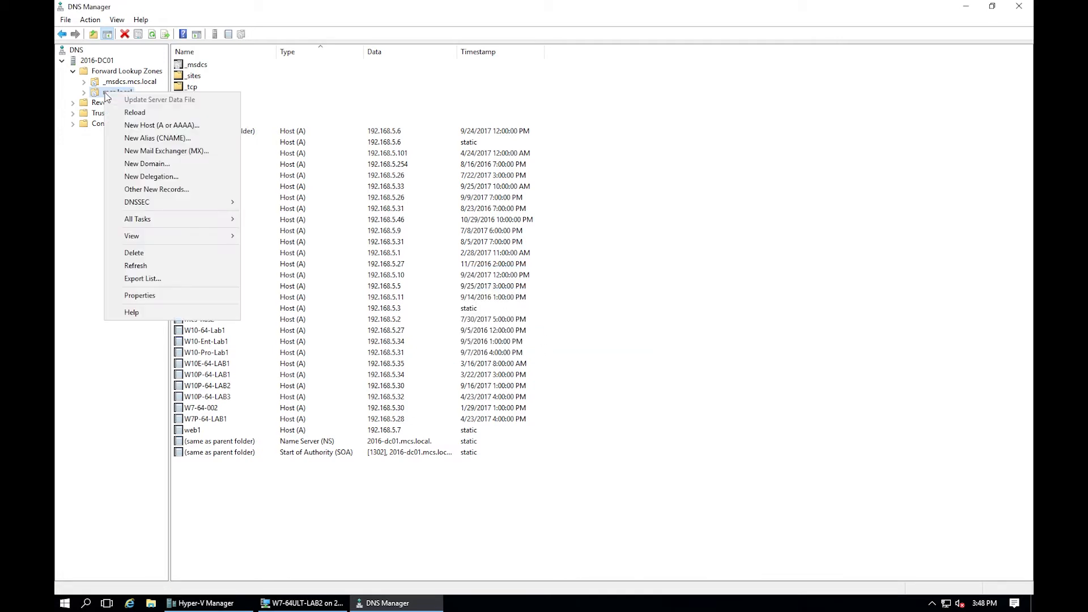
left_click(164, 265)
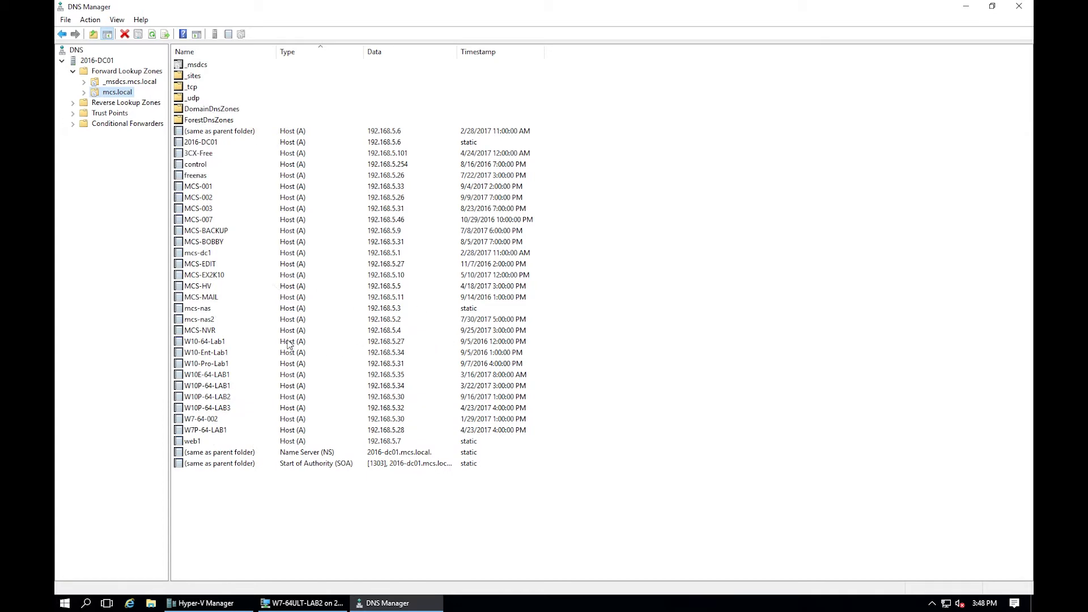
left_click(215, 333)
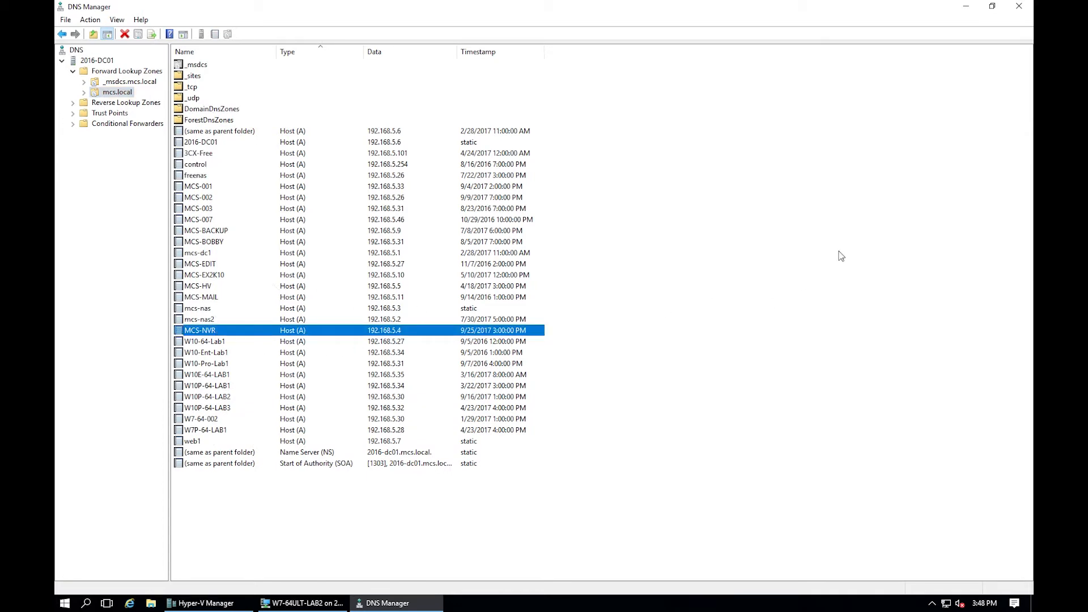
left_click(1019, 7)
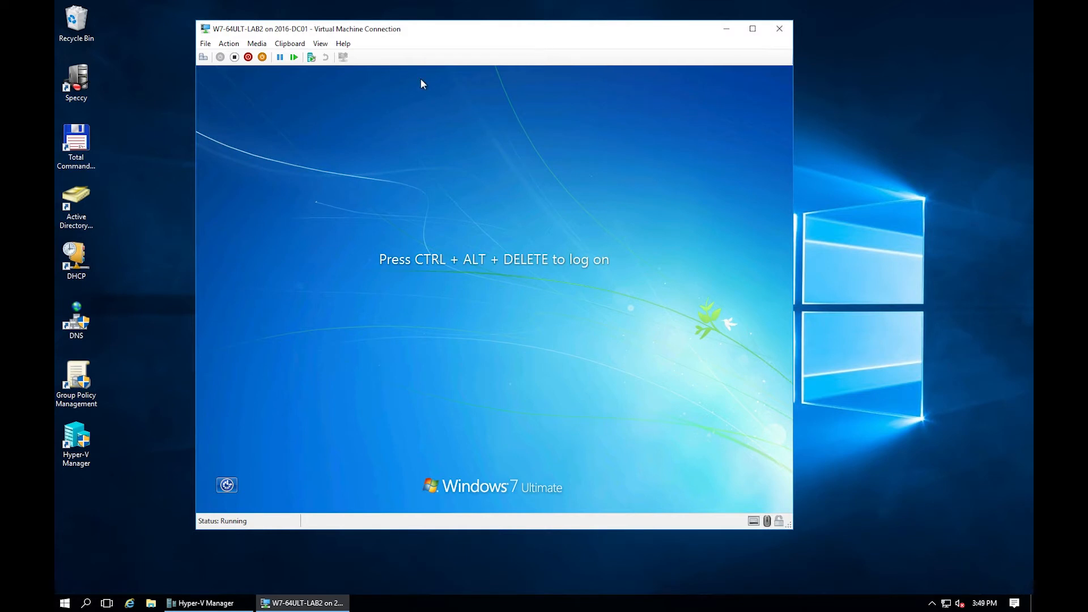
Log on to the guest as another user with the domain account credentials.
left_click(203, 56)
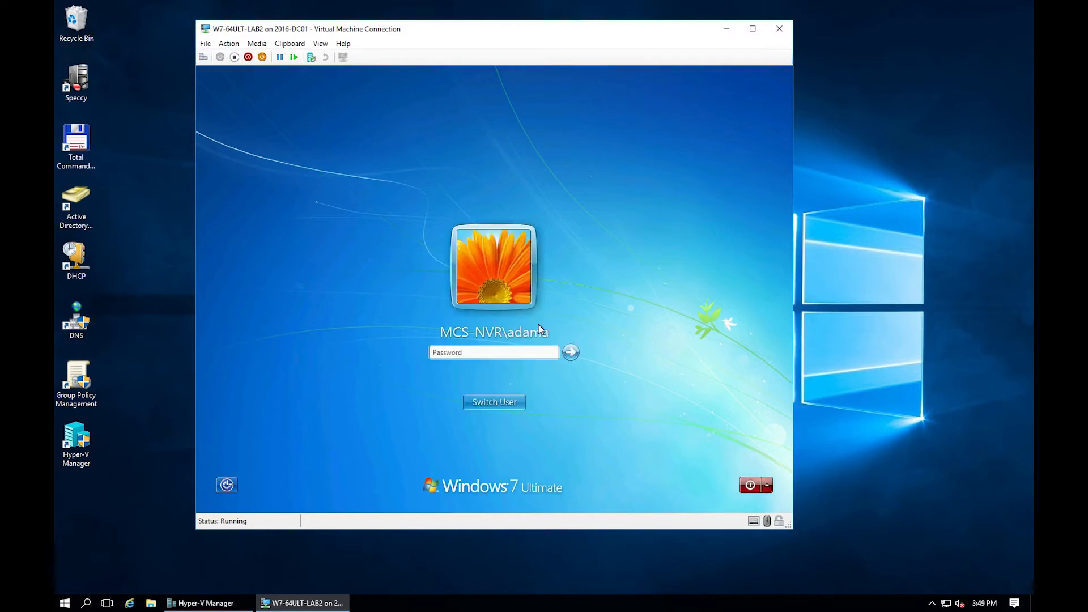
left_click(507, 402)
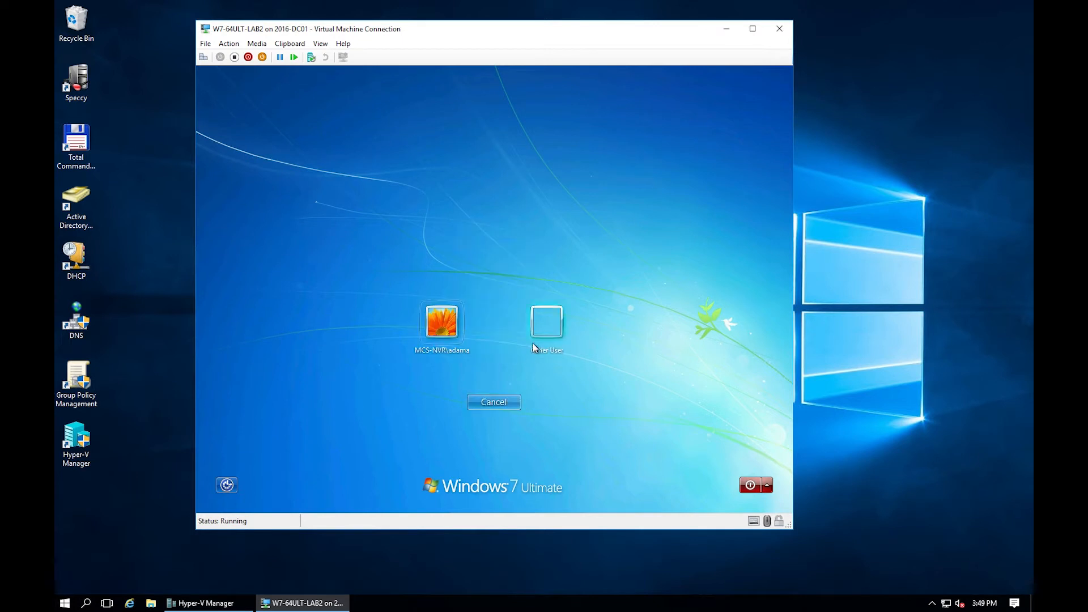
left_click(549, 326)
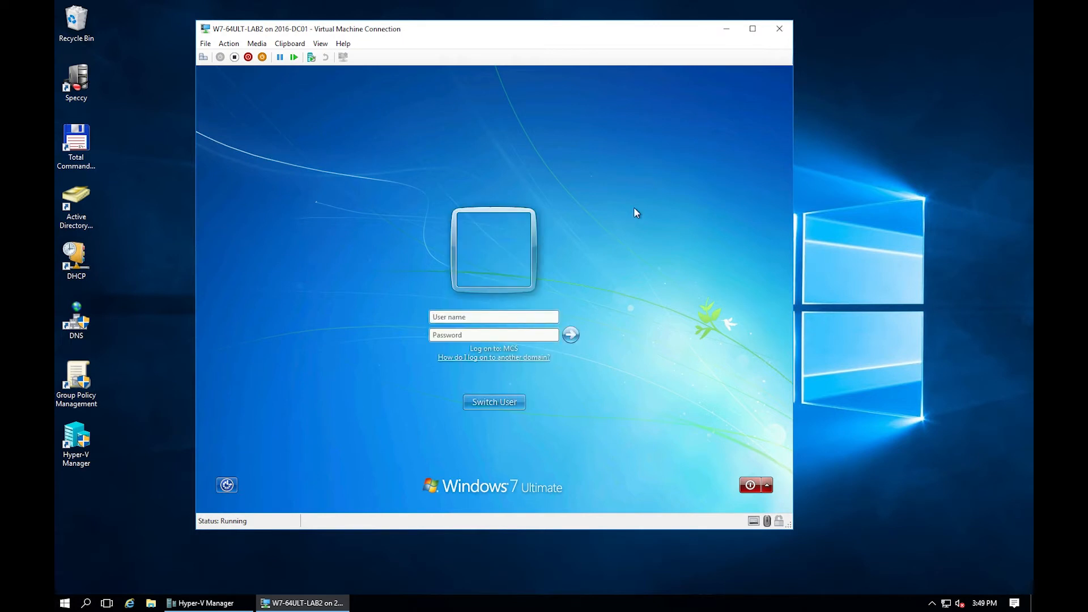
type("adama@mcs.localPa")
left_click(571, 334)
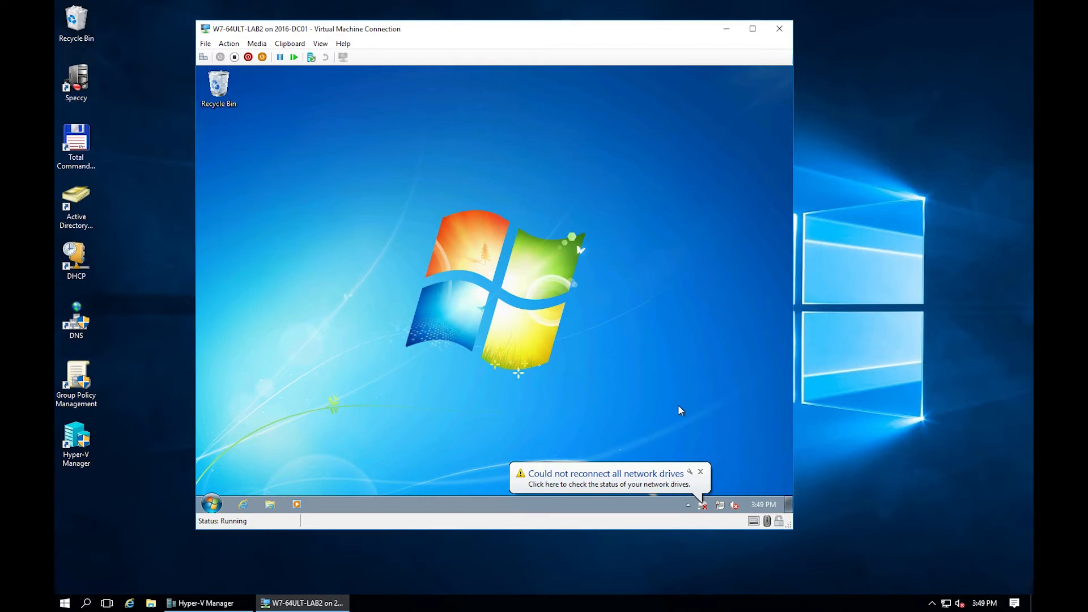
Disconnect the broken video (V:) network drive from the Computer window.
left_click(631, 479)
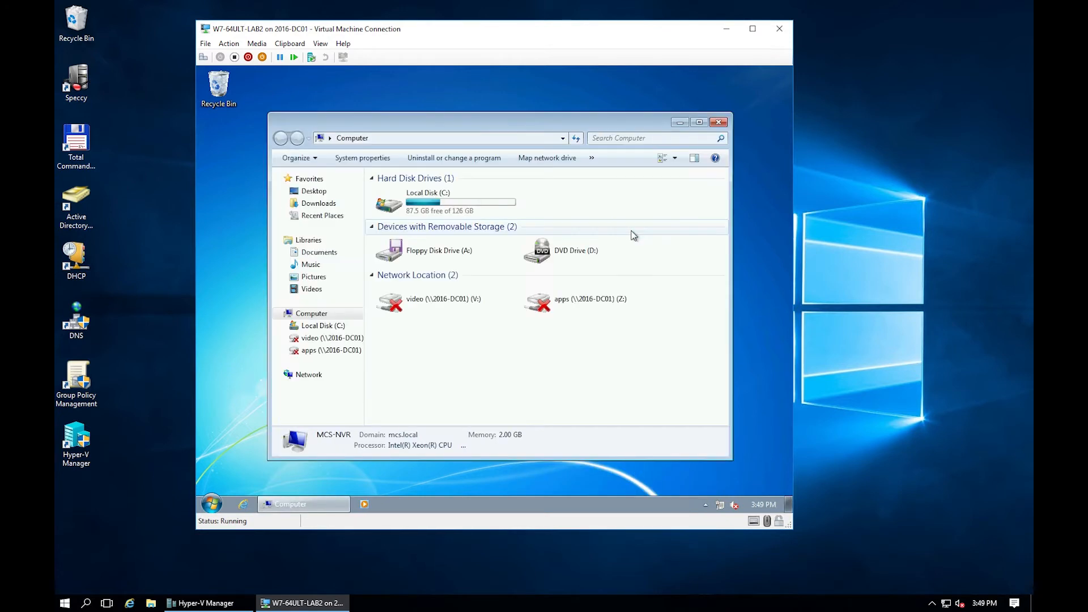
left_click(450, 309)
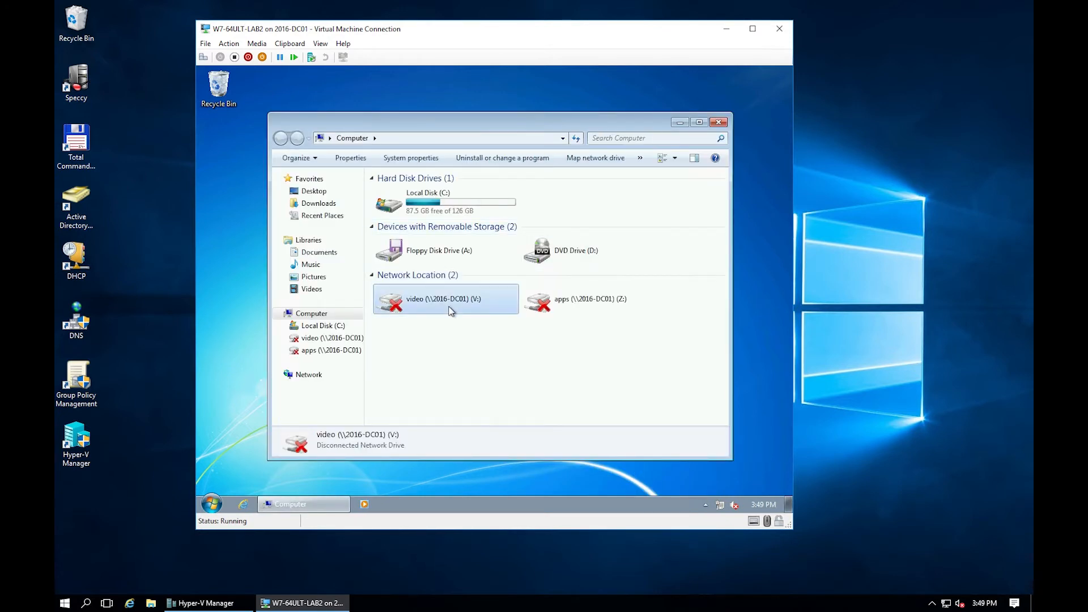
right_click(451, 311)
left_click(495, 358)
Disconnect the apps (Z:) network drive in the guest.
left_click(446, 301)
right_click(446, 301)
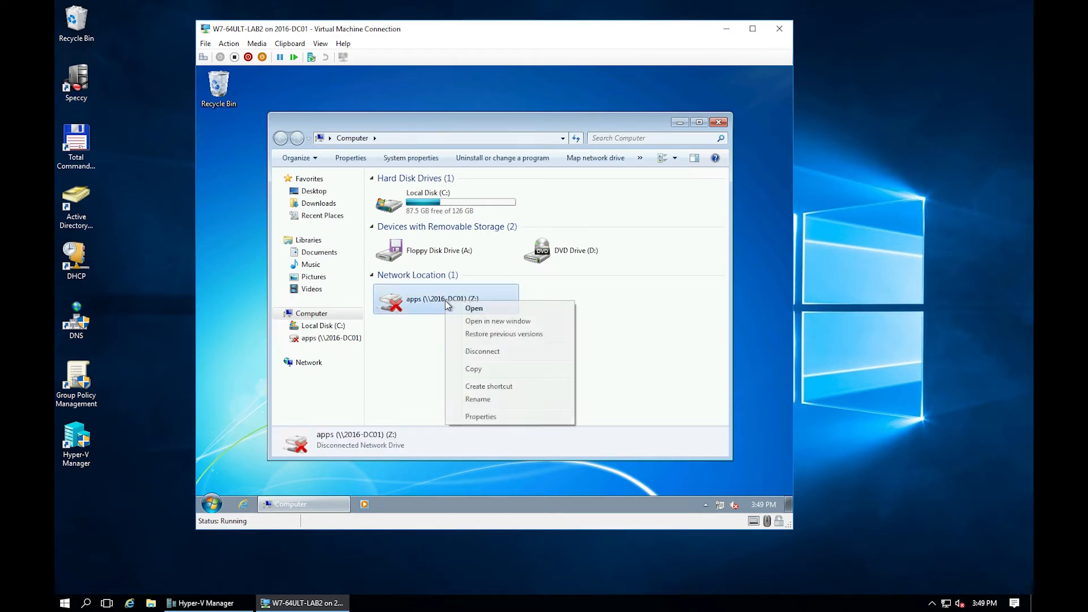
left_click(489, 352)
Inspect the BlueIris and Test folders on C:, then delete the Test folder.
double_click(431, 199)
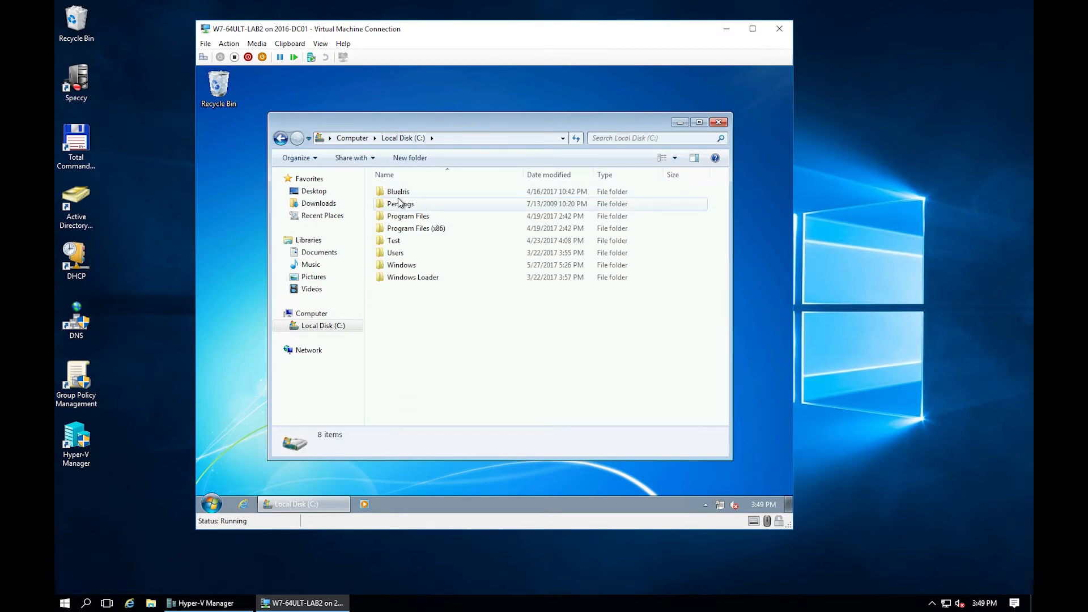
double_click(413, 194)
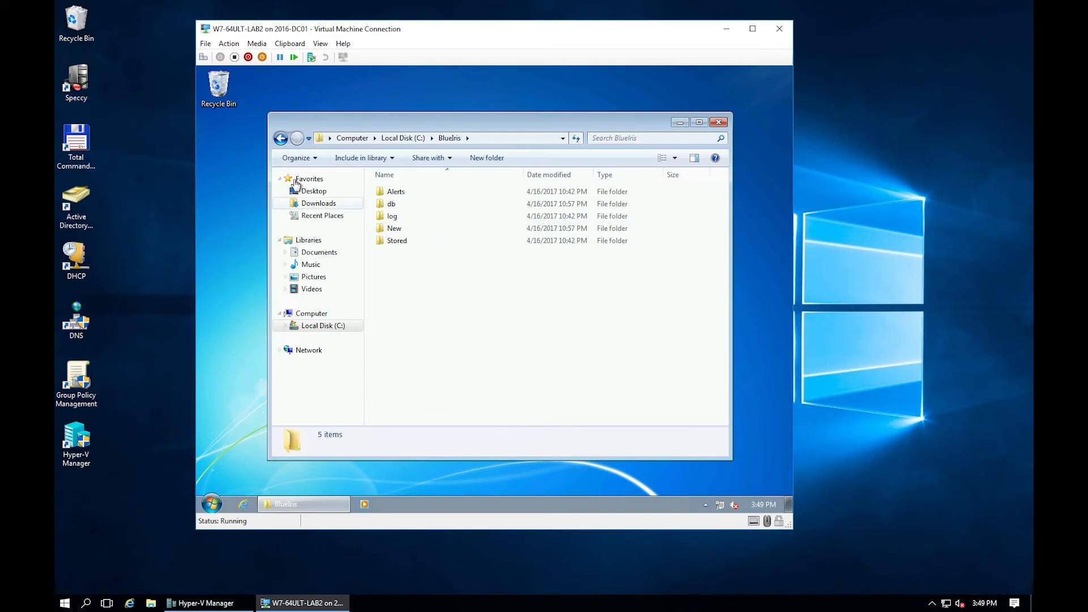
left_click(282, 139)
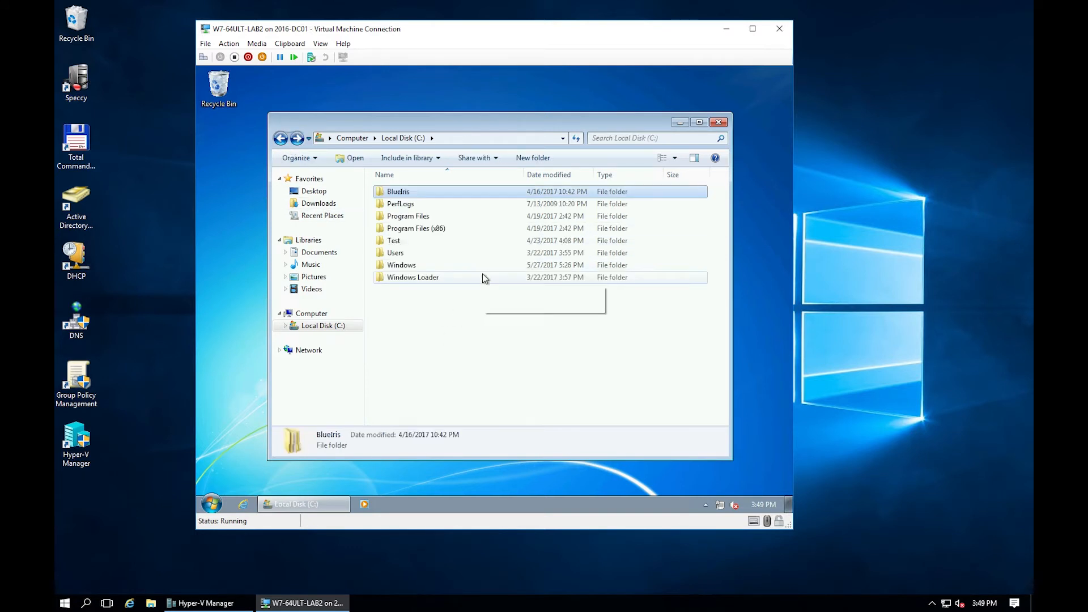
double_click(425, 243)
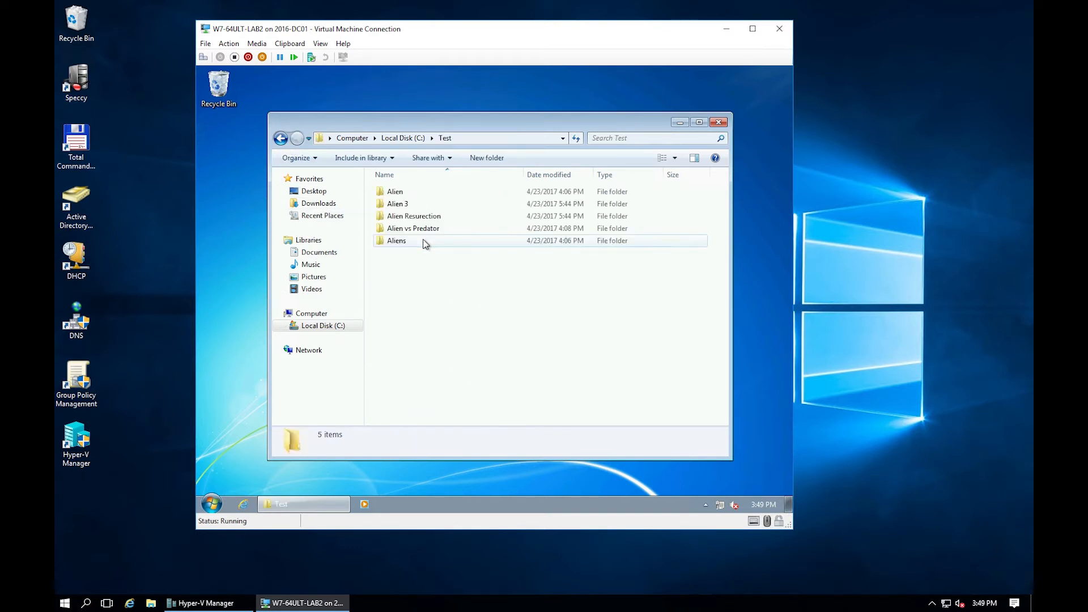
left_click(281, 139)
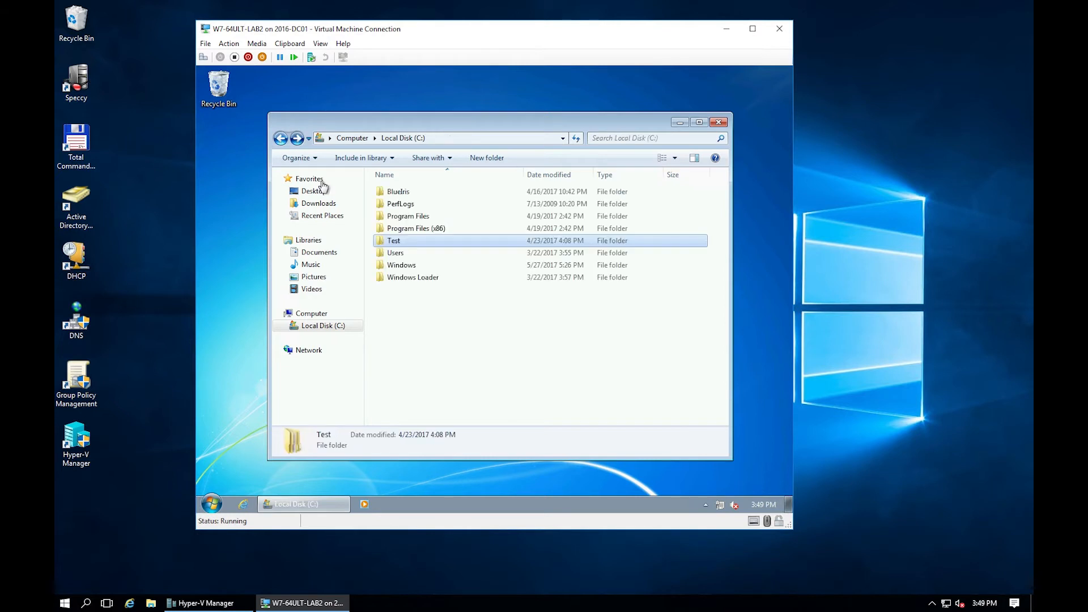
right_click(399, 244)
left_click(457, 394)
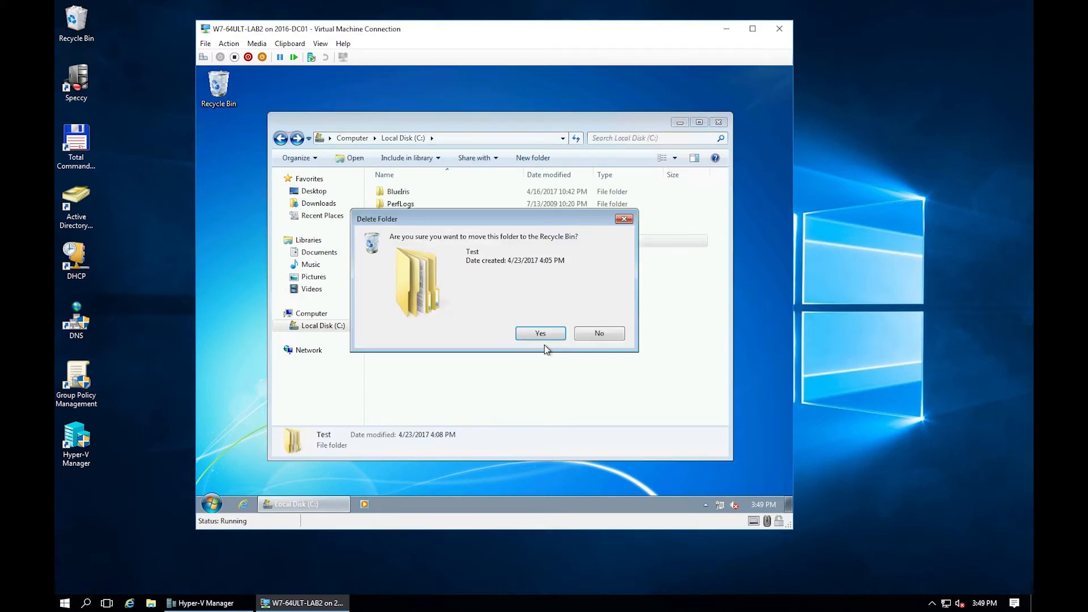
left_click(543, 333)
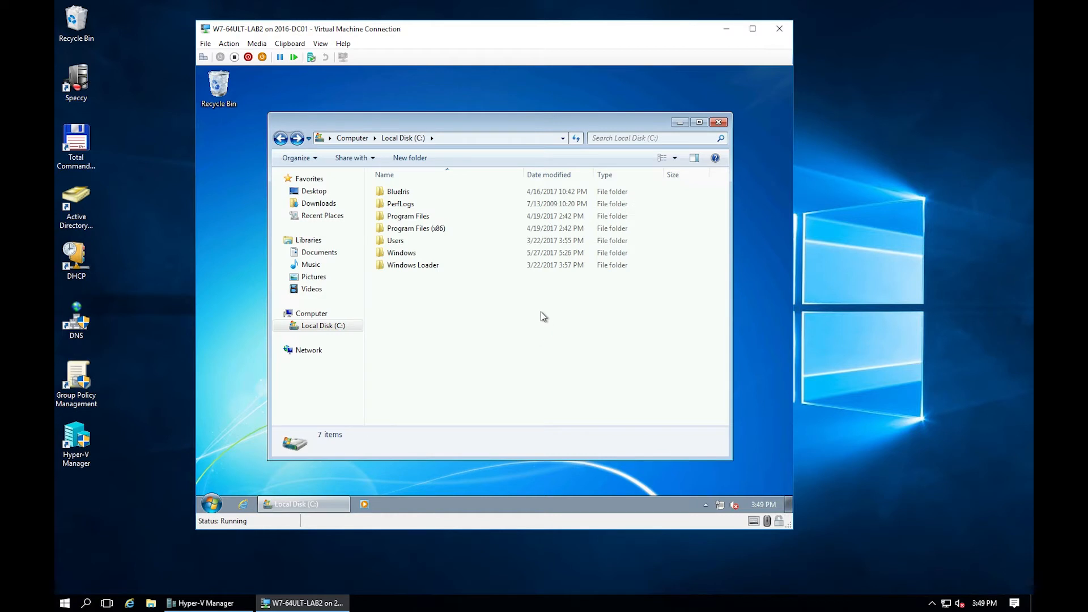
Empty the guest Recycle Bin and return to the Computer view.
left_click(719, 123)
right_click(216, 92)
left_click(238, 110)
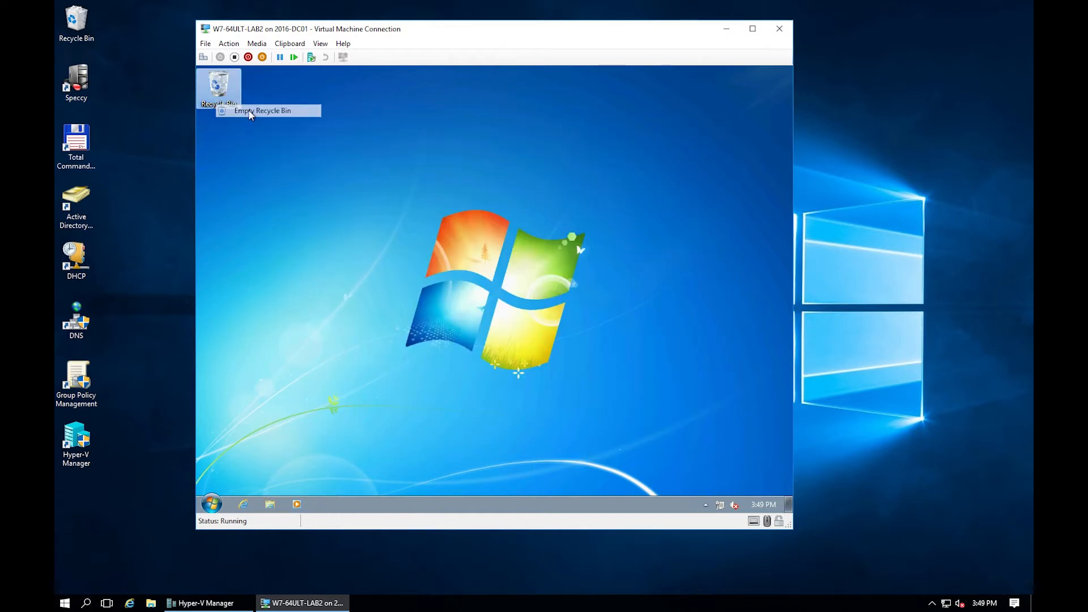
left_click(541, 332)
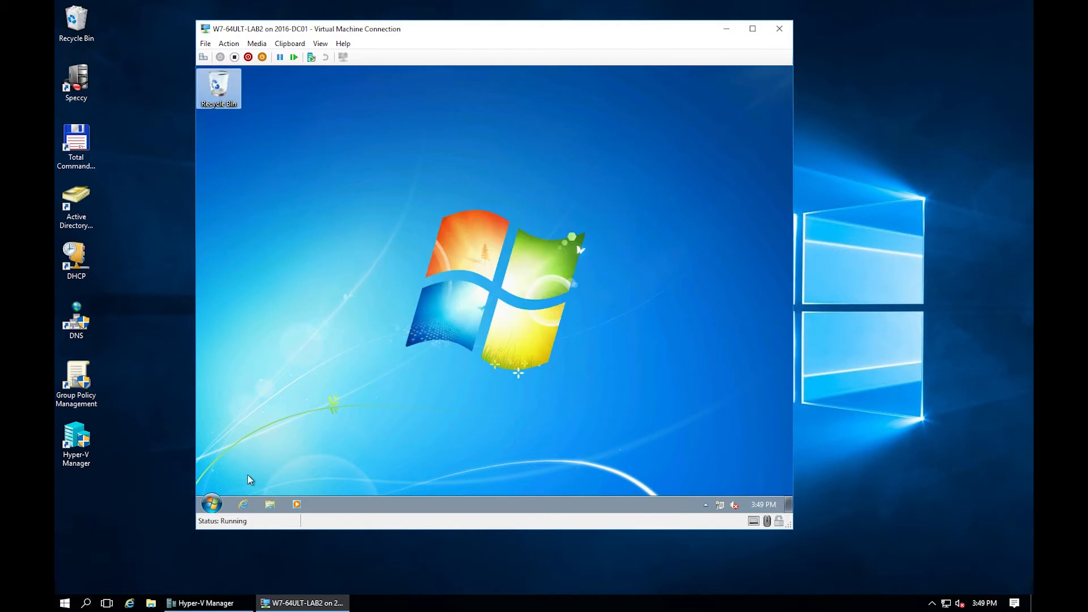
left_click(212, 503)
left_click(382, 370)
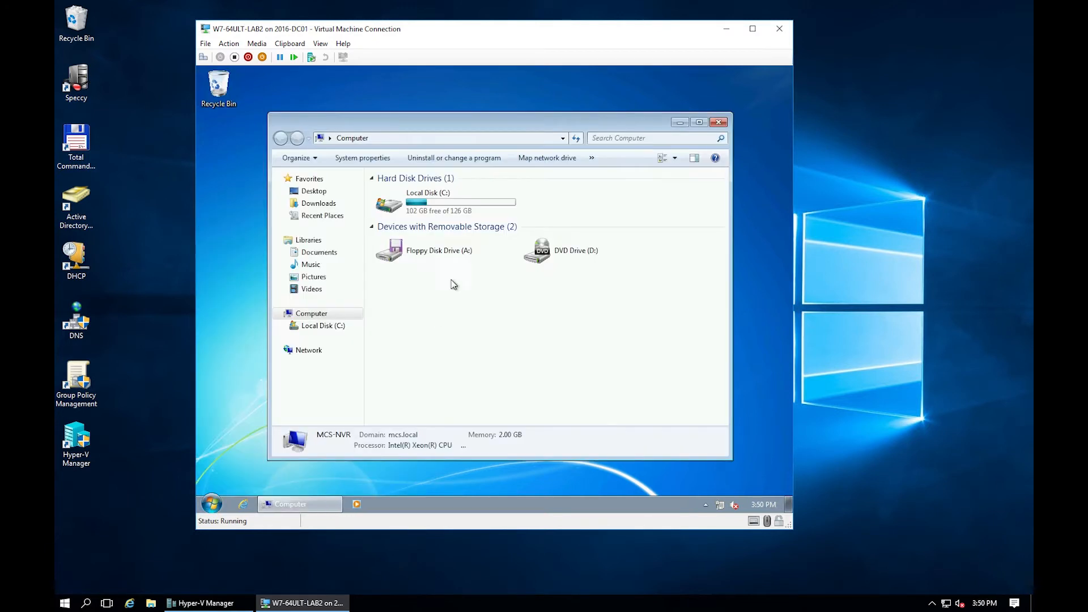
Check Local Disk (C:), then uninstall Microsoft Office Enterprise 2007 from Programs and Features.
double_click(496, 205)
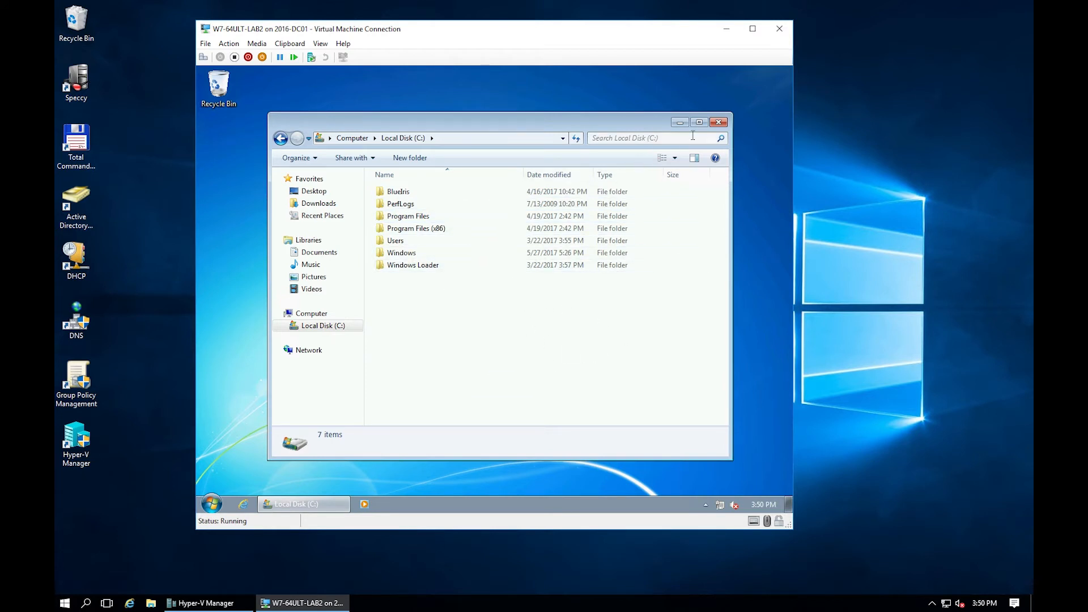
left_click(719, 123)
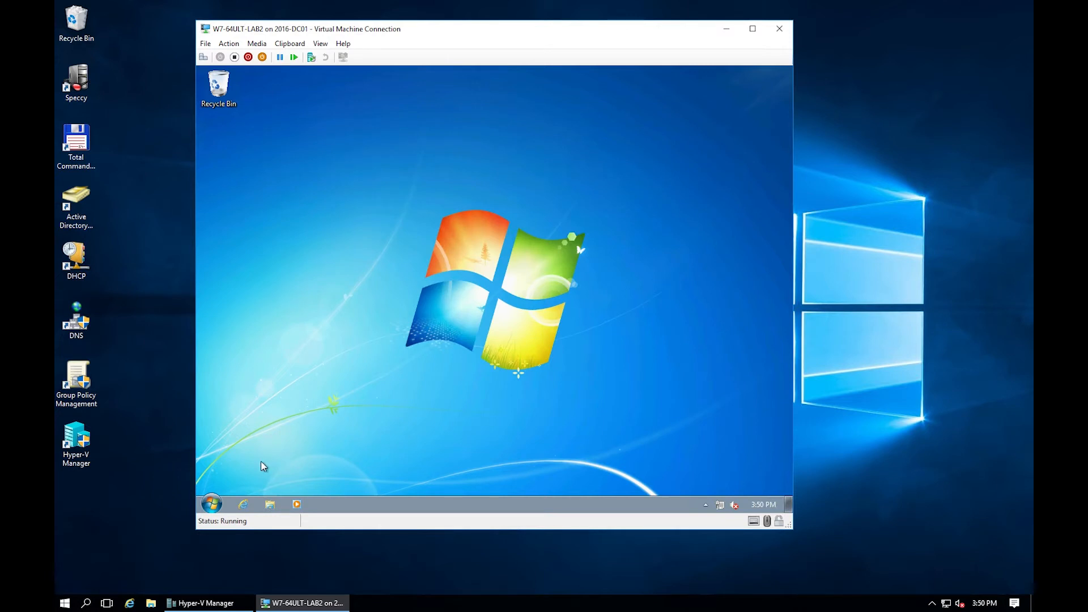
left_click(212, 504)
left_click(394, 390)
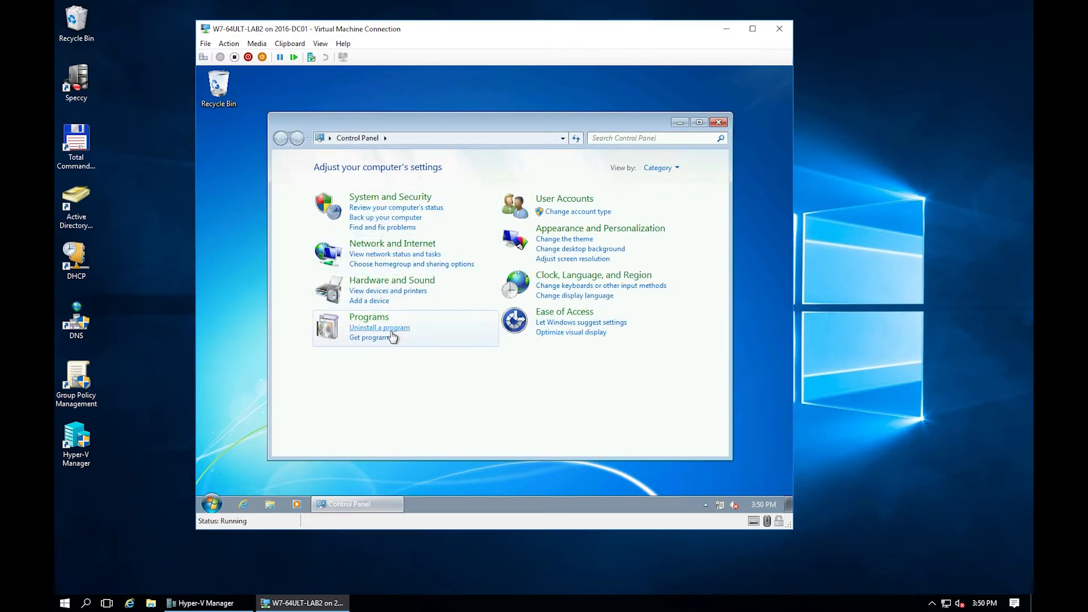
left_click(391, 331)
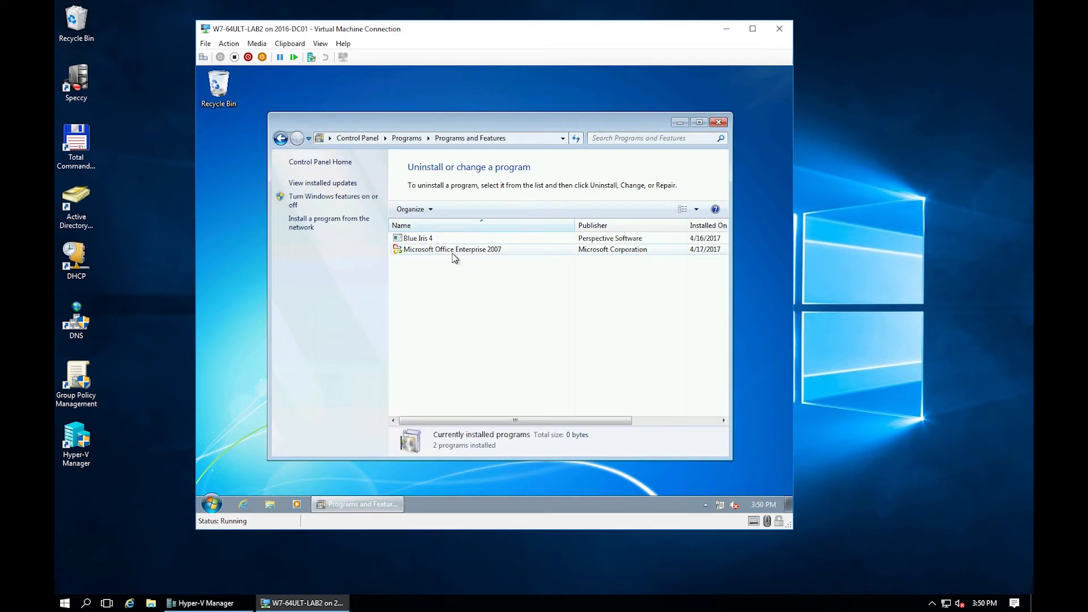
left_click(453, 252)
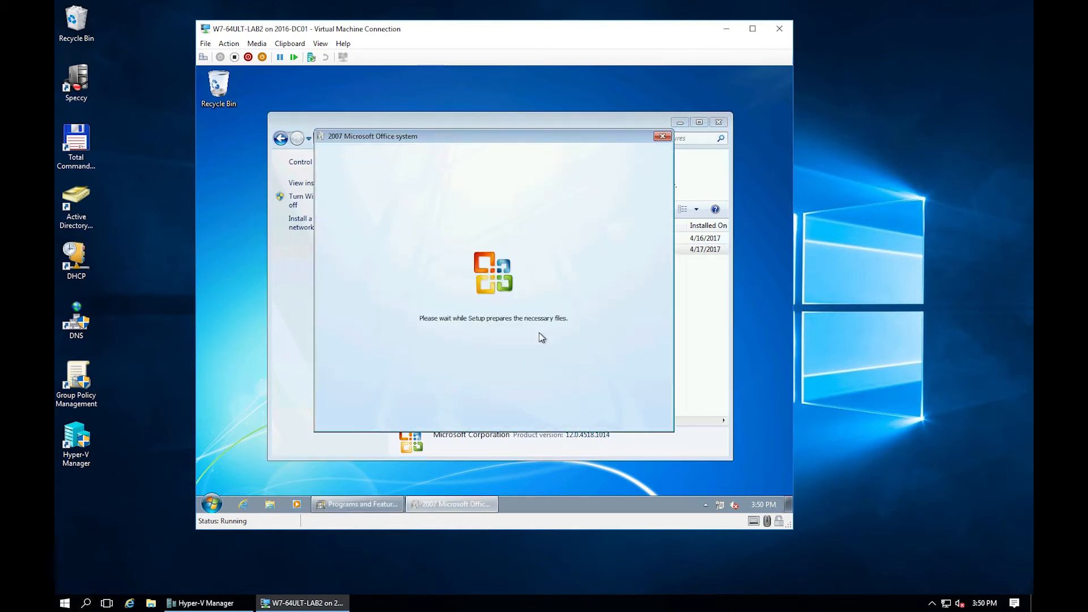
left_click(541, 326)
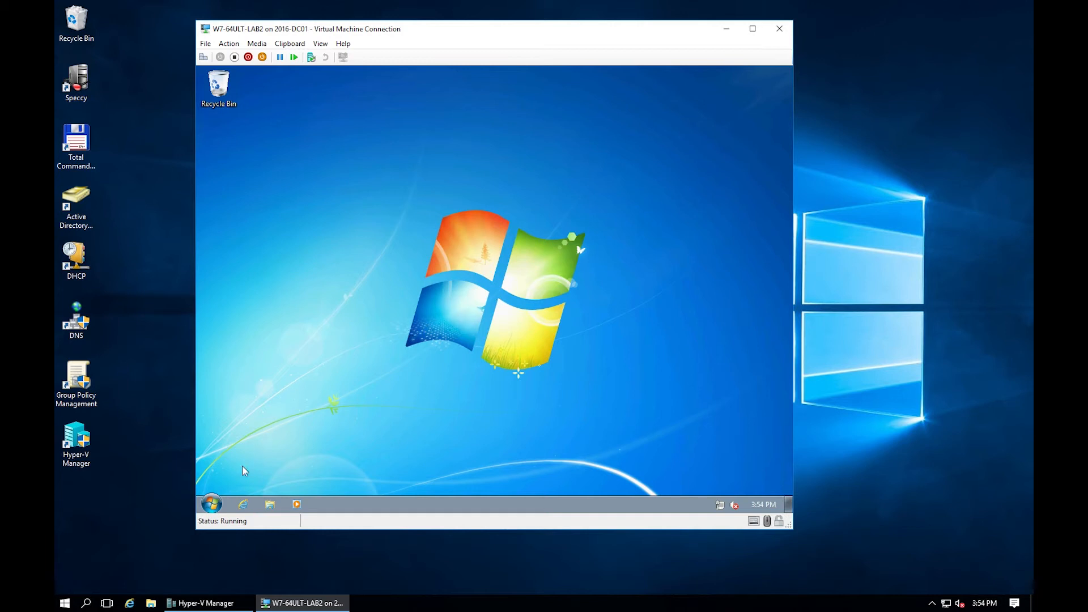
Review the guest's Remote Desktop settings and allowed remote users without changing anything.
left_click(211, 504)
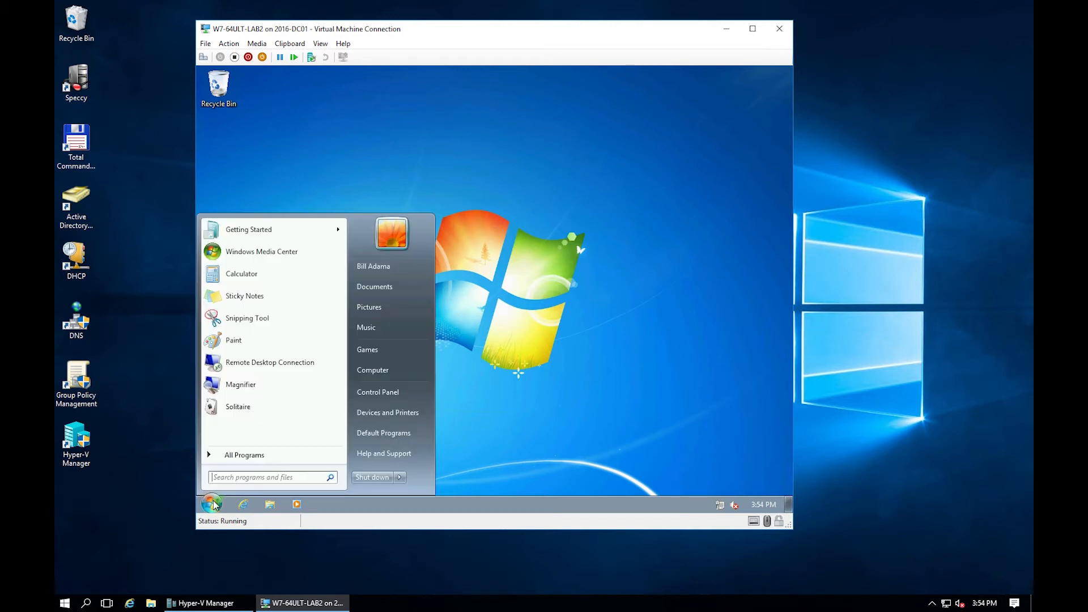
right_click(379, 368)
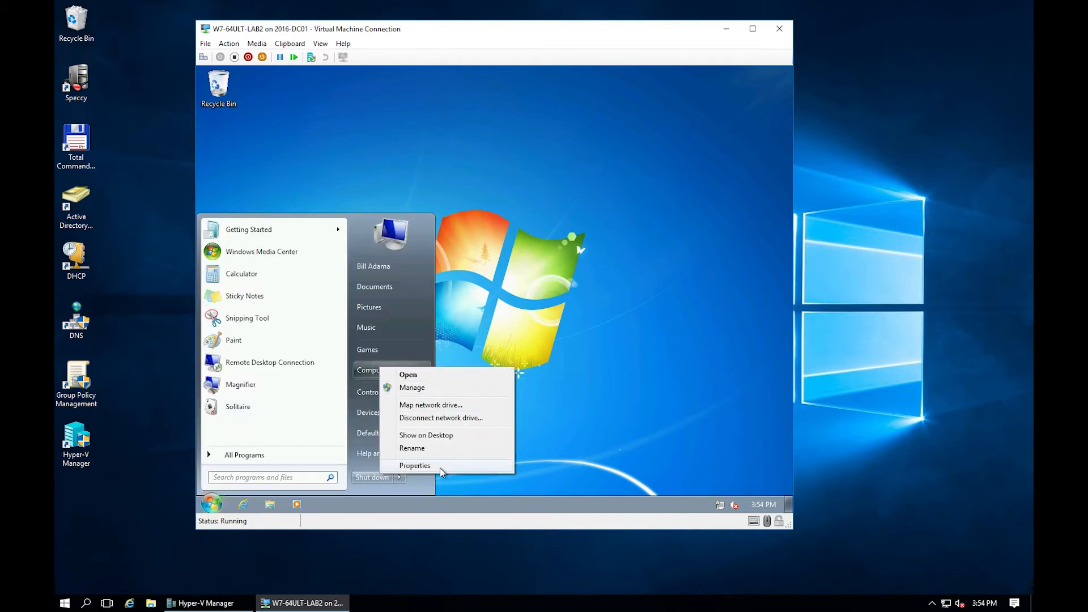
left_click(440, 468)
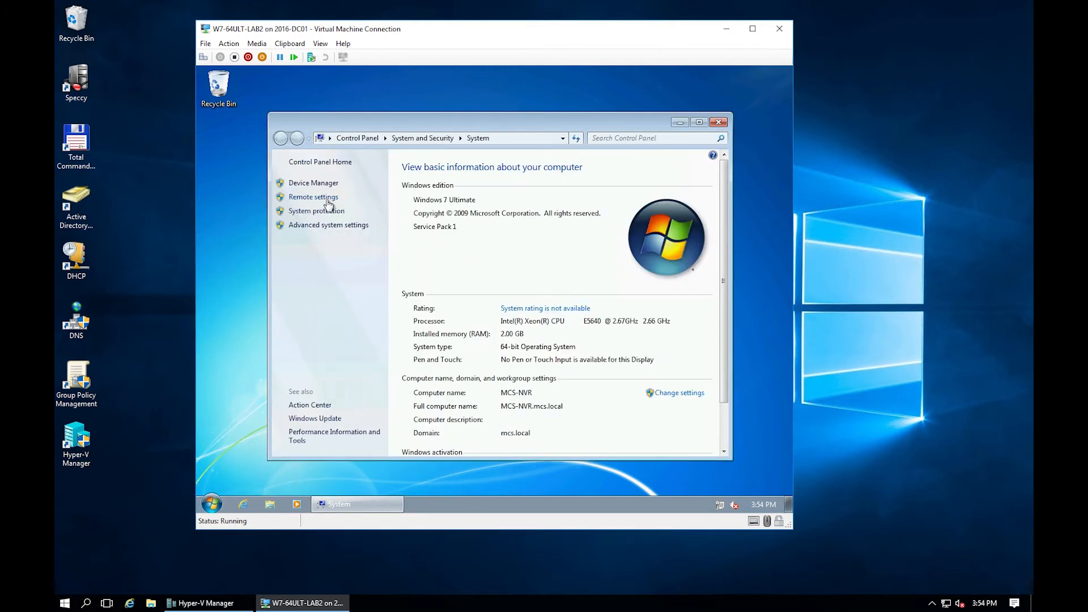
left_click(329, 199)
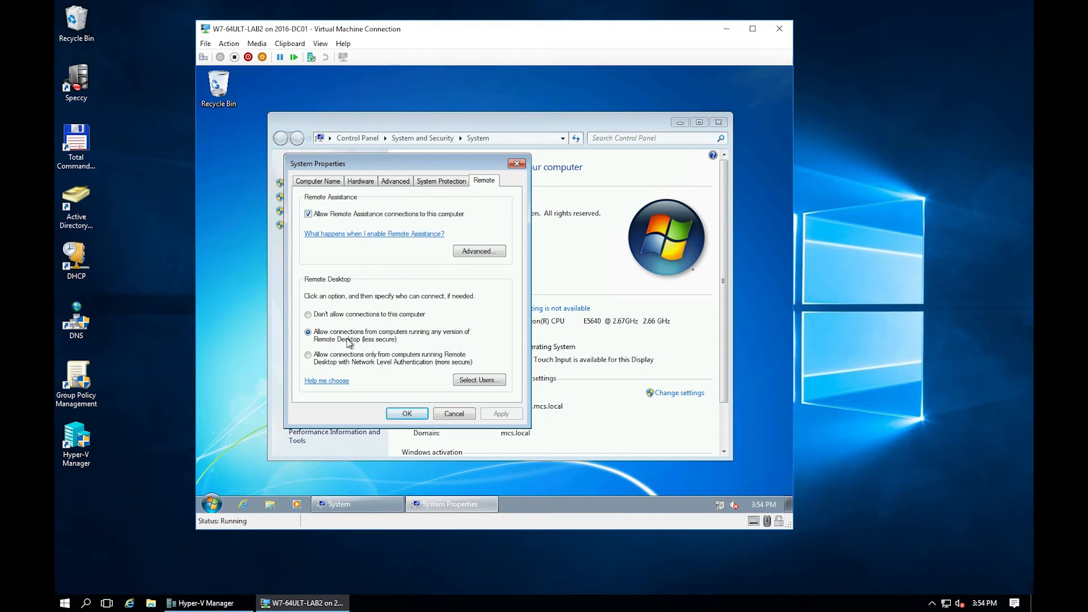
left_click(472, 380)
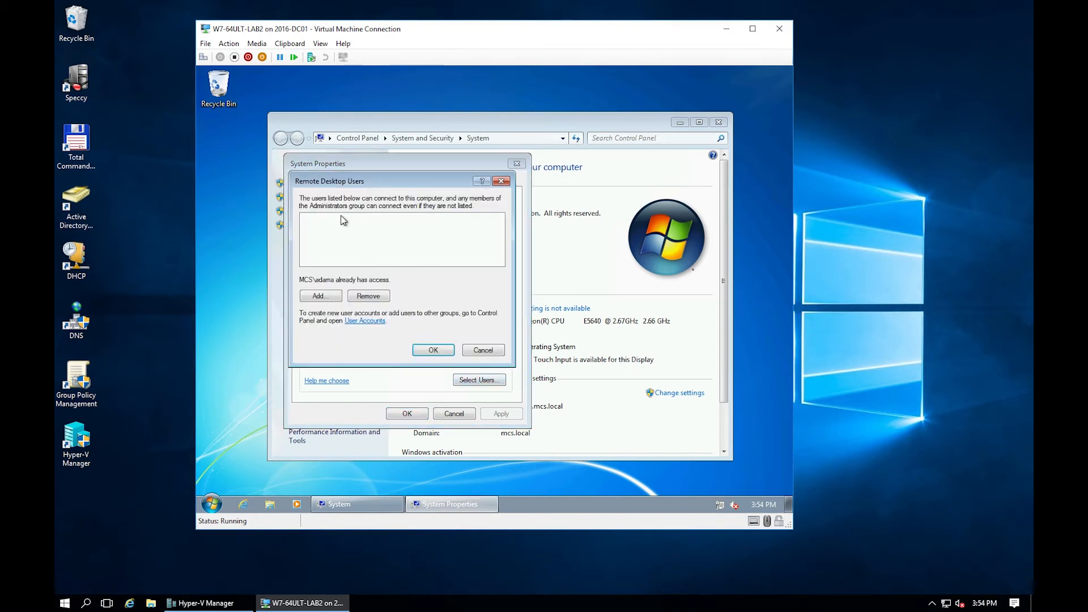
left_click(479, 350)
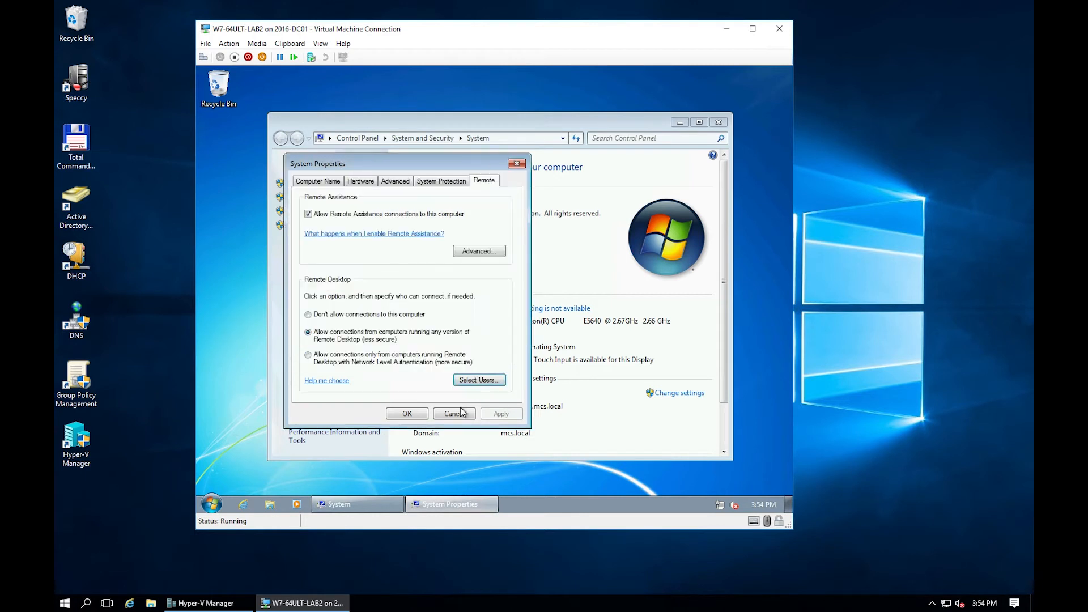
left_click(460, 412)
left_click(719, 123)
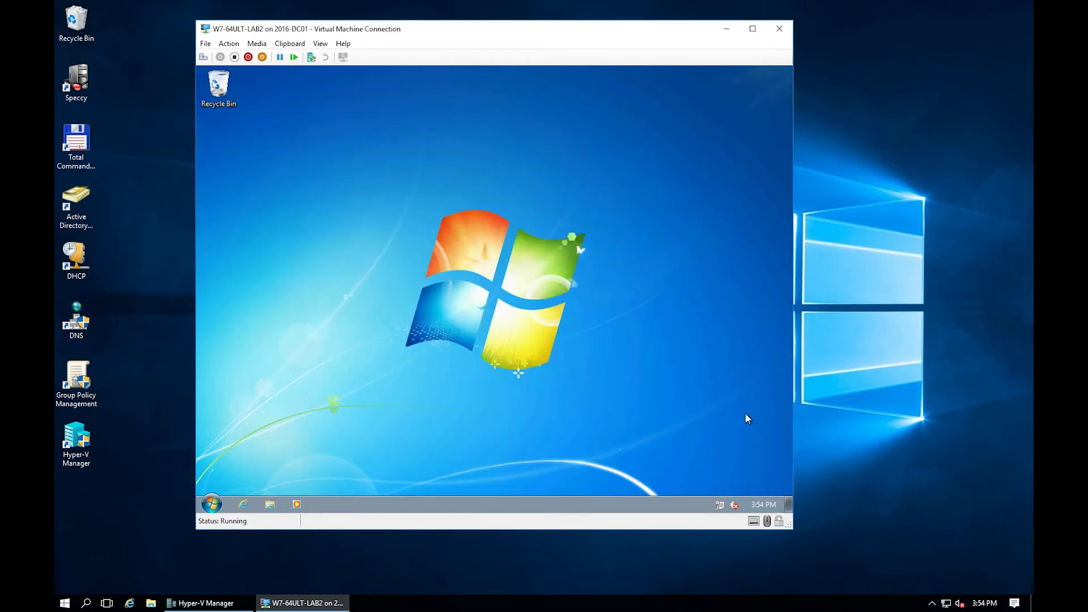
Check the Windows Firewall status through the Network and Sharing Center.
right_click(720, 505)
left_click(703, 494)
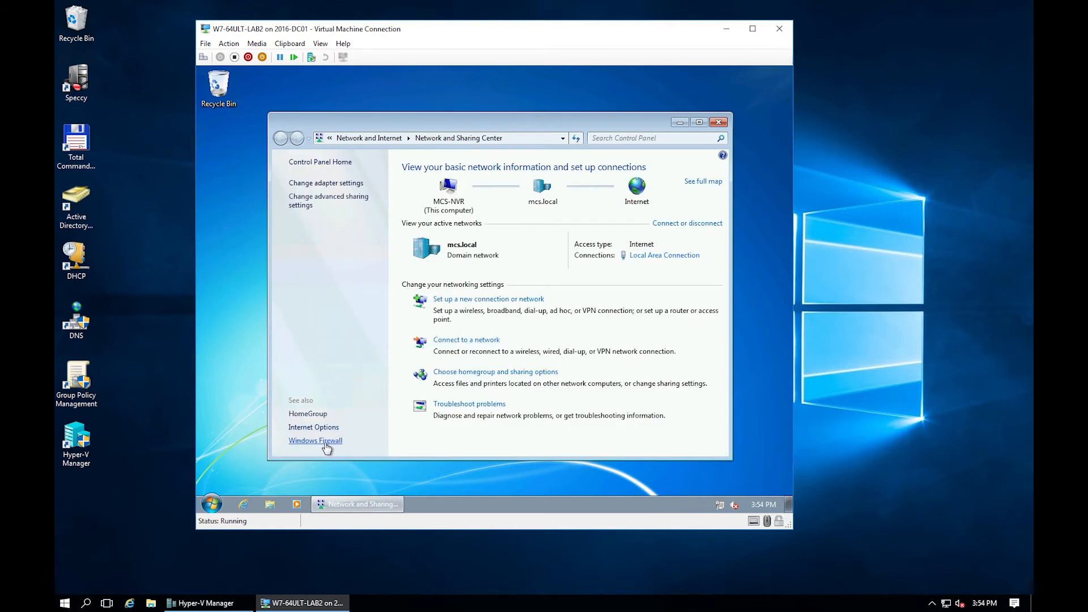
left_click(324, 444)
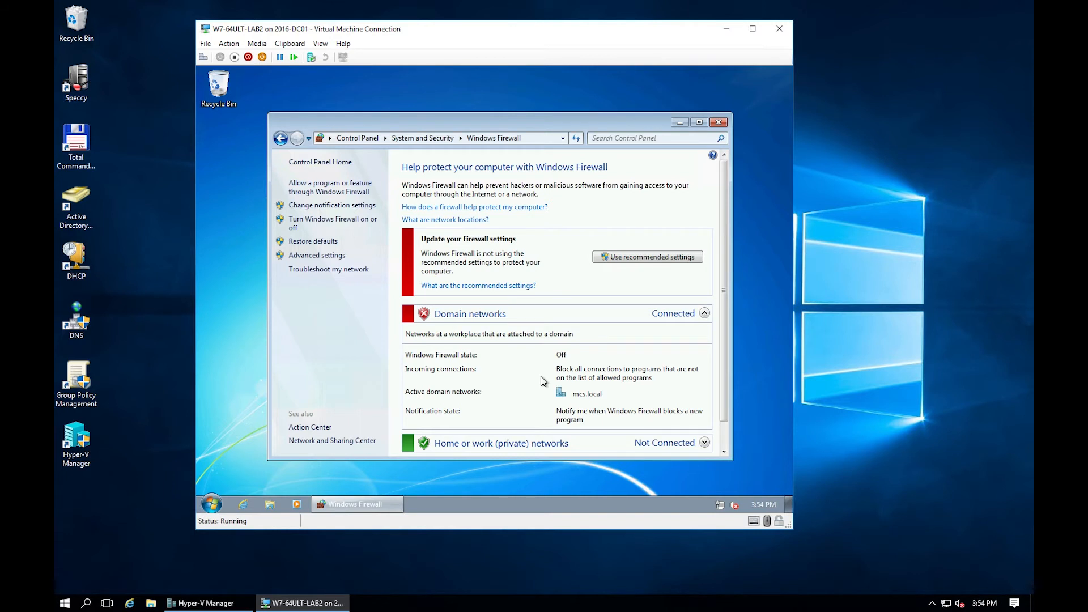
scroll(542, 381, "down", 1)
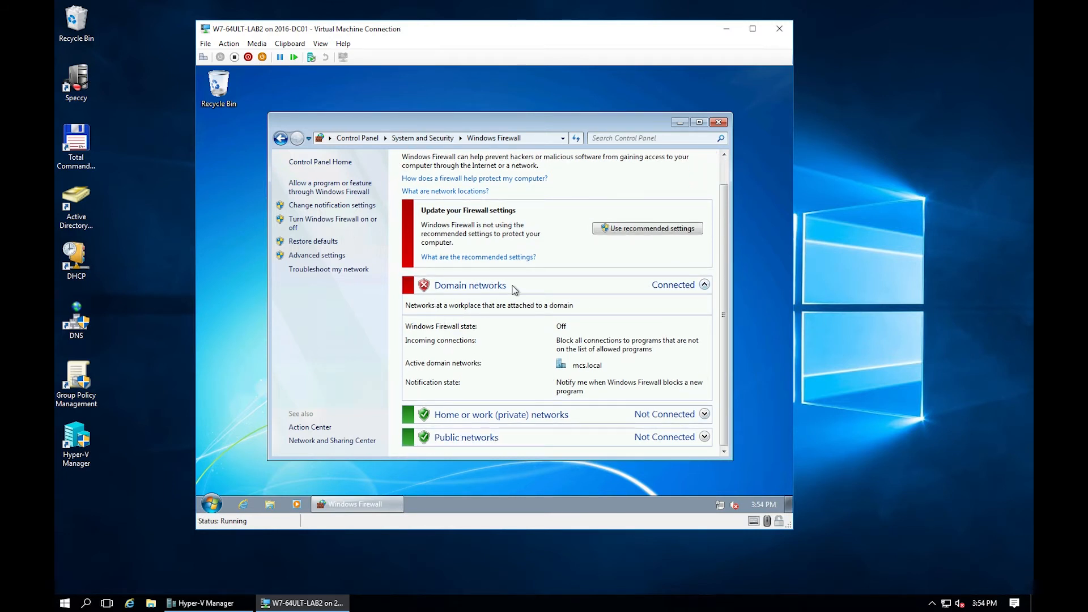
left_click(719, 122)
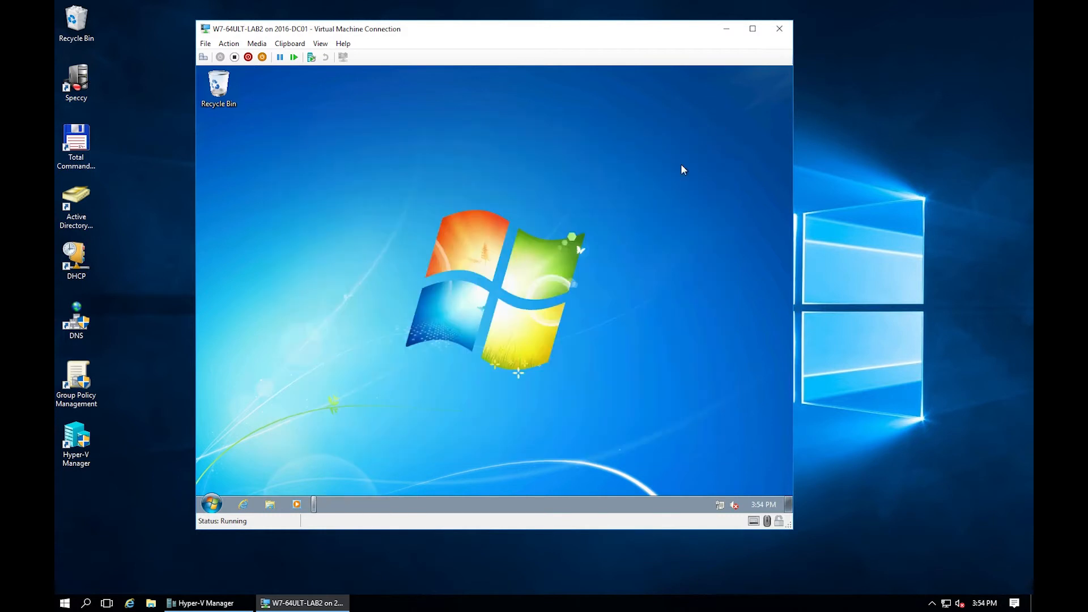
Log off the Windows 7 guest to its logon screen.
left_click(212, 504)
mouse_move(401, 477)
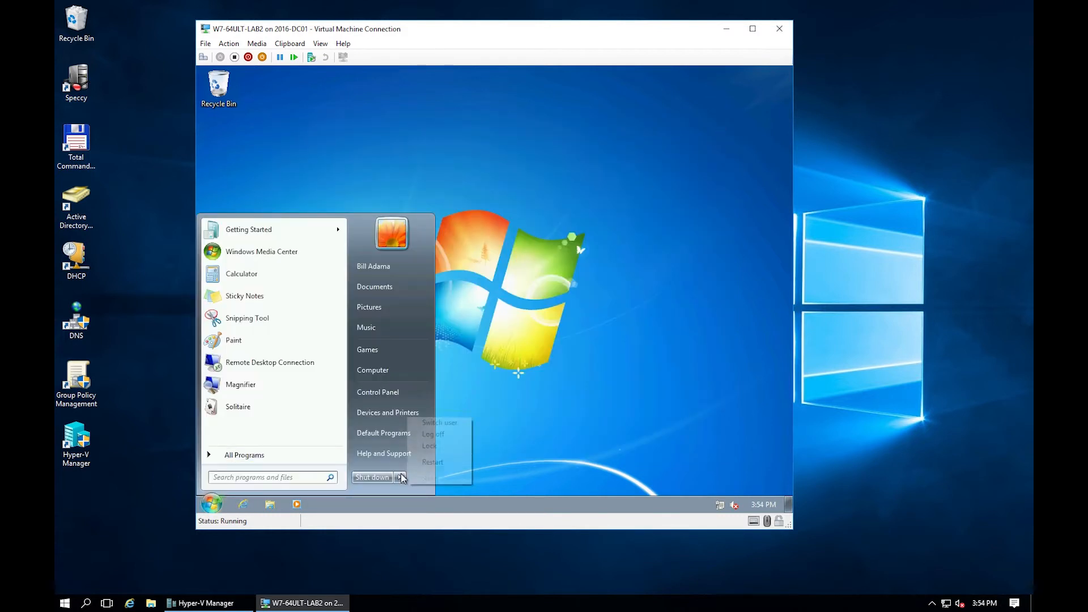
left_click(439, 433)
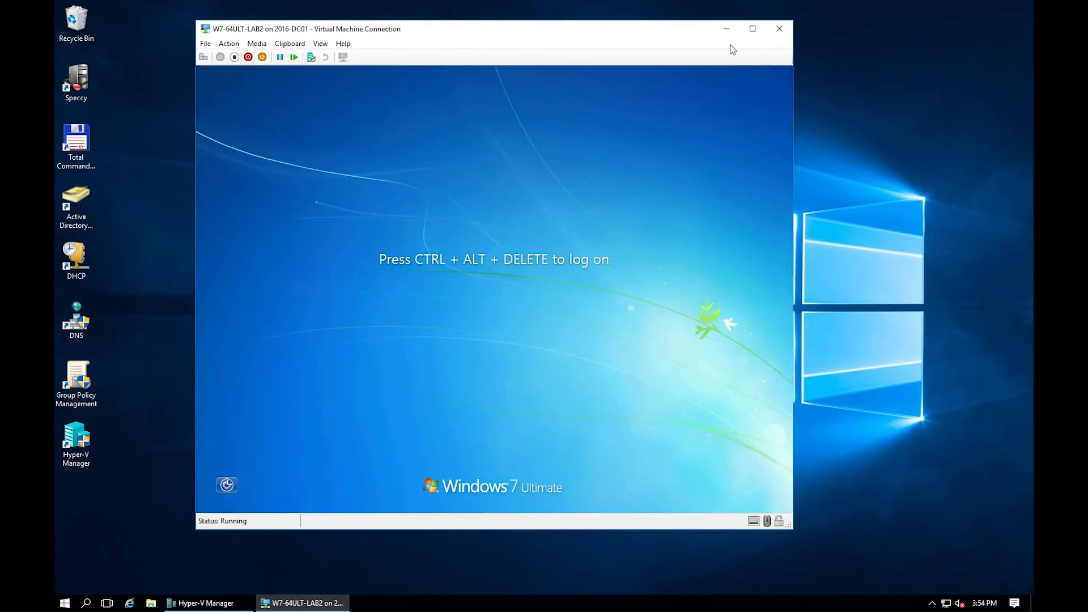
Close the VM connection window and minimize the full-screen remote session.
left_click(779, 29)
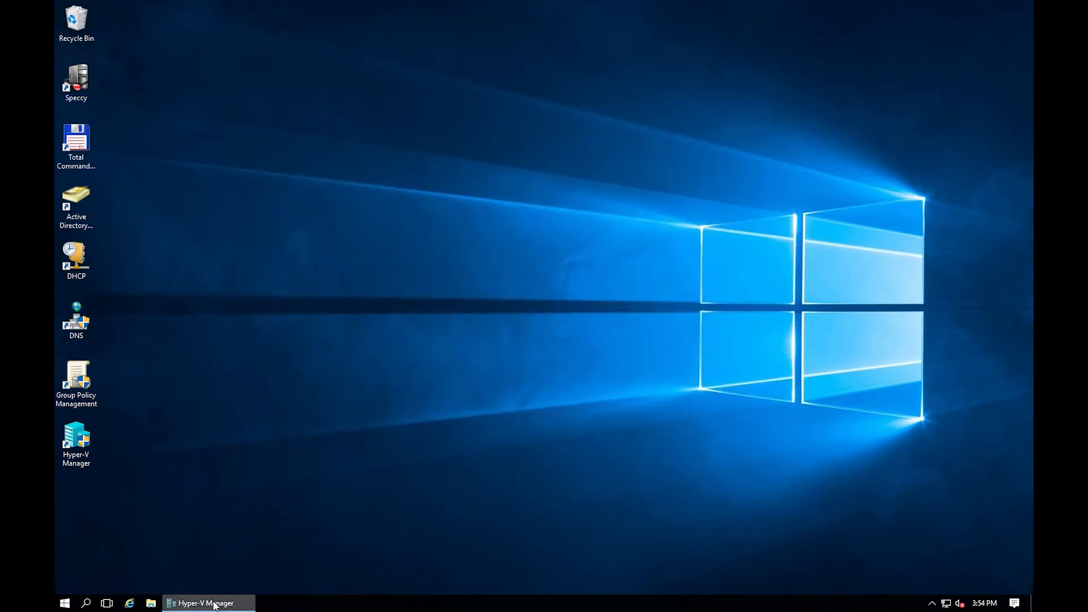
left_click(215, 603)
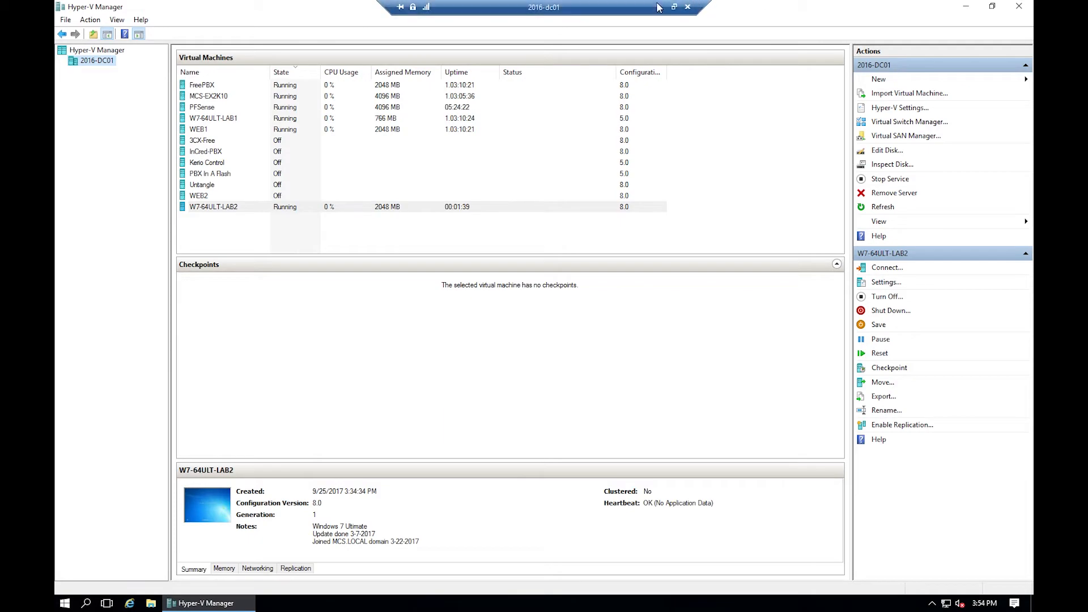
left_click(662, 7)
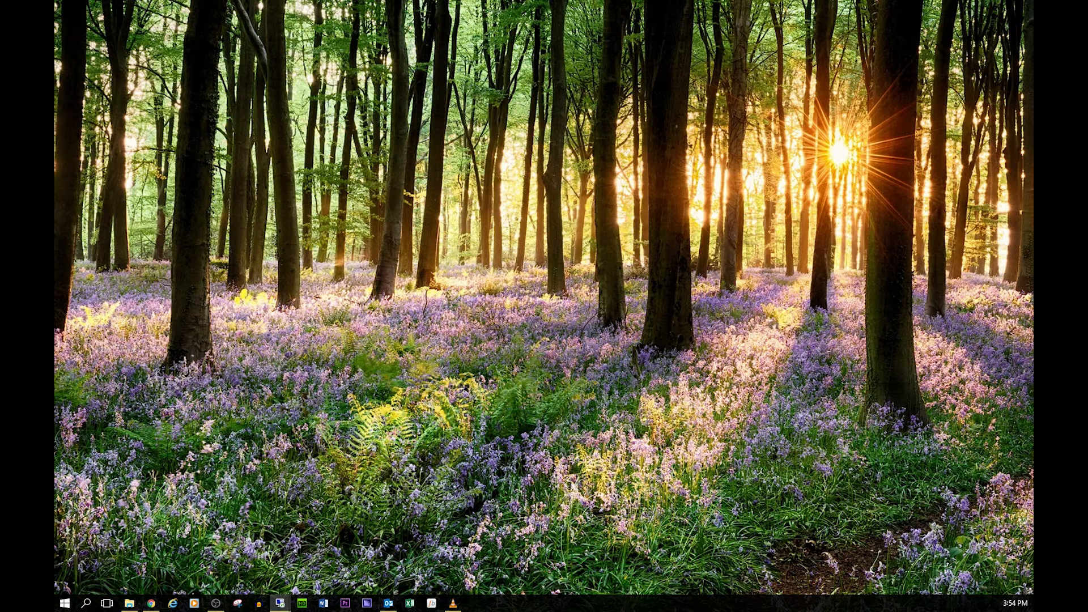
Connect Remote Desktop to mcs-nvr and sign in with the domain account credentials.
left_click(280, 603)
left_click_drag(961, 97, 505, 95)
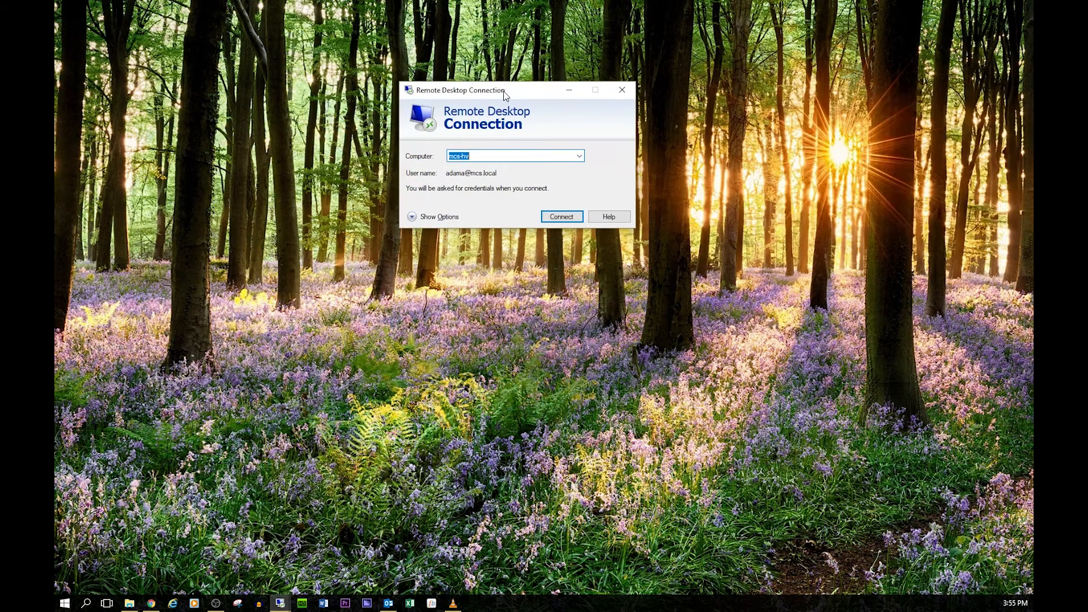
type("mcs-")
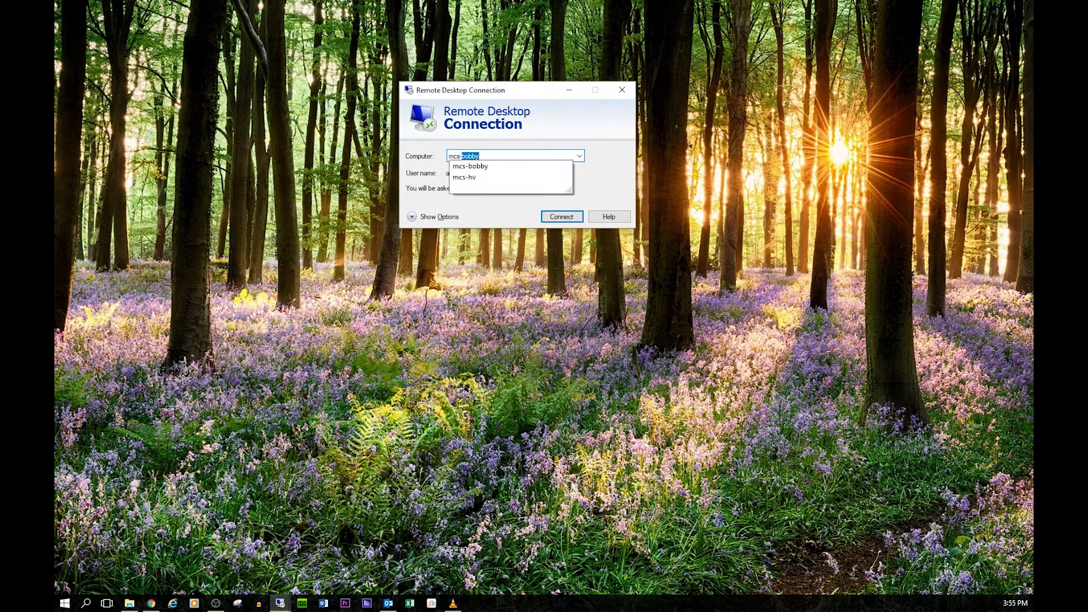
type("nvr")
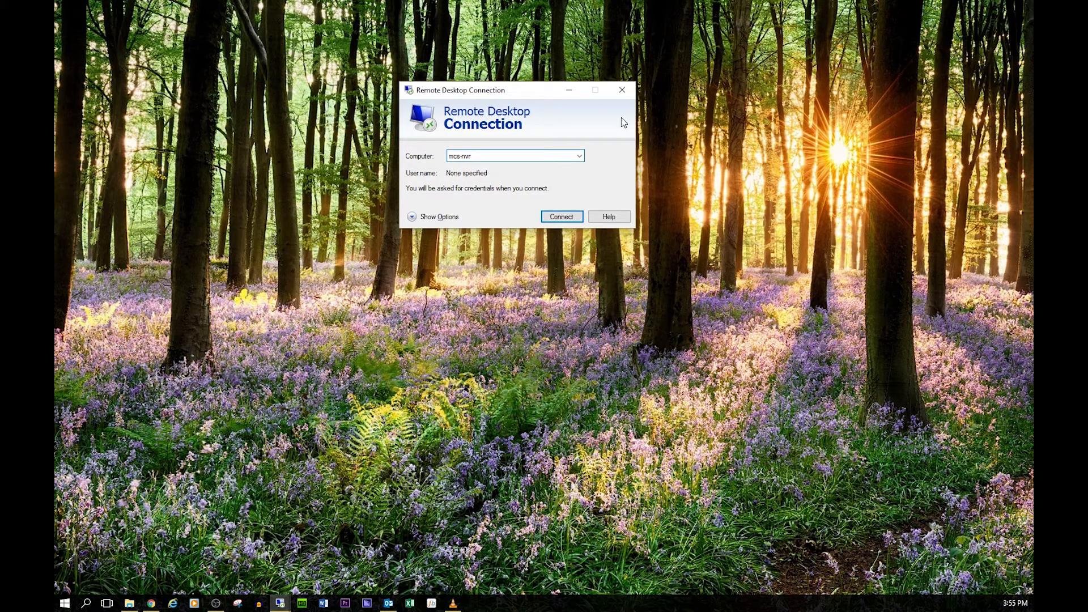
left_click(563, 219)
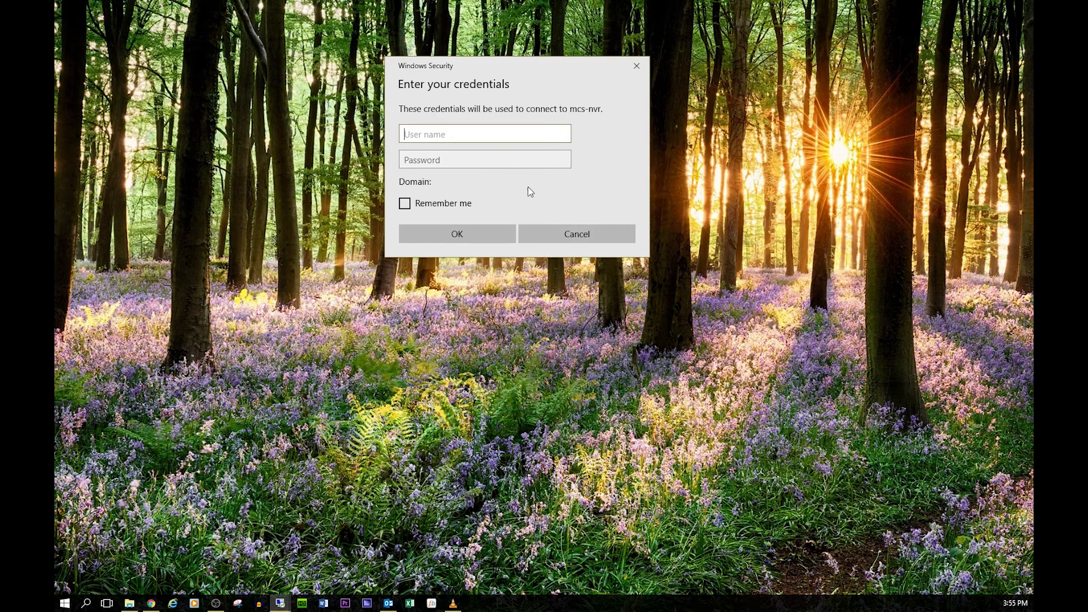
key("Tab")
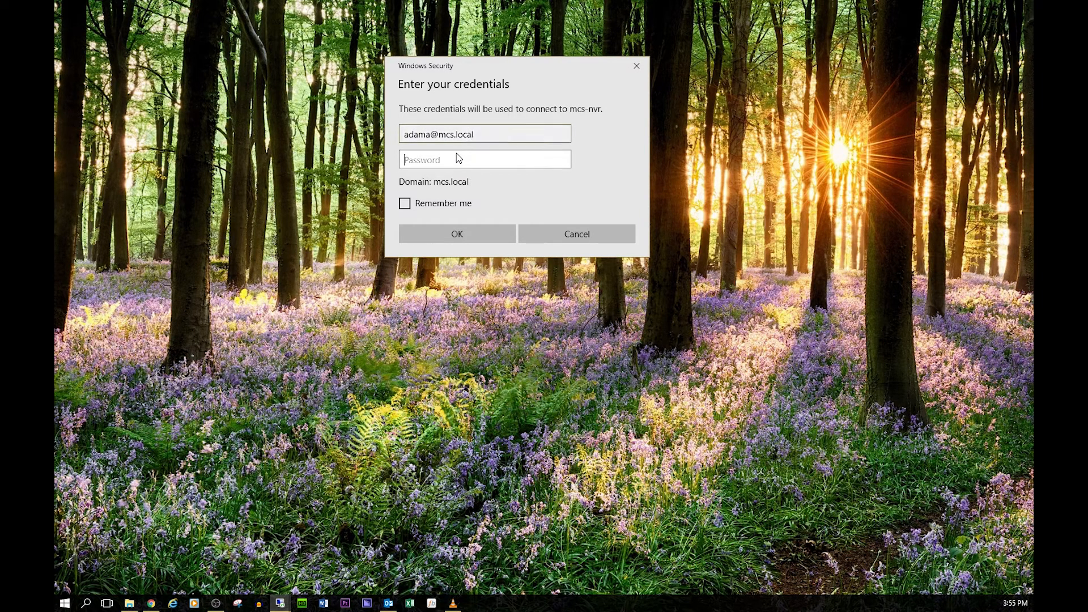
type("••")
left_click(489, 237)
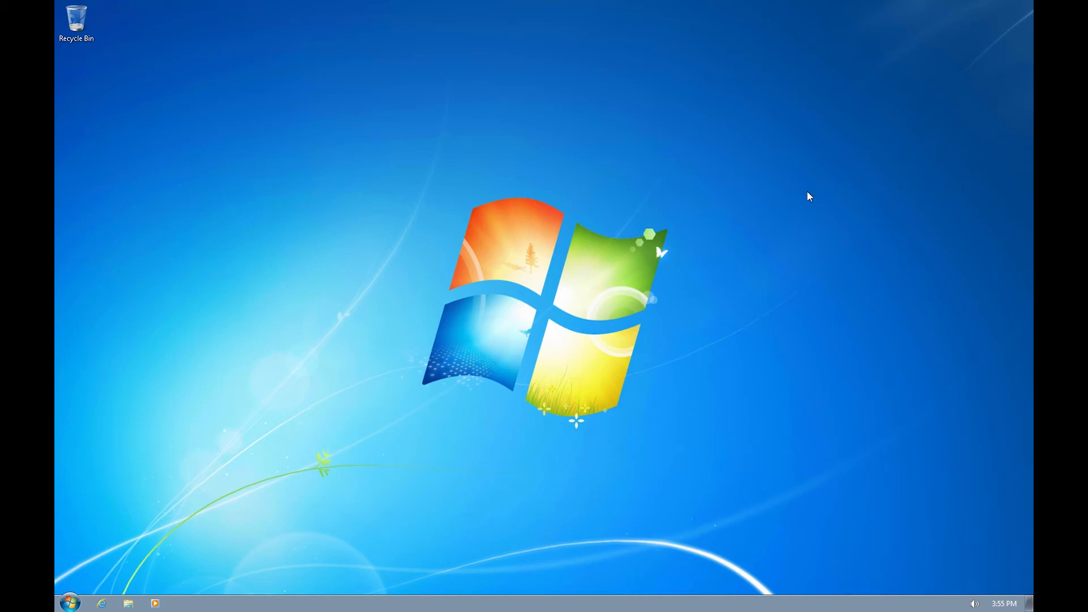
Browse C:\BlueIris's New and Stored folders to check the recorded clips.
left_click(71, 603)
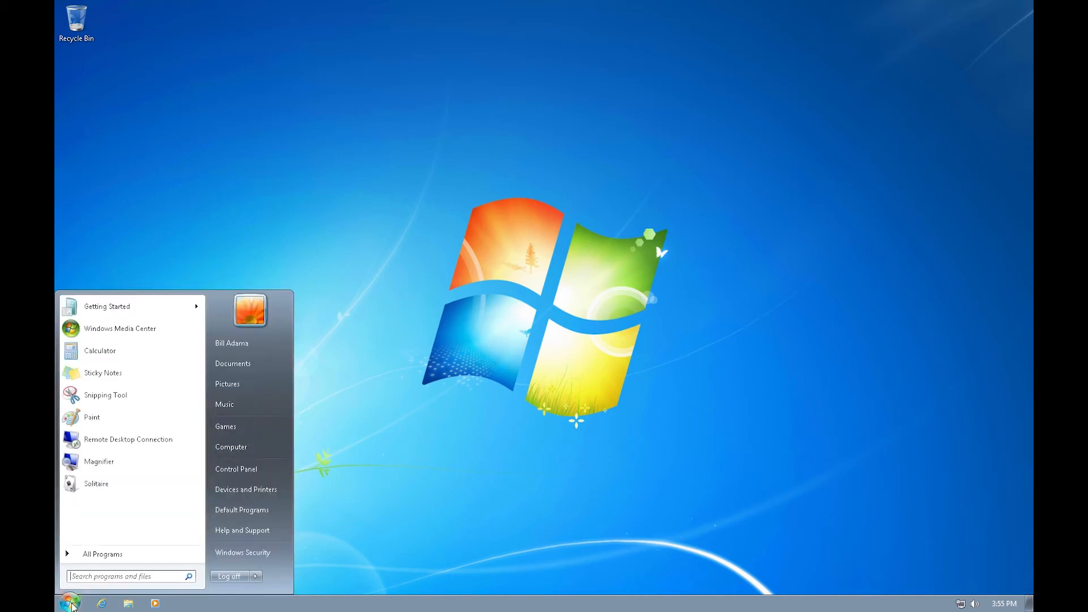
left_click(237, 445)
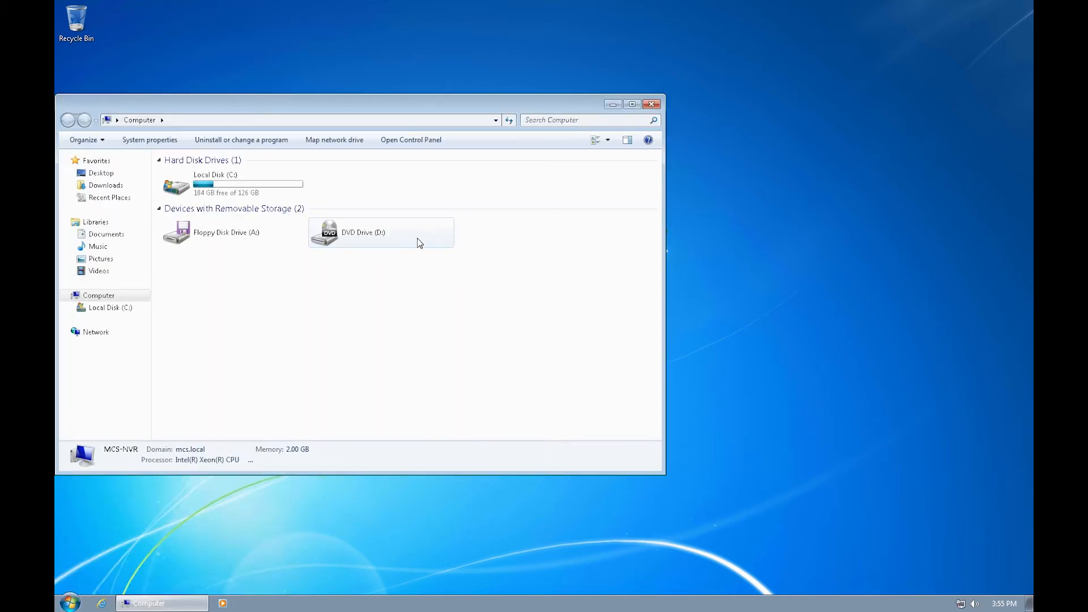
double_click(248, 189)
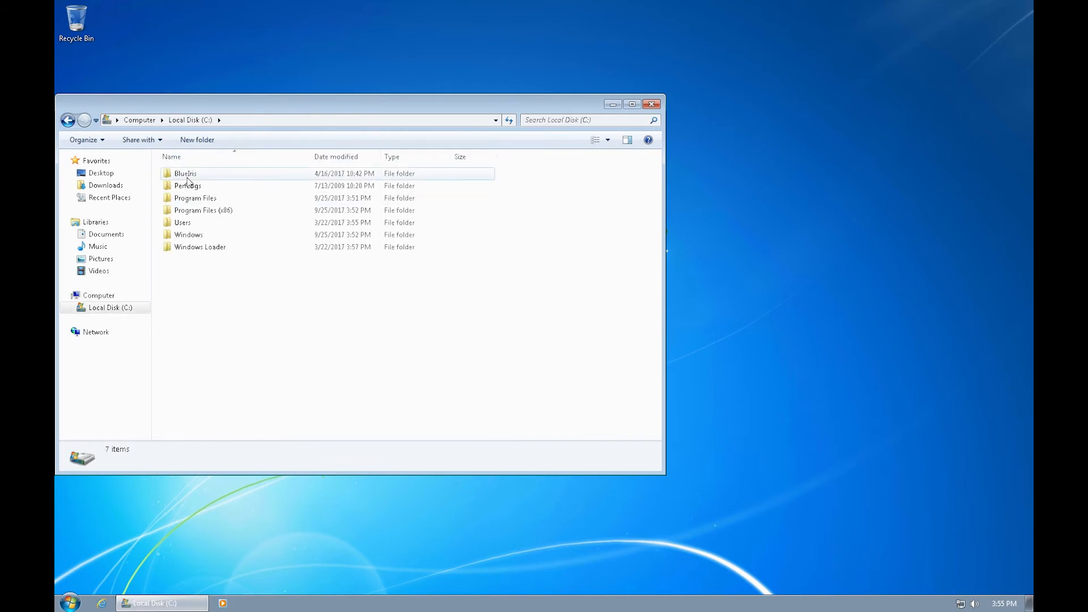
double_click(187, 176)
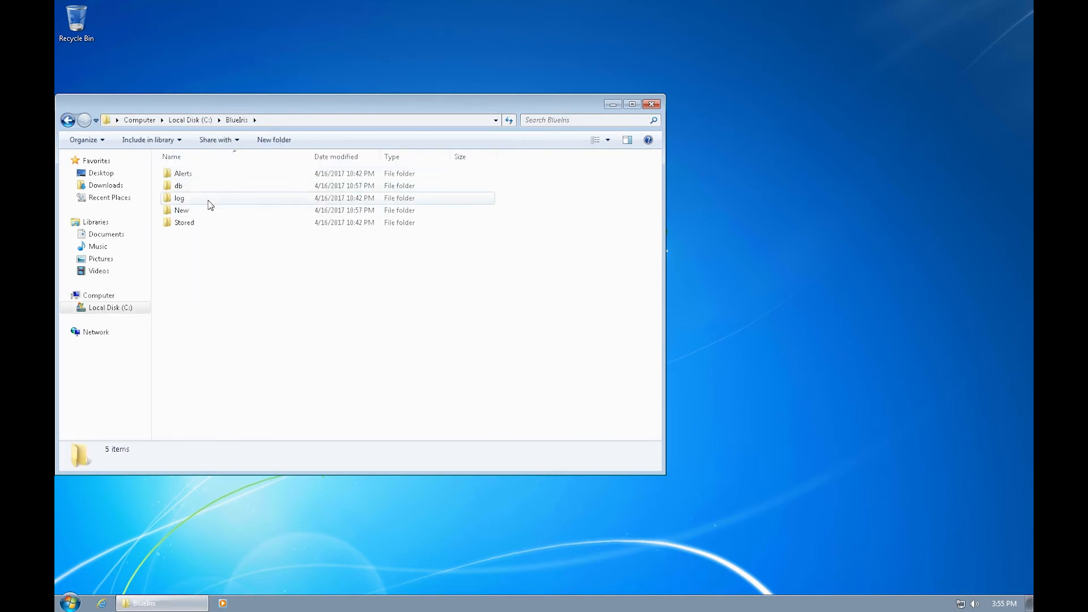
double_click(189, 211)
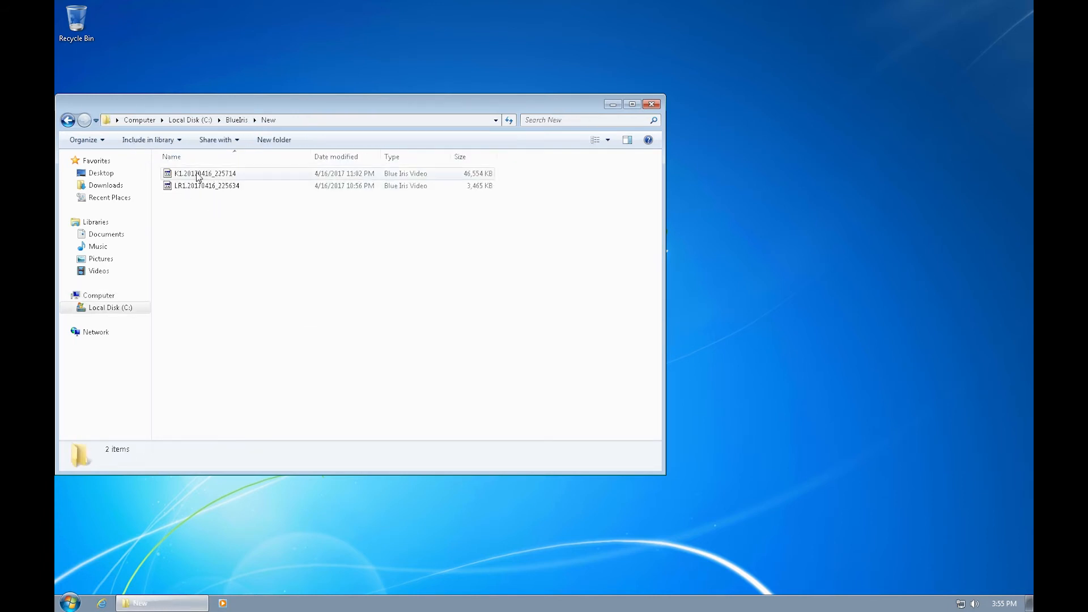
left_click(68, 119)
left_click(192, 224)
double_click(191, 223)
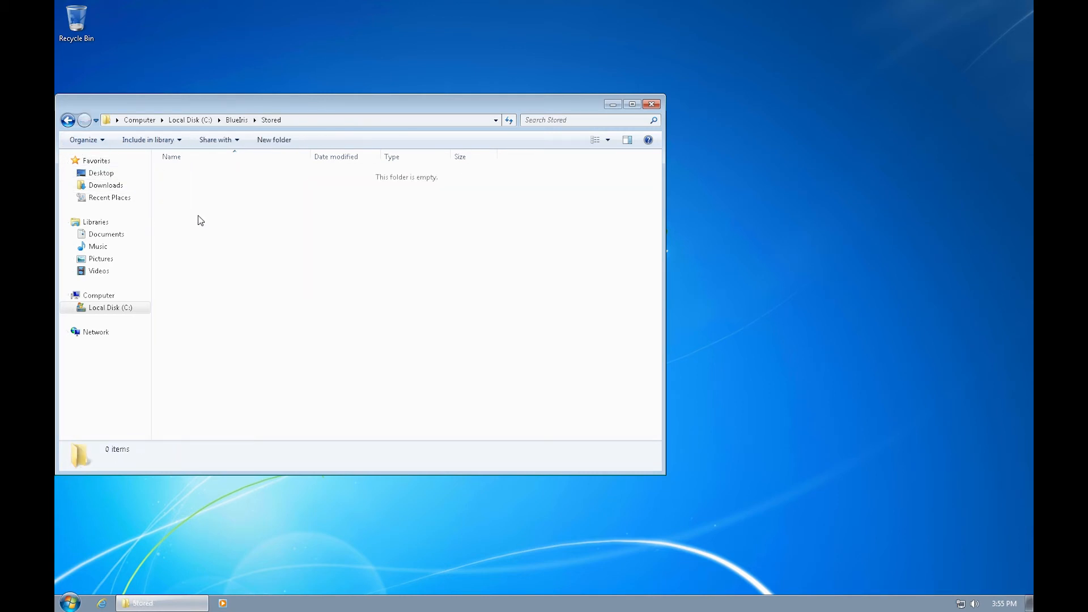
left_click(654, 105)
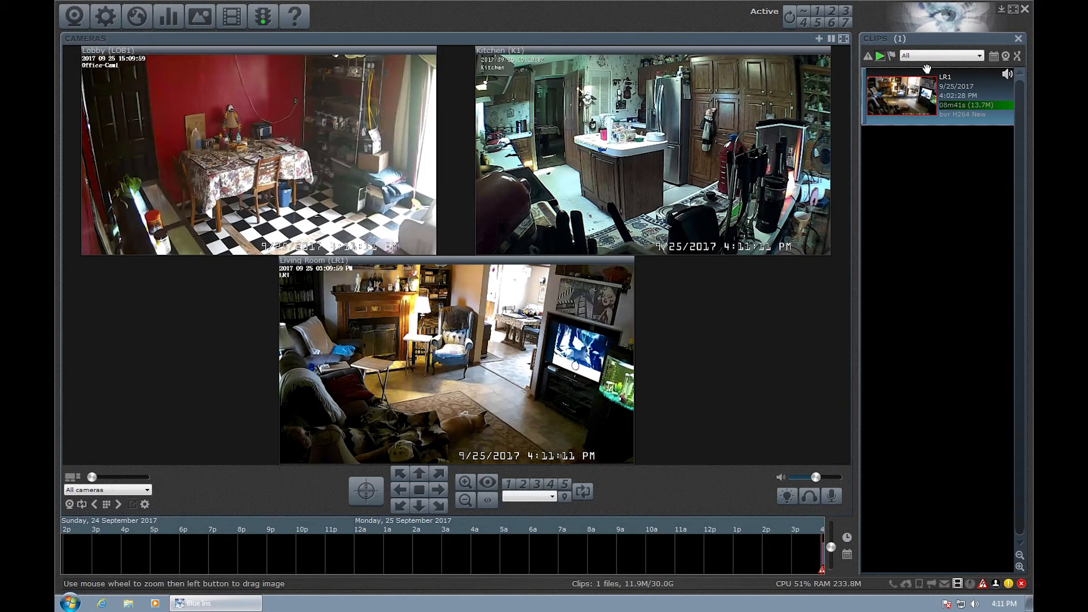
Play the LR1 living room clip, seeking ahead and pausing around 1:40.
double_click(924, 108)
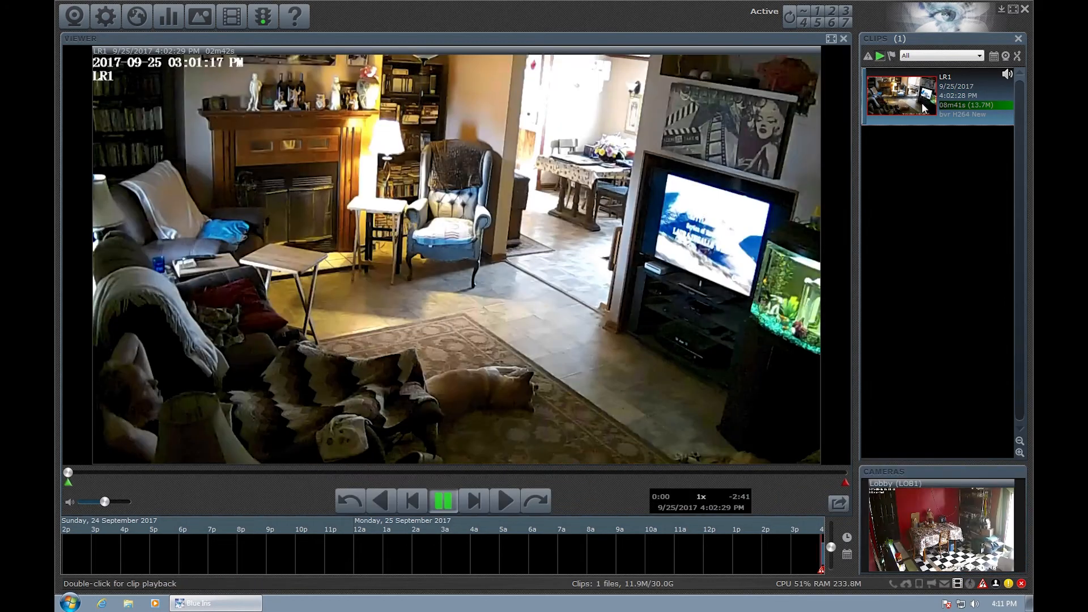
left_click_drag(78, 474, 526, 473)
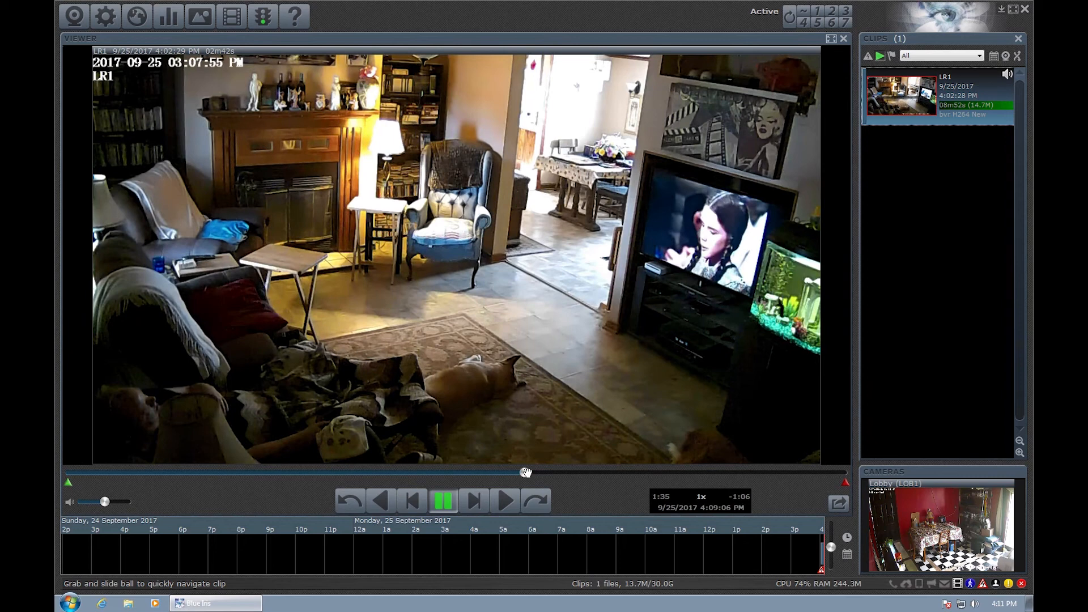
left_click(506, 502)
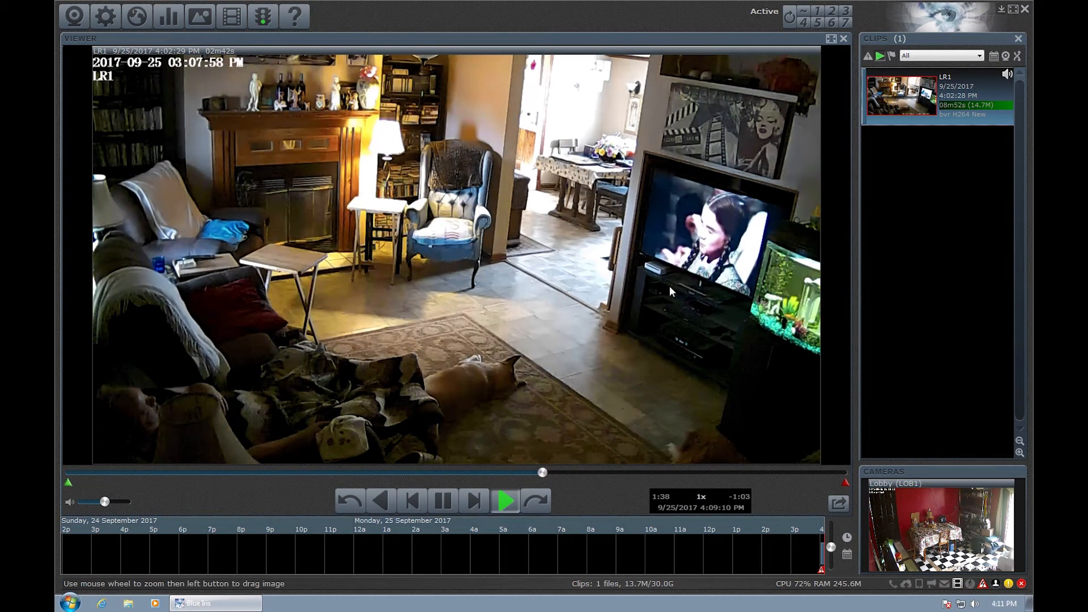
left_click(444, 501)
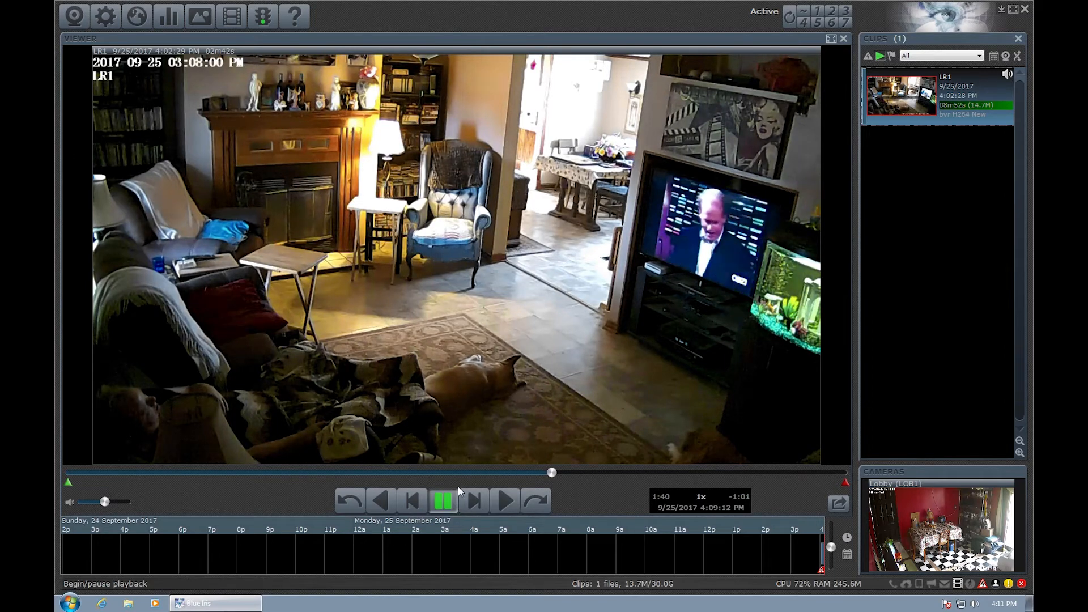
Close the clip viewer and review the Lobby camera's Record and video format settings unchanged.
left_click(844, 38)
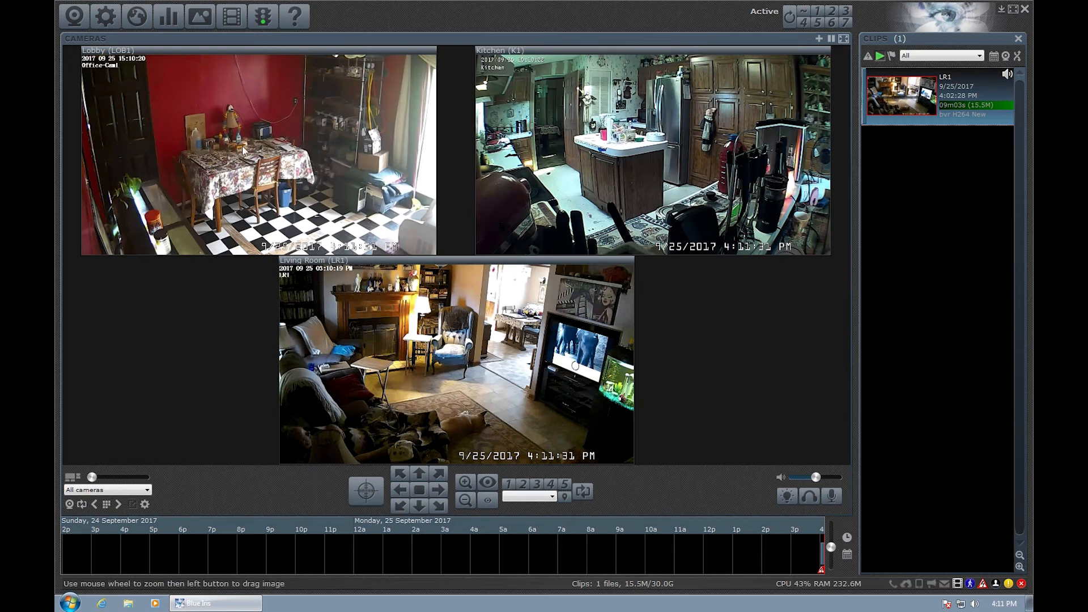
right_click(202, 142)
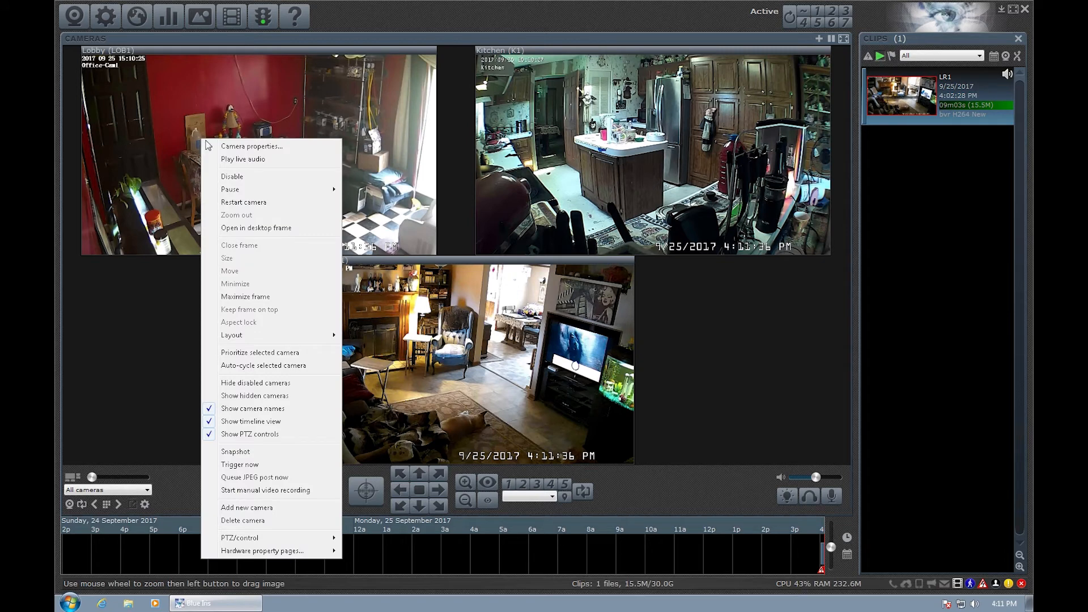
left_click(227, 146)
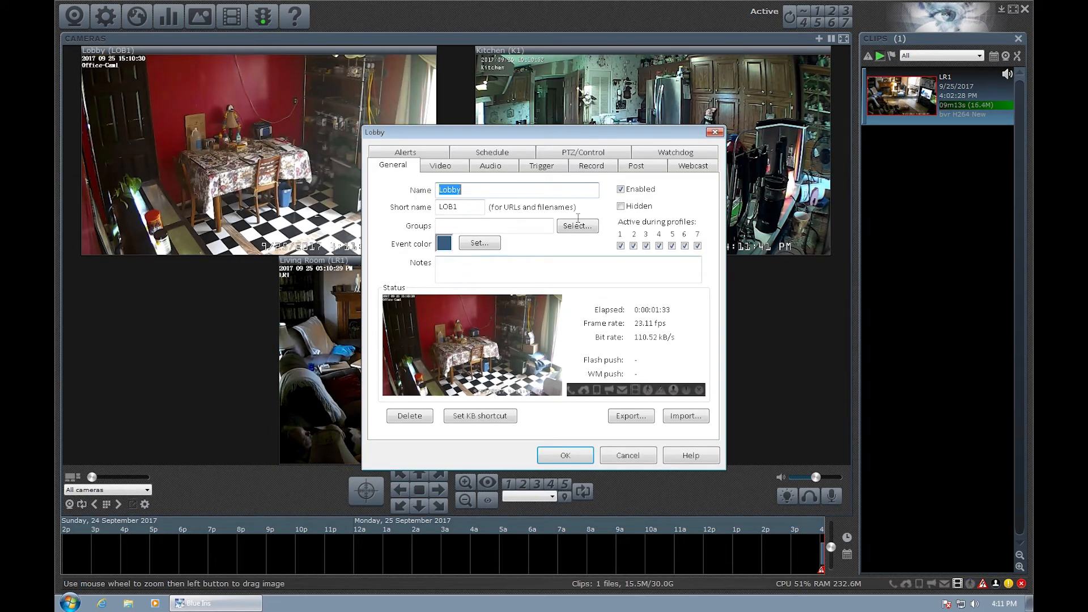
left_click(599, 171)
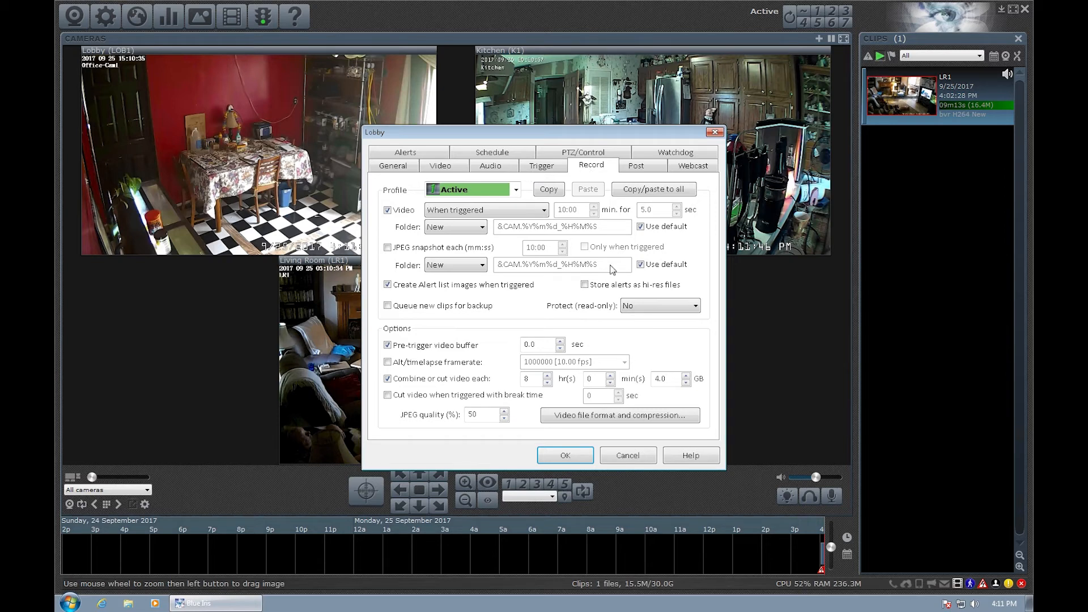
left_click(637, 416)
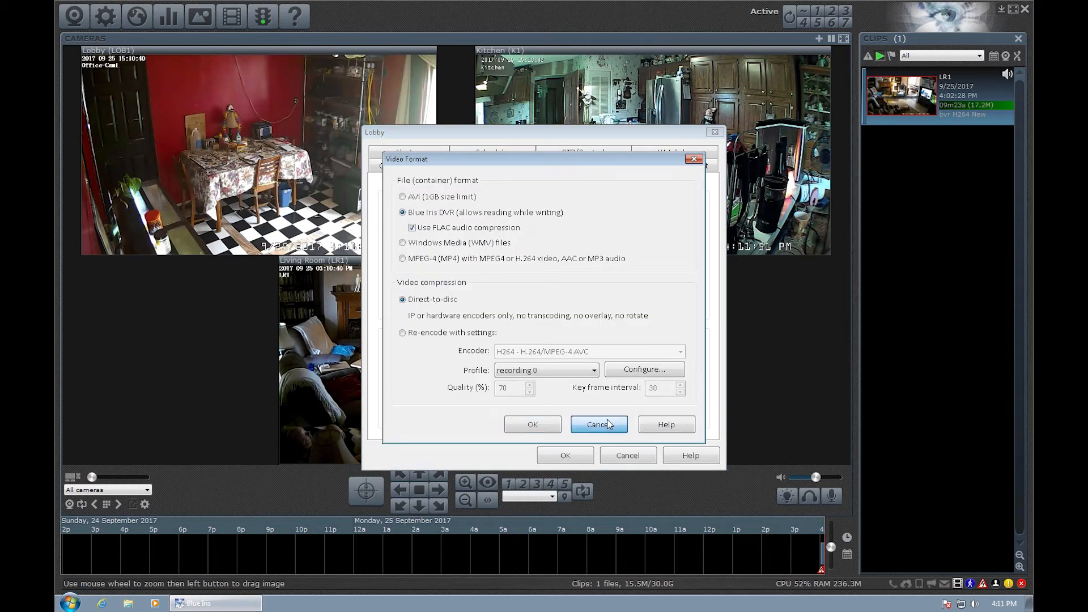
left_click(599, 425)
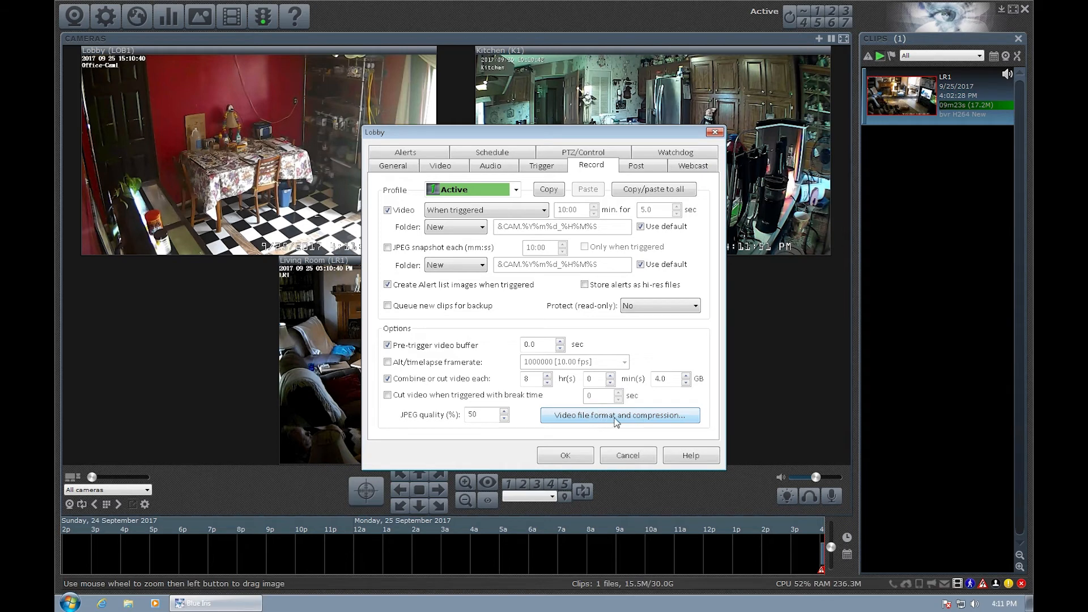
left_click(618, 420)
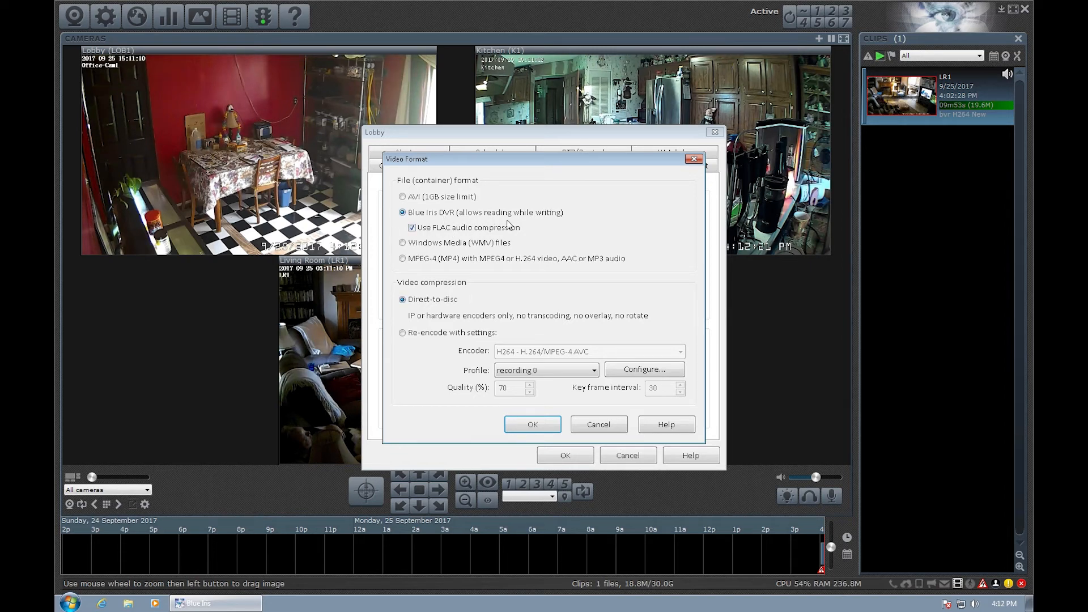
left_click(597, 426)
left_click(628, 457)
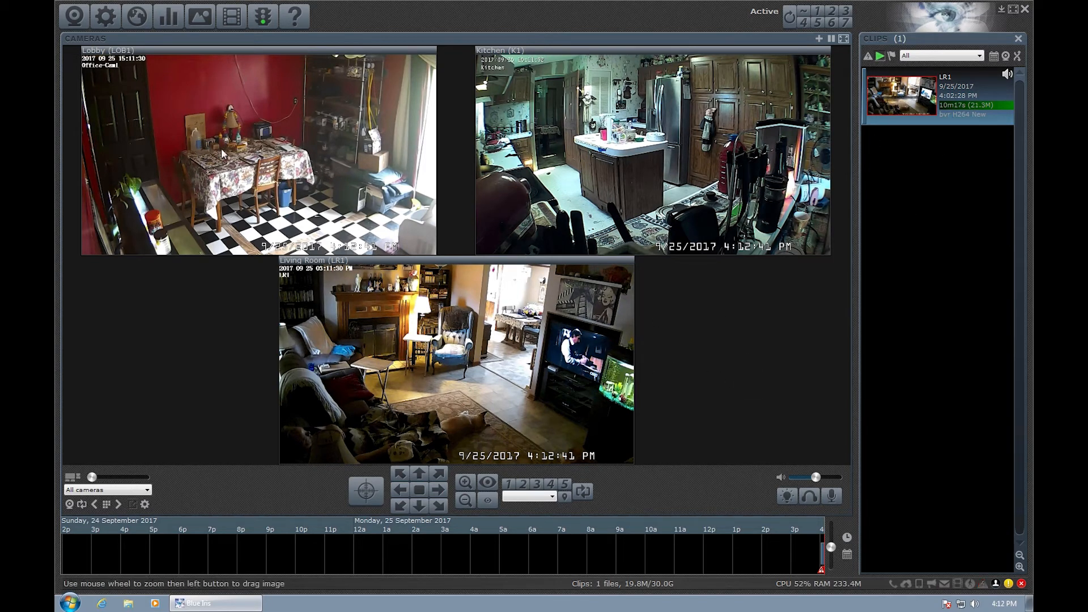
Lower the Lobby camera's motion minimum object size to 152 and fire a test trigger.
right_click(267, 161)
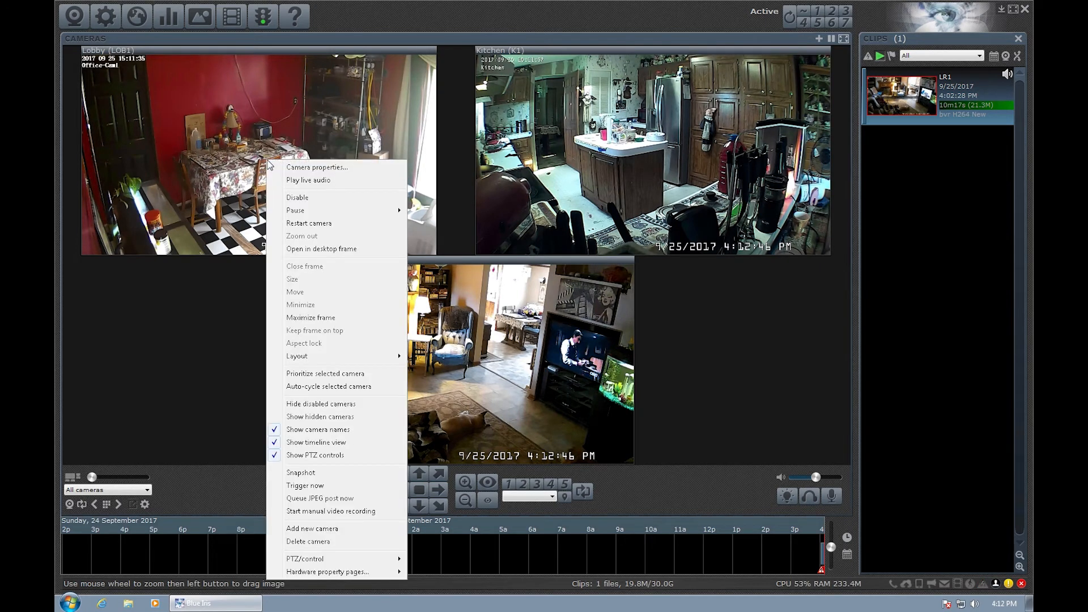
left_click(306, 168)
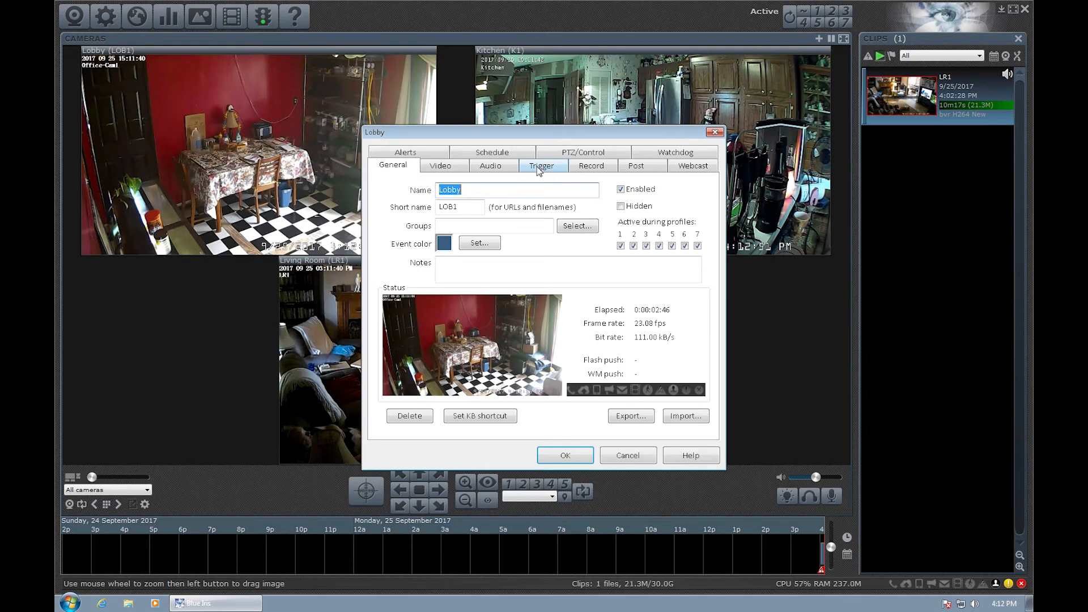
left_click(438, 169)
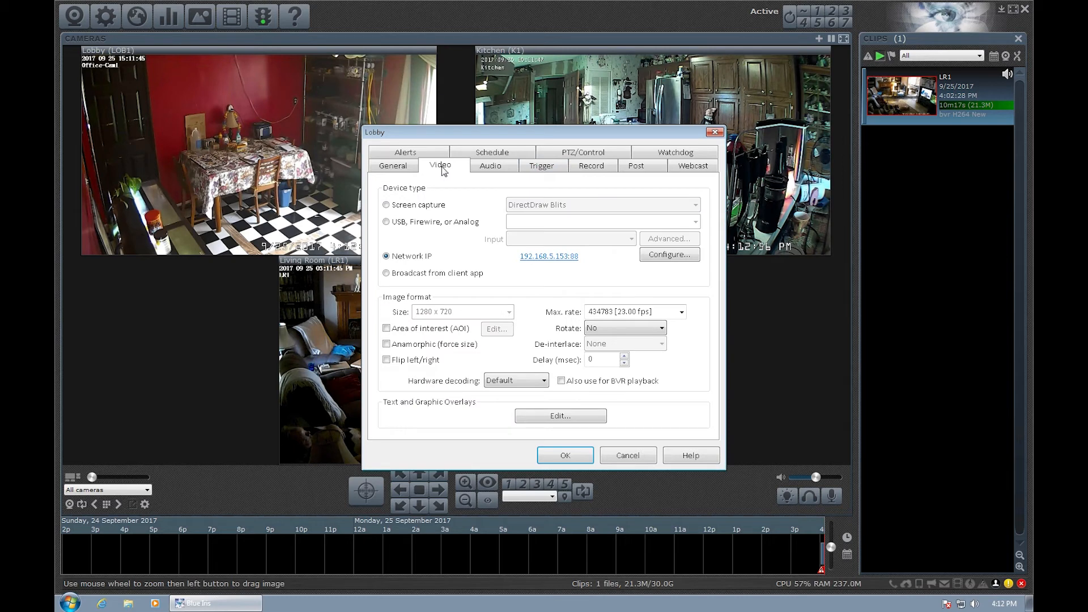
left_click(544, 168)
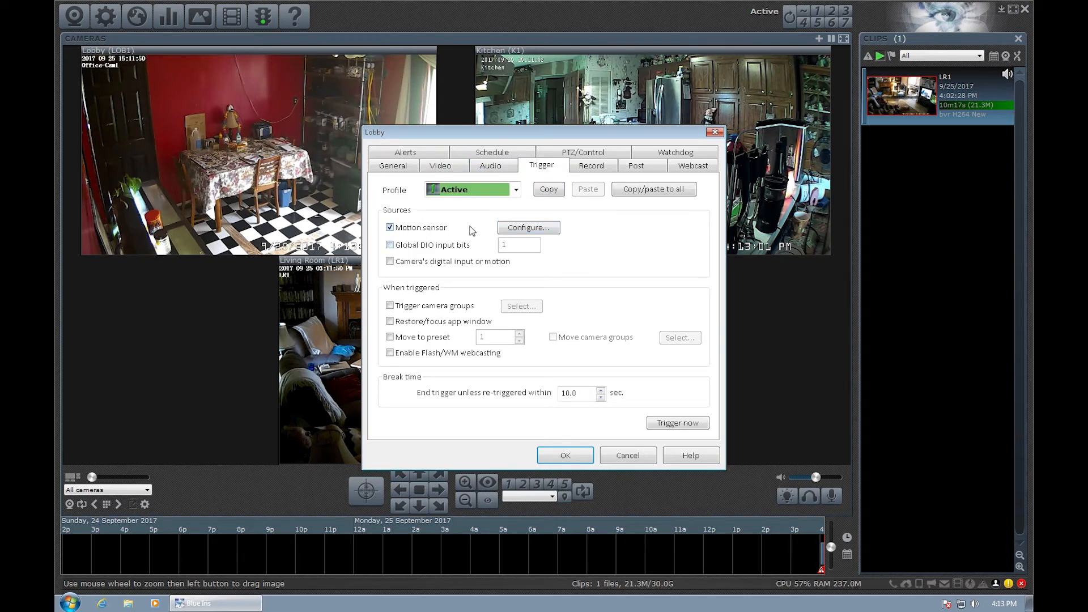
left_click(524, 230)
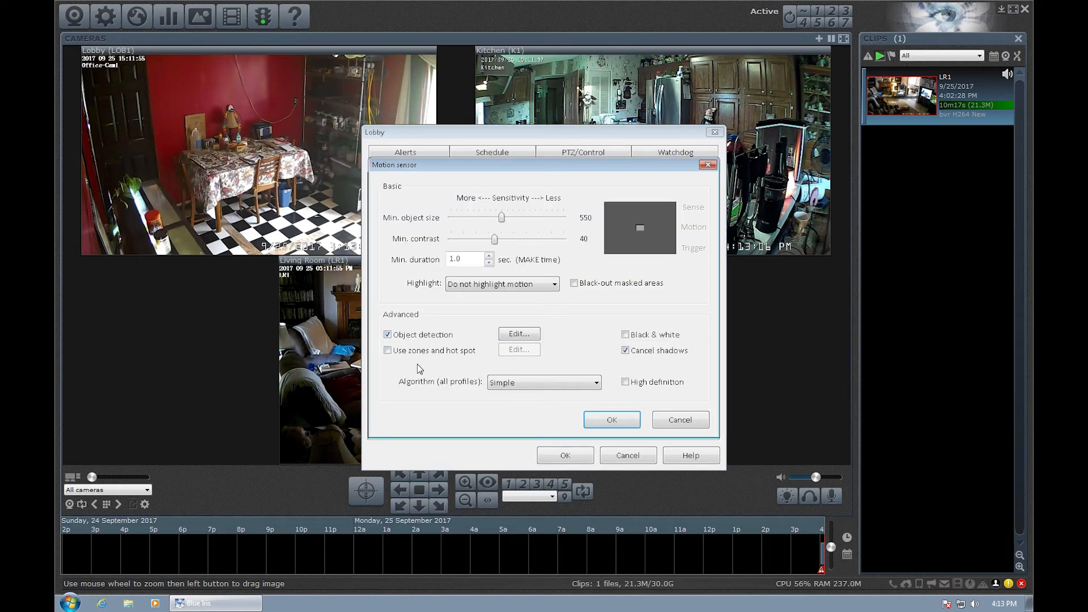
left_click(520, 333)
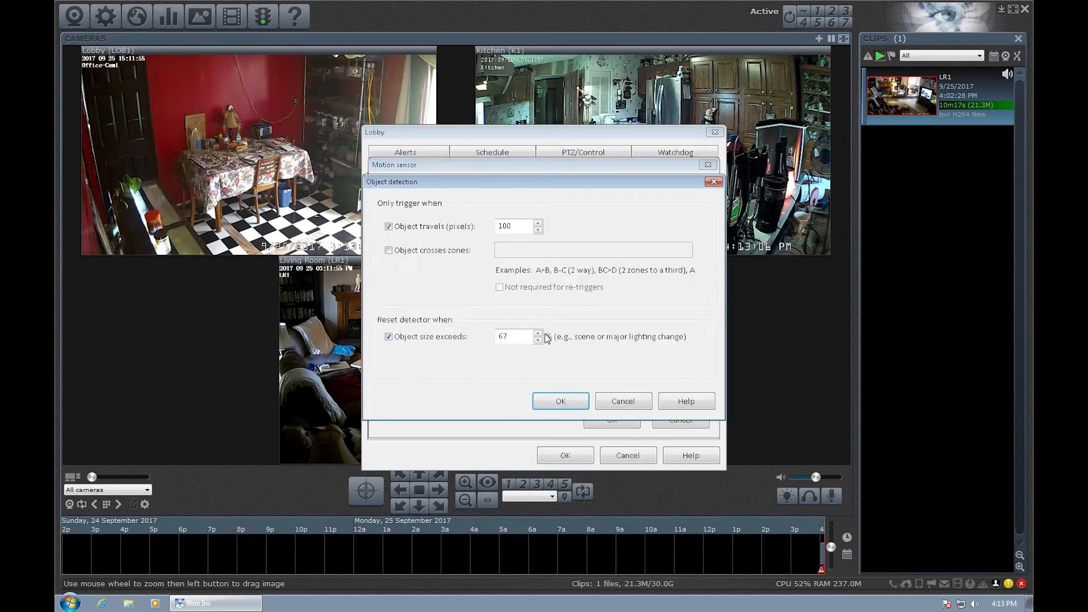
left_click(628, 403)
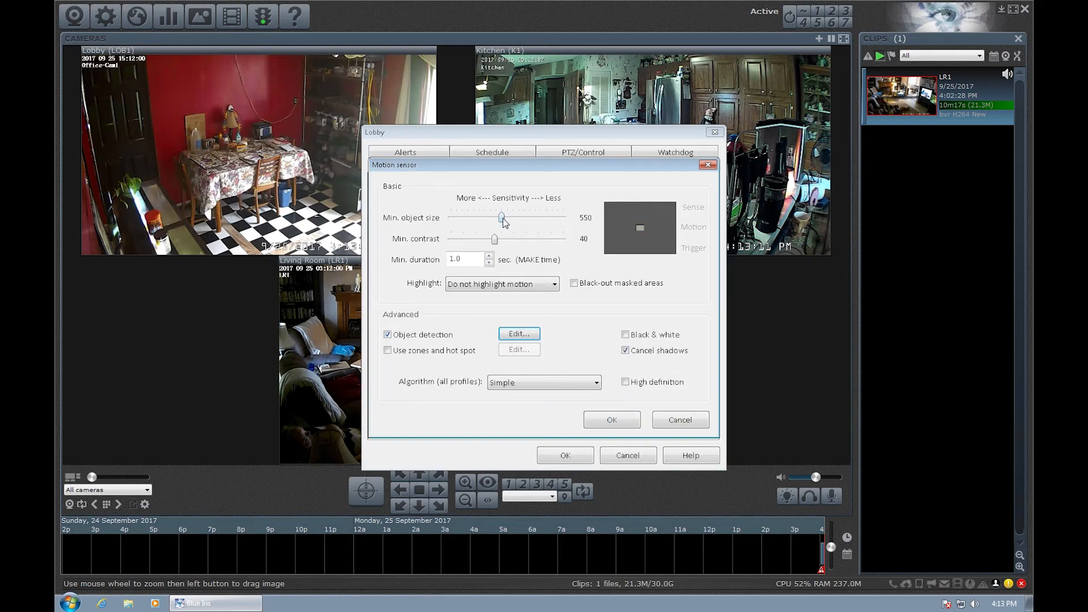
left_click_drag(504, 221, 458, 218)
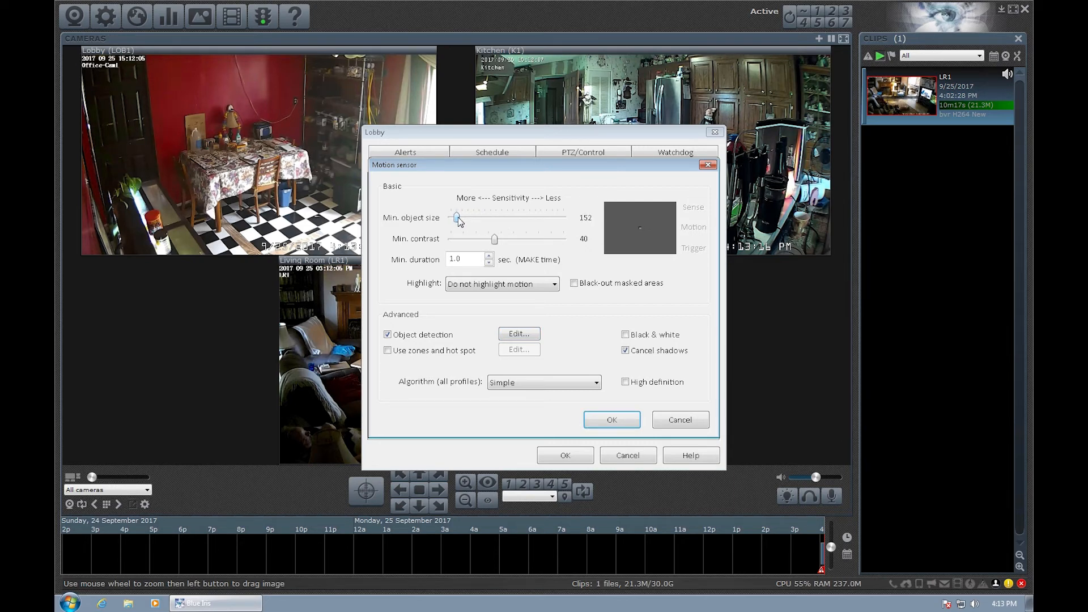
left_click(620, 421)
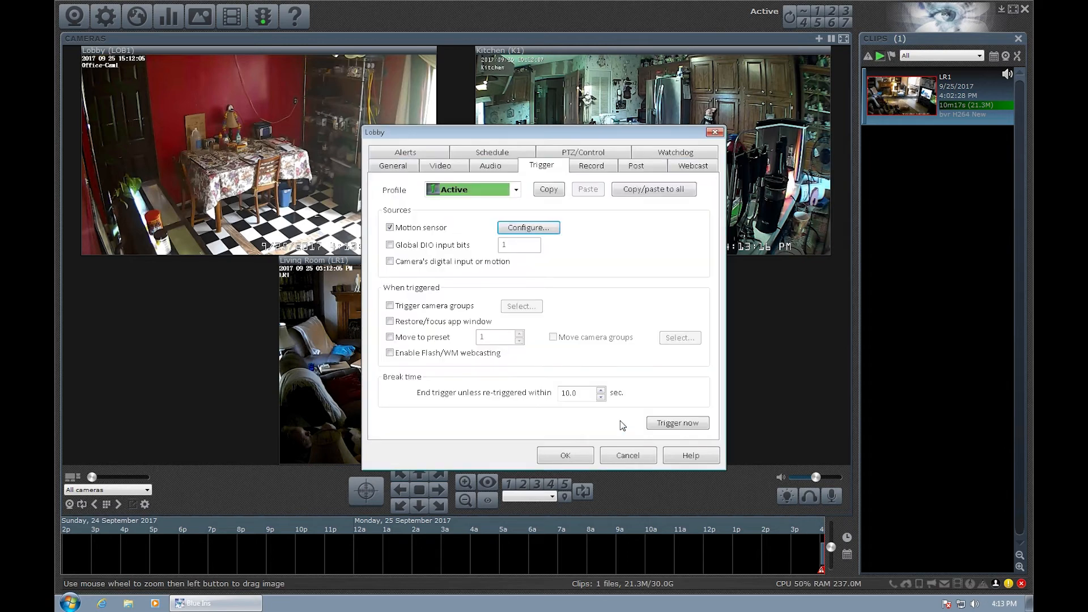
left_click(675, 425)
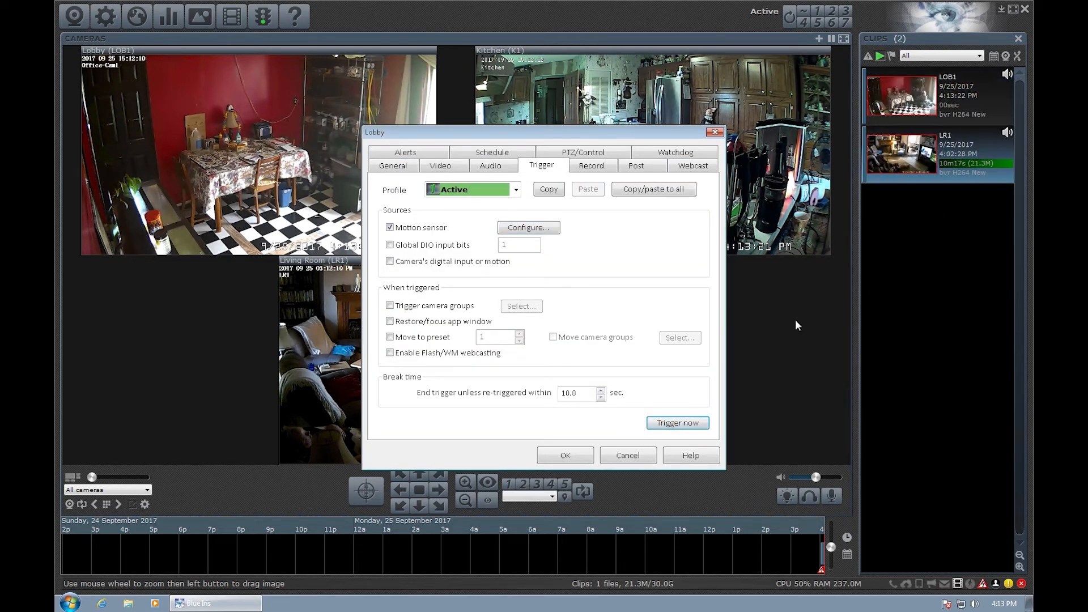
Review the Lobby recording and audio settings, then save the camera.
left_click(604, 166)
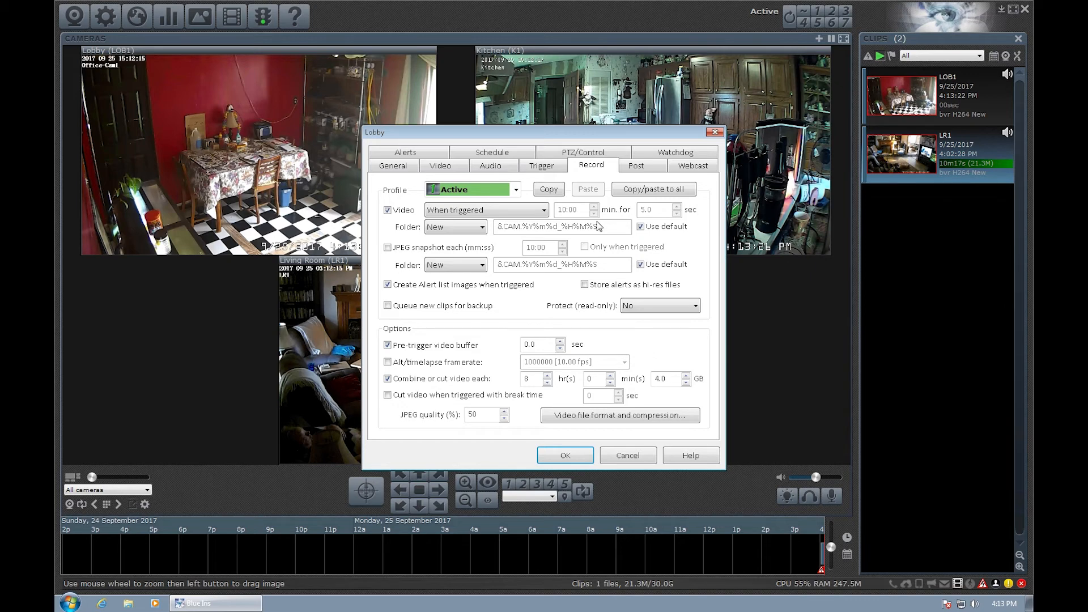
left_click(491, 165)
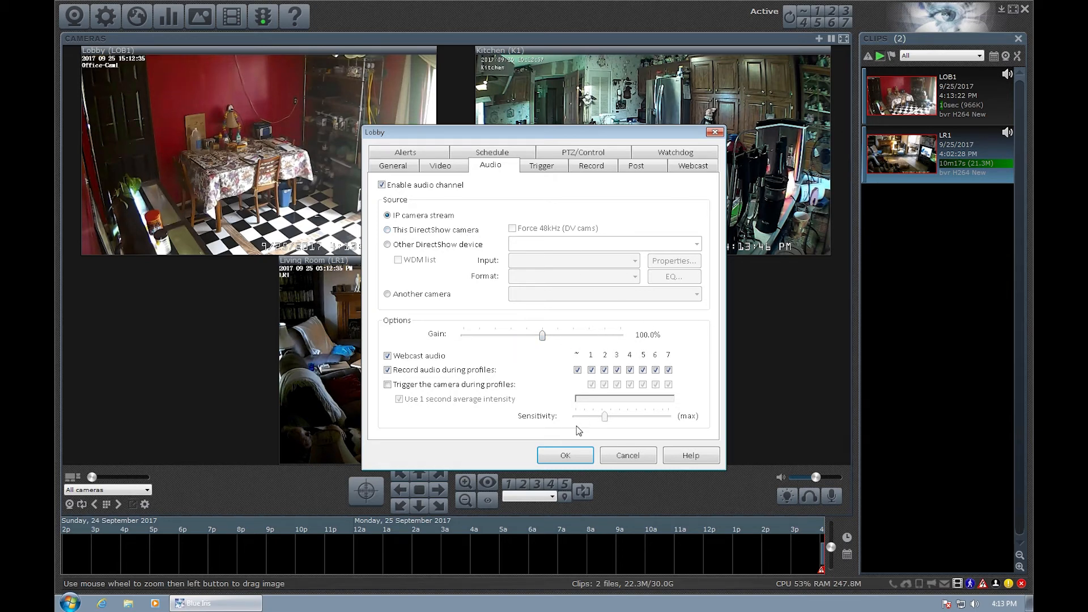
left_click(567, 456)
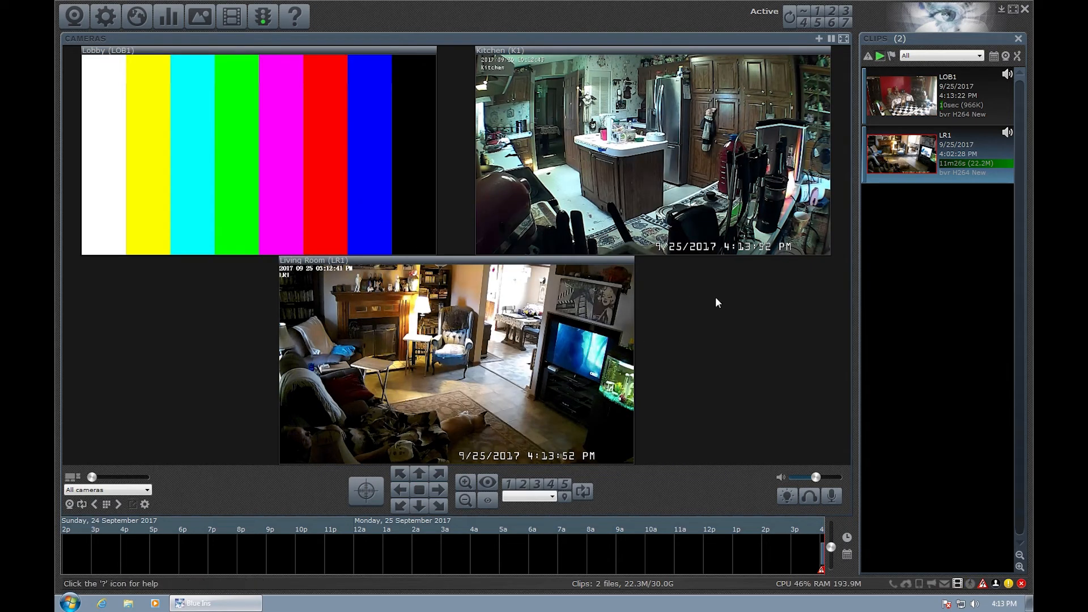
double_click(931, 98)
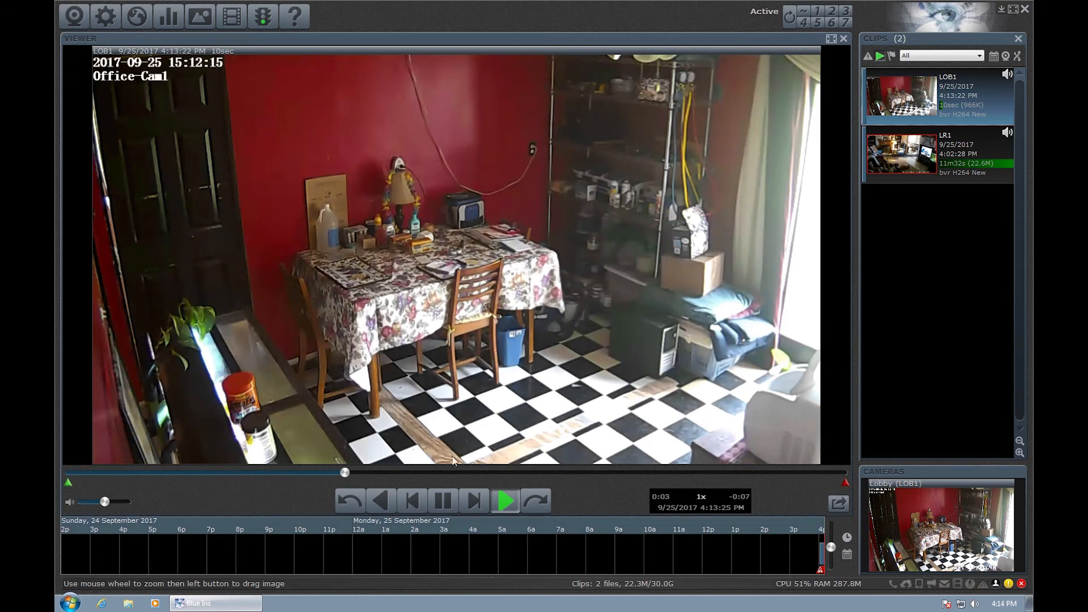
left_click(448, 490)
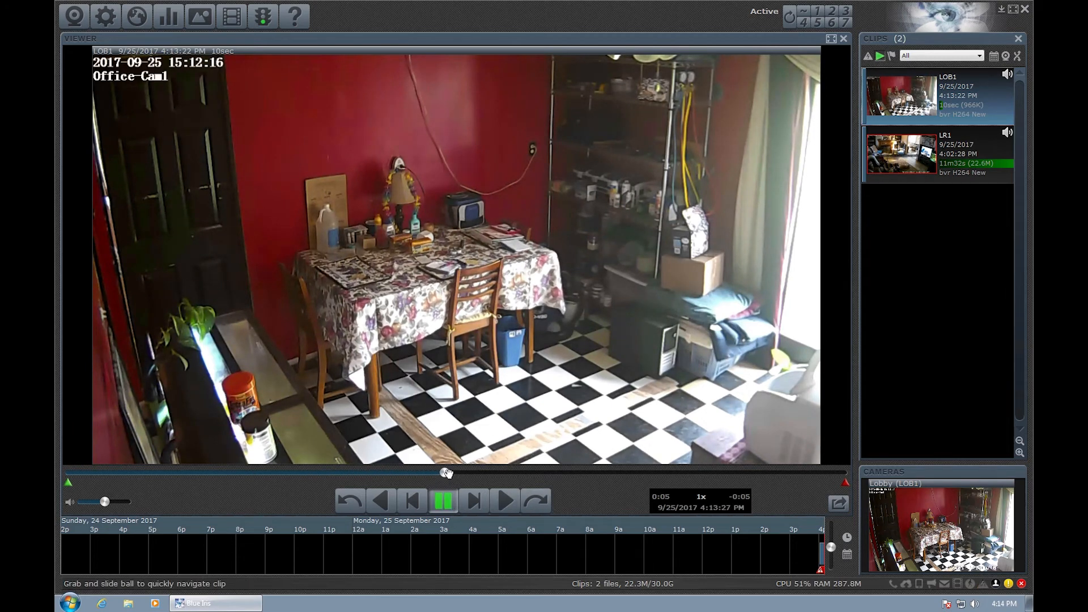
left_click_drag(445, 475, 310, 472)
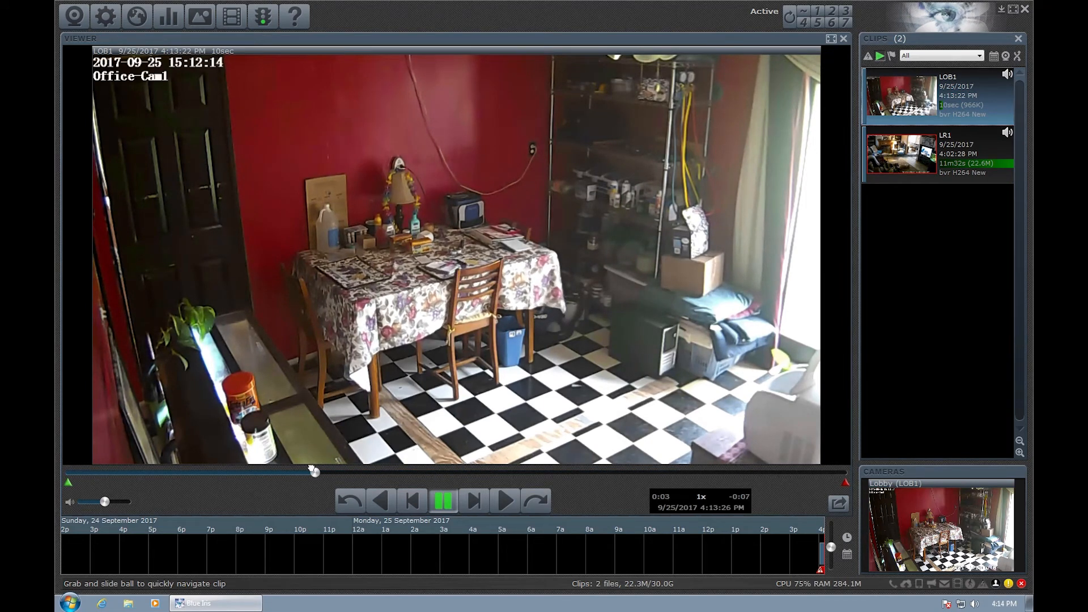
left_click(844, 39)
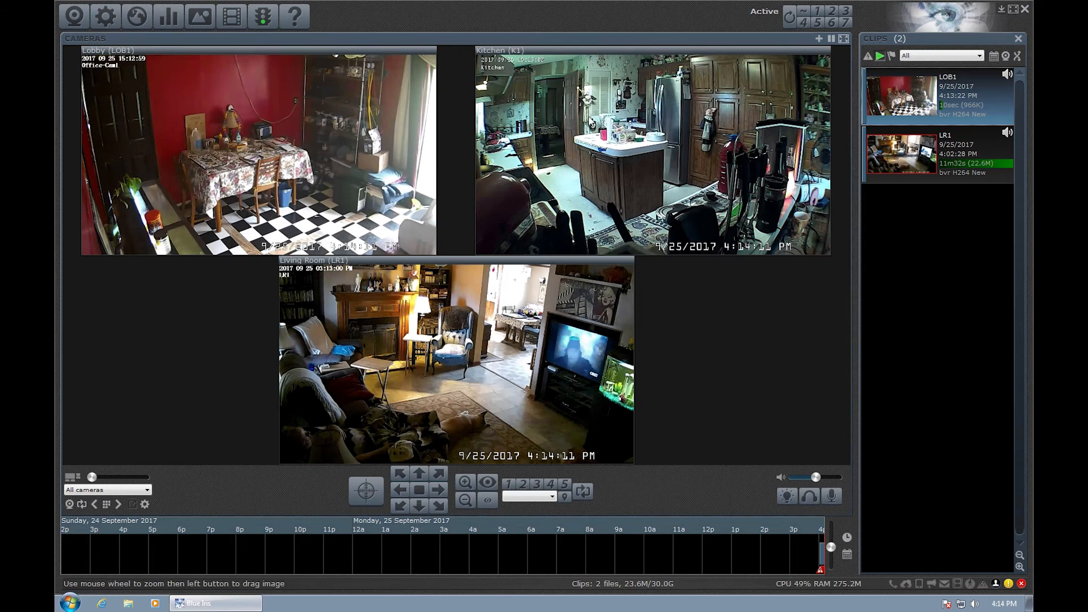
Lower the Kitchen motion minimum object size to 152, test-trigger a K1 clip and save.
right_click(586, 136)
left_click(568, 105)
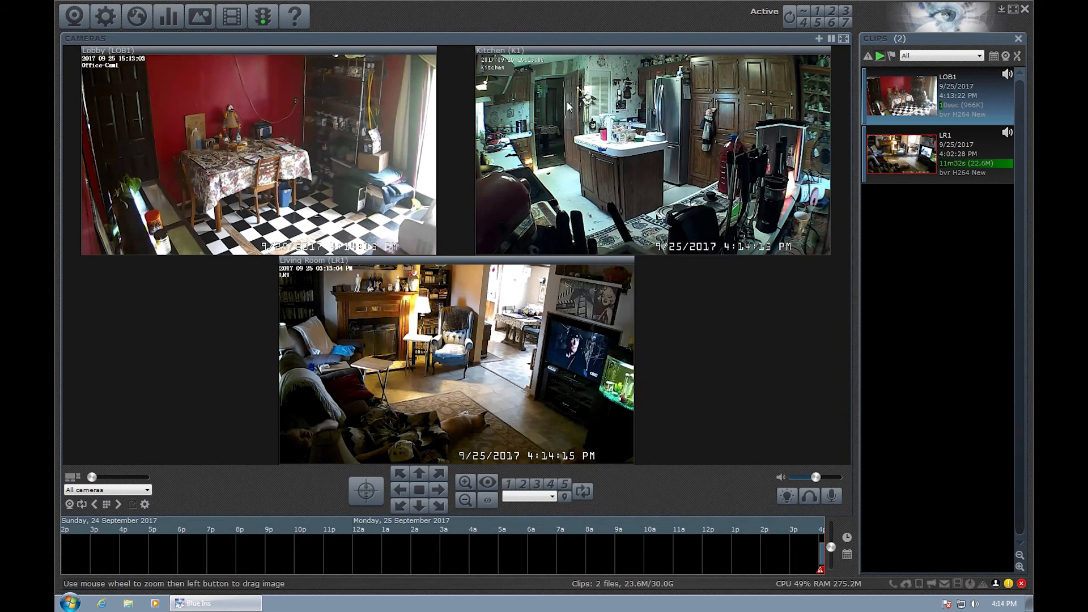
right_click(569, 102)
left_click(601, 107)
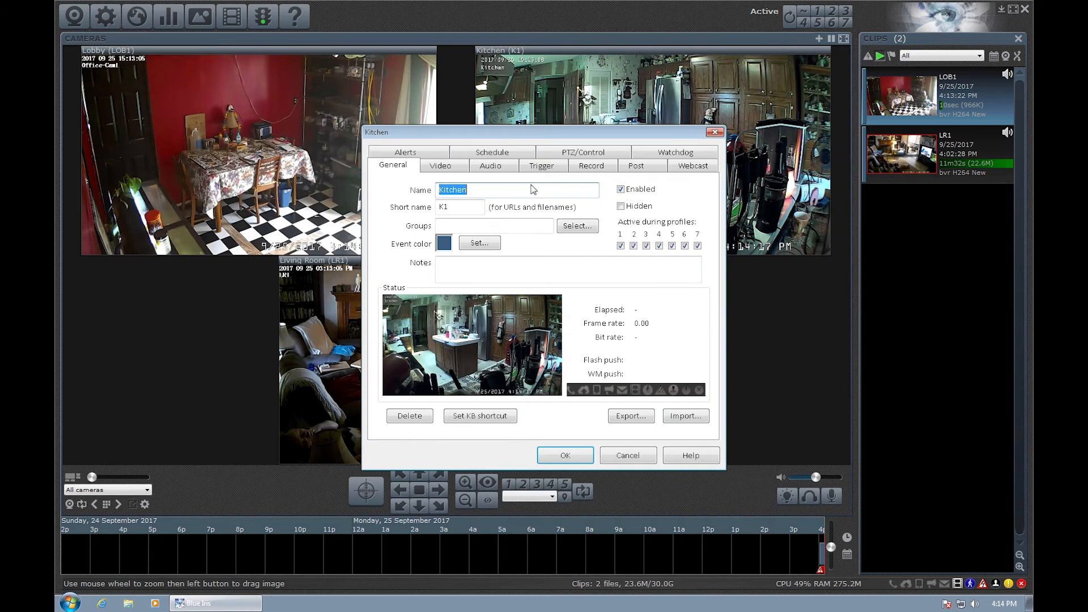
left_click(548, 168)
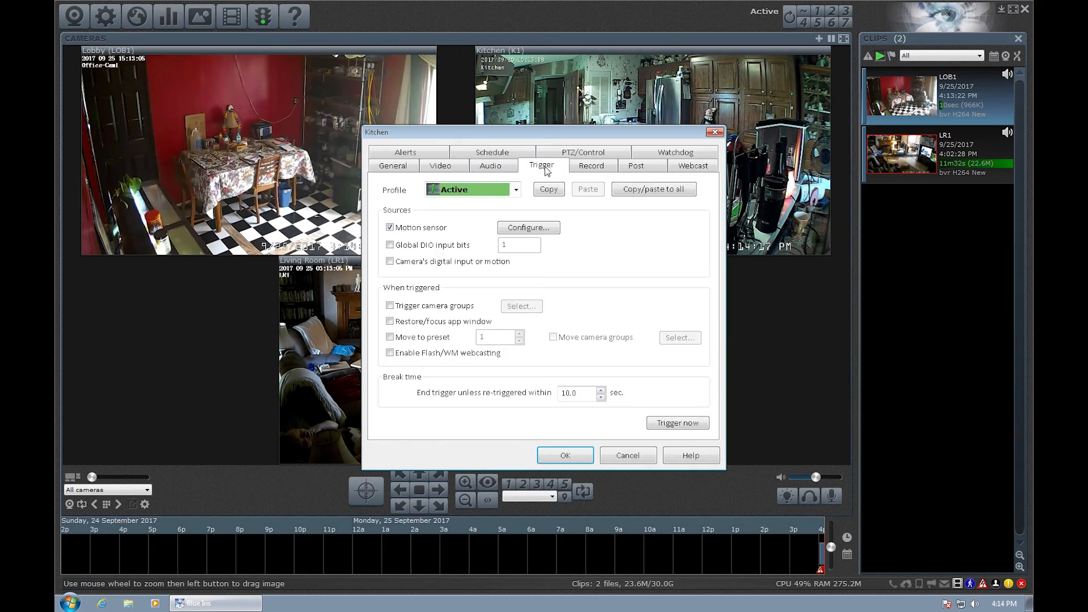
left_click(539, 232)
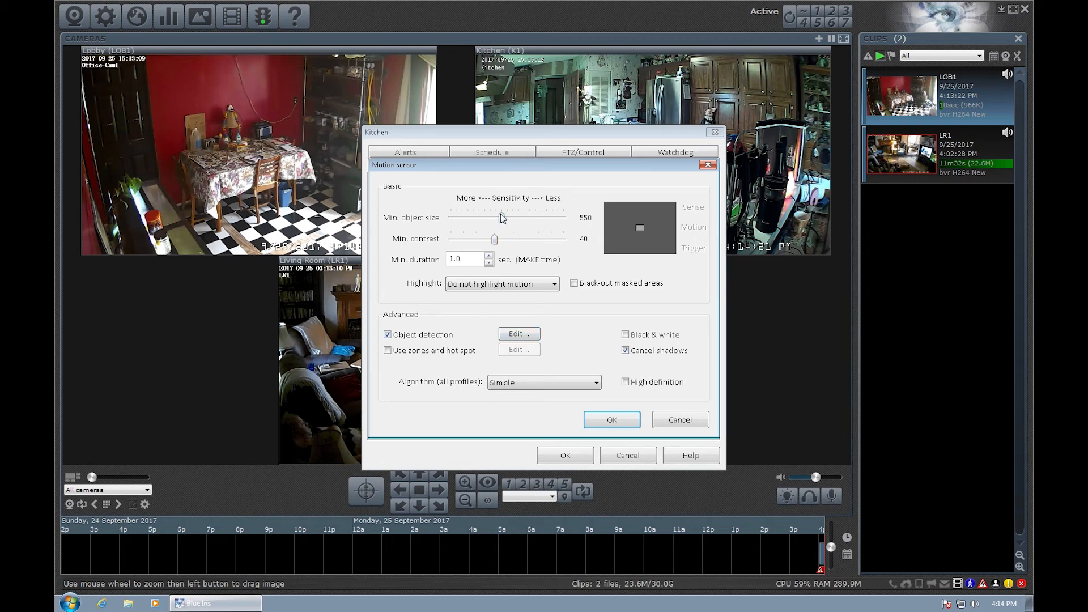
left_click_drag(502, 223, 459, 222)
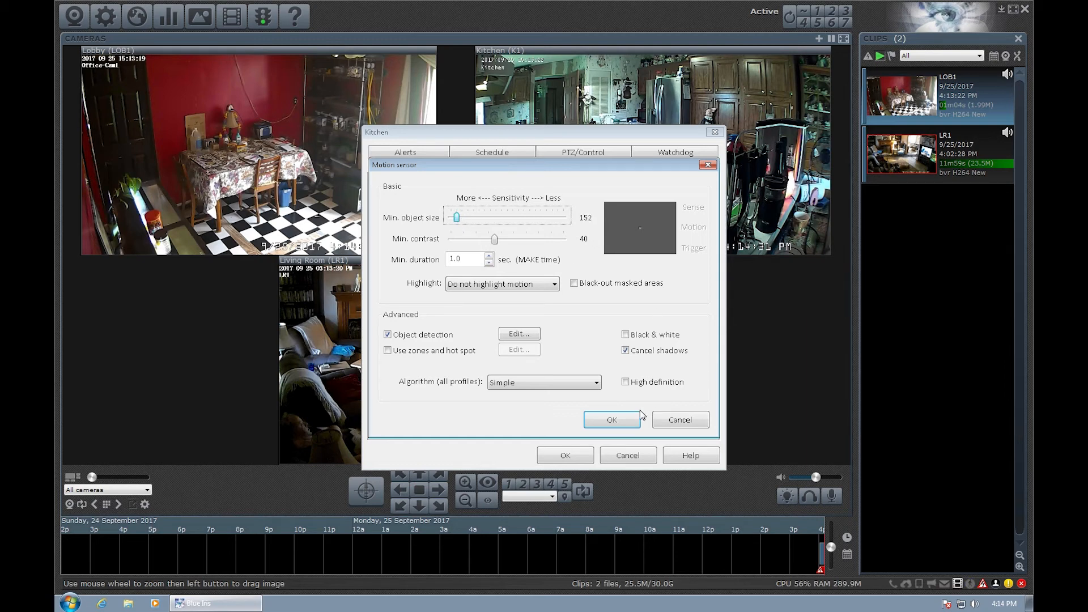
left_click(623, 417)
left_click(673, 427)
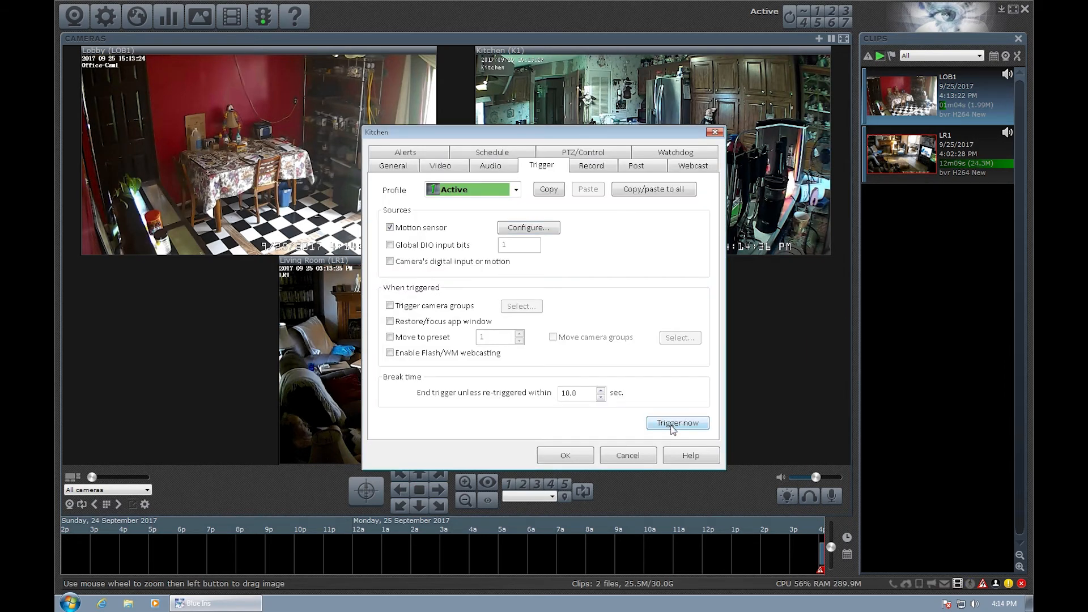
left_click(563, 456)
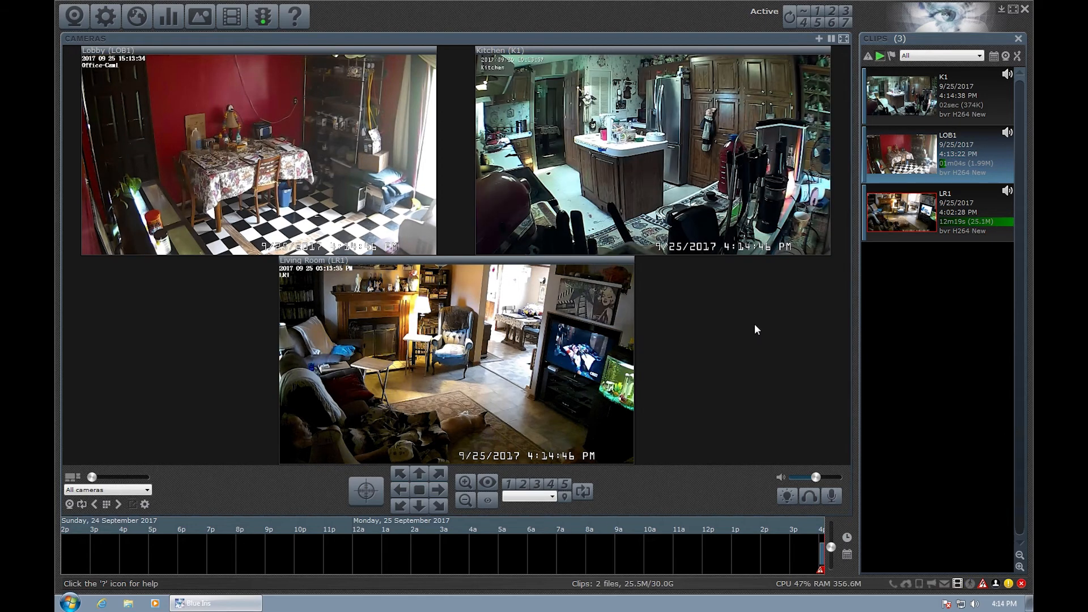
double_click(942, 90)
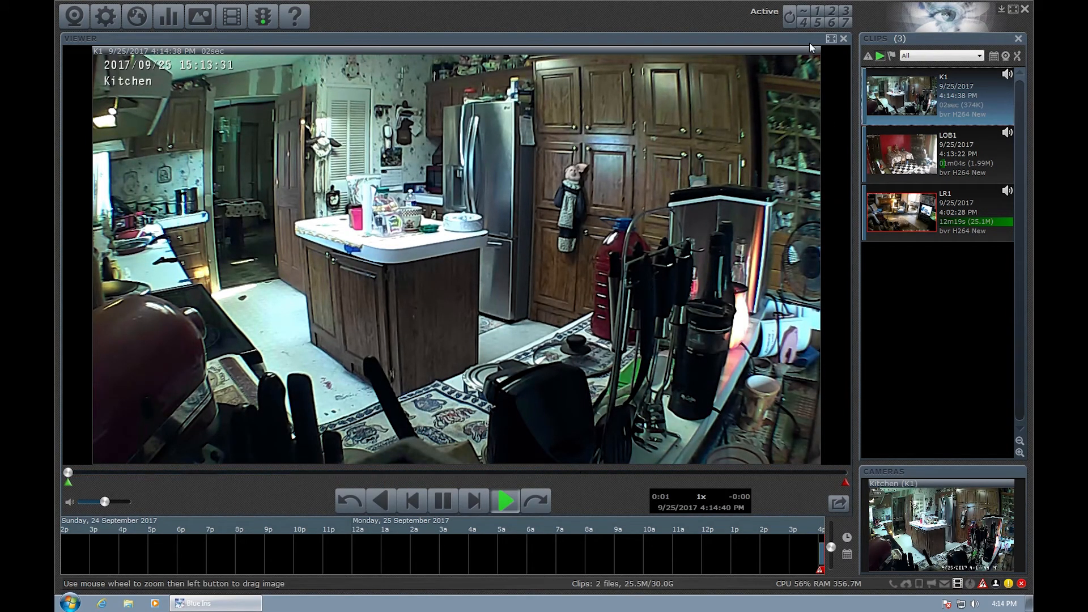
left_click(844, 38)
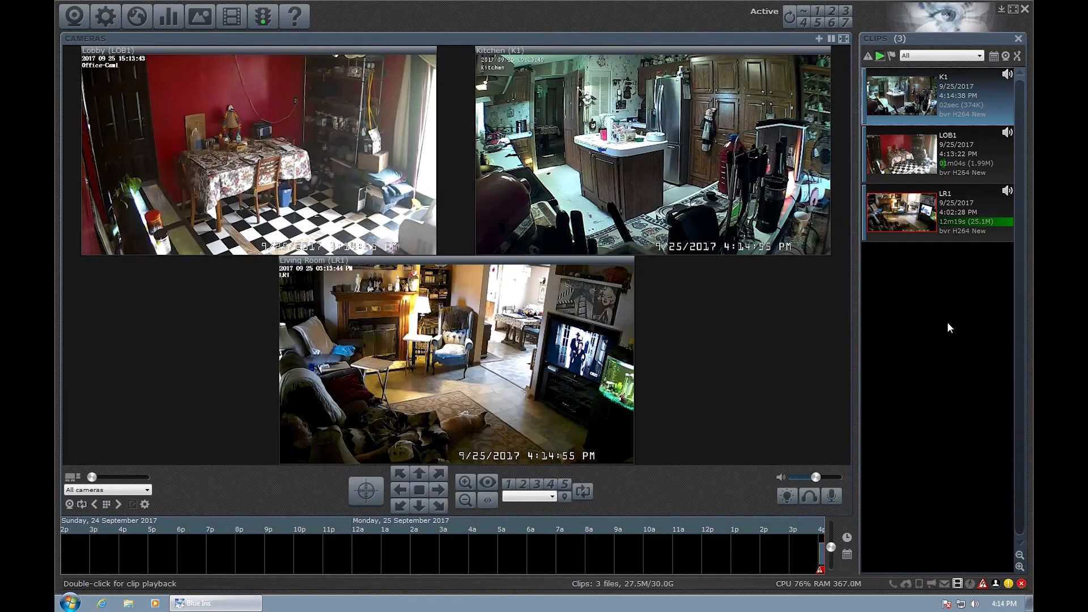
Raise the Lobby camera's audio gain to 200.0% and save.
right_click(246, 148)
left_click(277, 153)
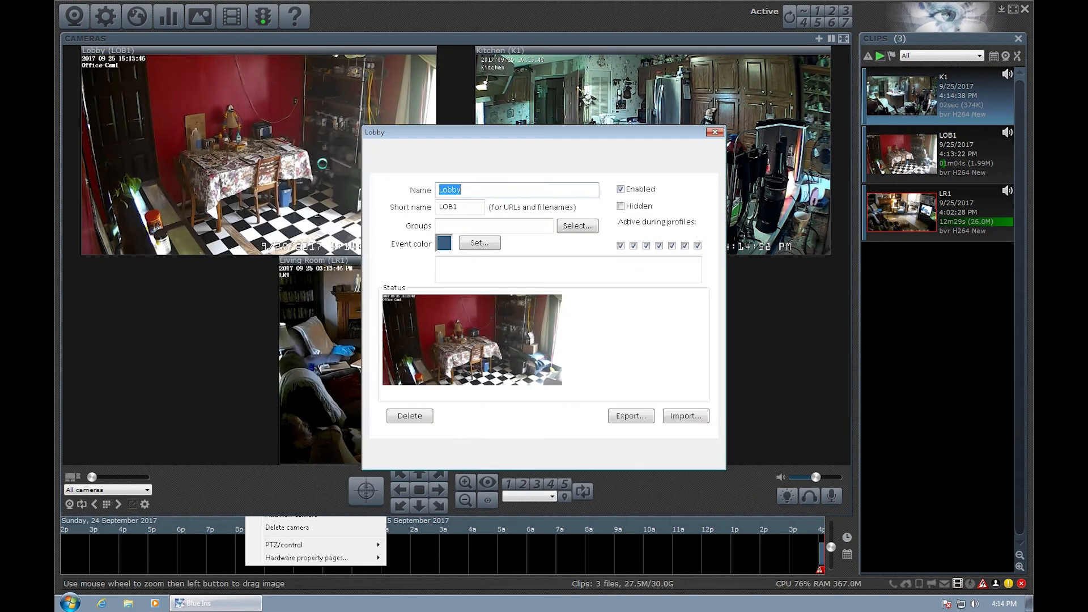
left_click(491, 165)
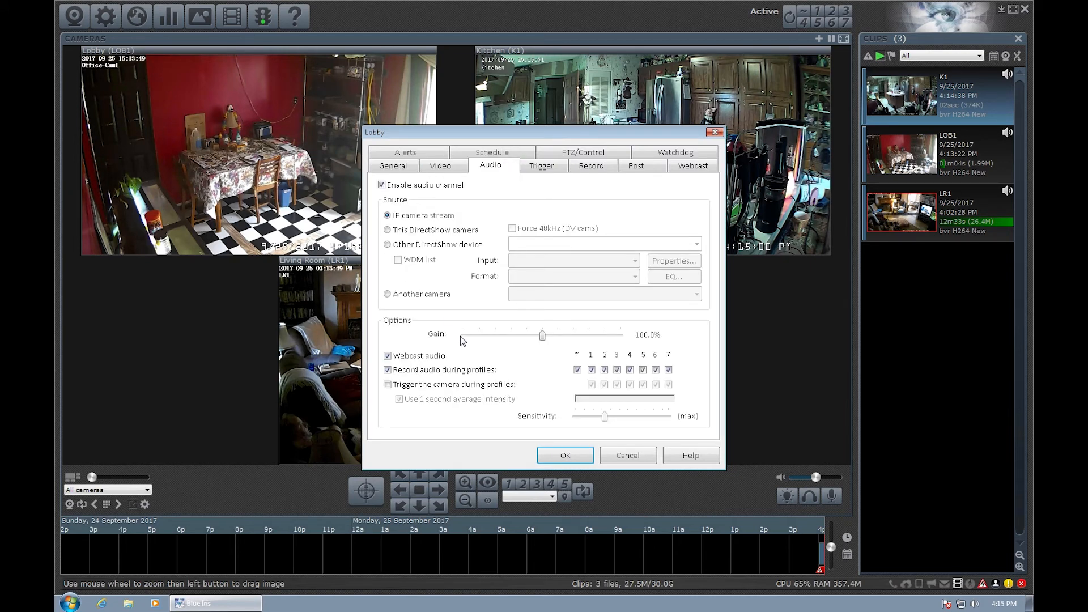
left_click_drag(542, 336, 622, 337)
left_click(578, 461)
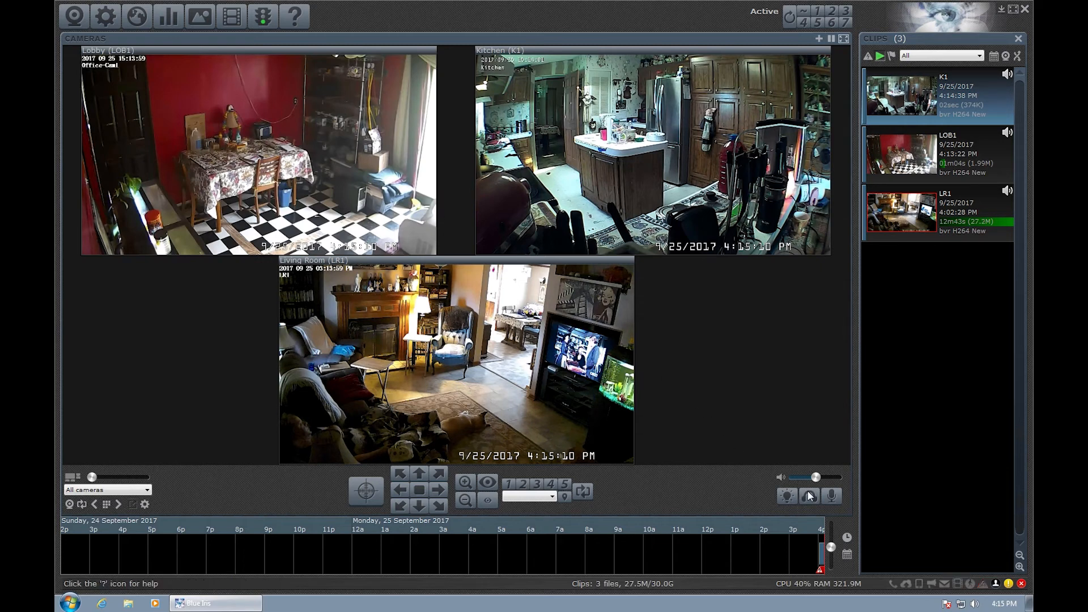
Turn the playback volume to maximum while listening to live audio, then stop listening.
left_click(809, 497)
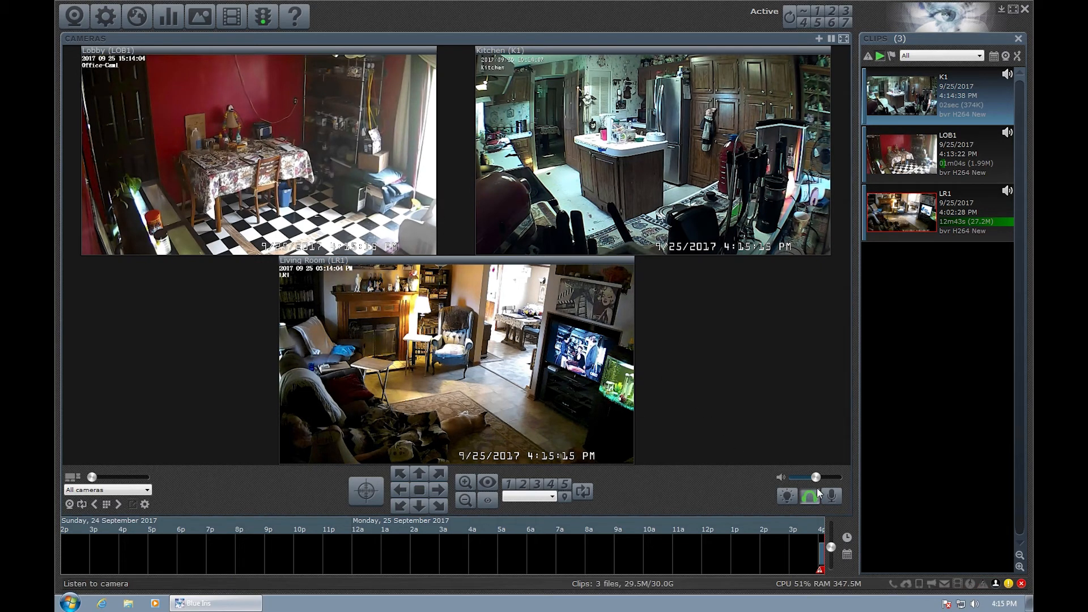
left_click_drag(816, 478, 830, 478)
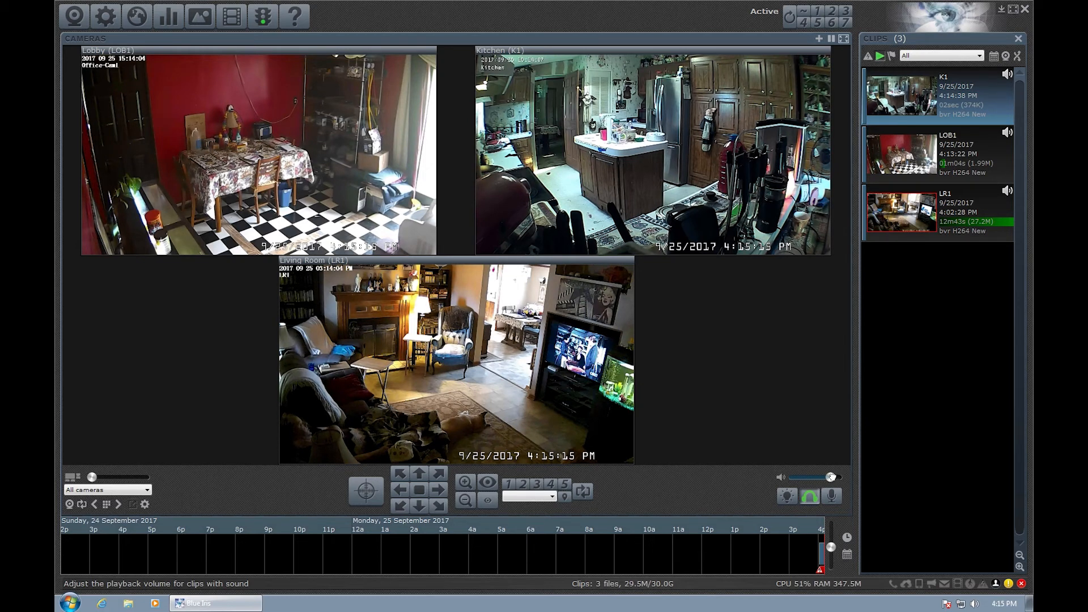
mouse_move(835, 477)
left_mouse_down()
mouse_move(847, 475)
mouse_move(819, 478)
left_mouse_up()
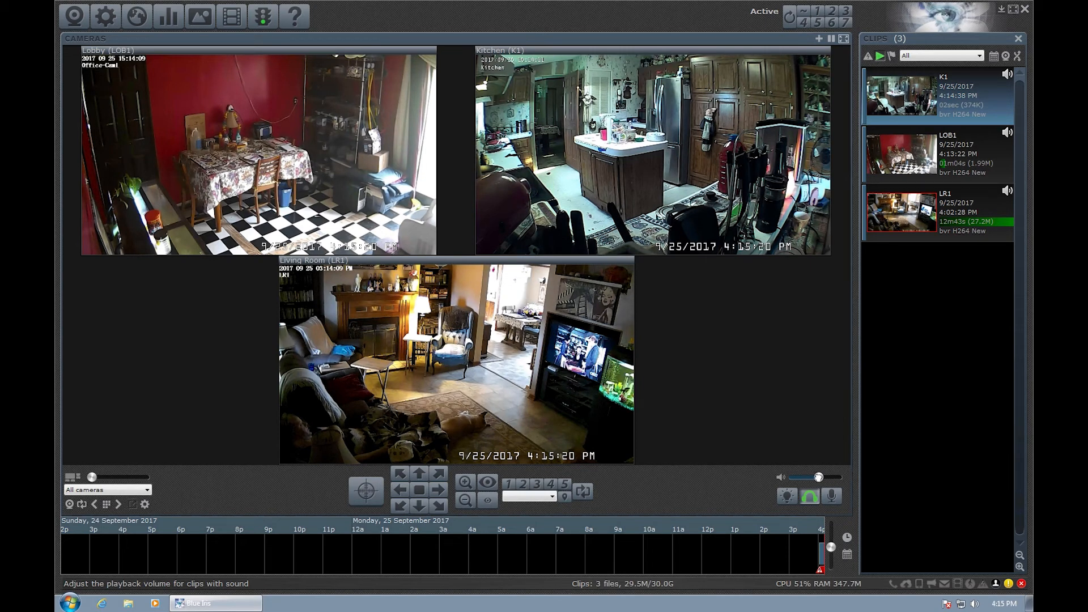
left_click(810, 497)
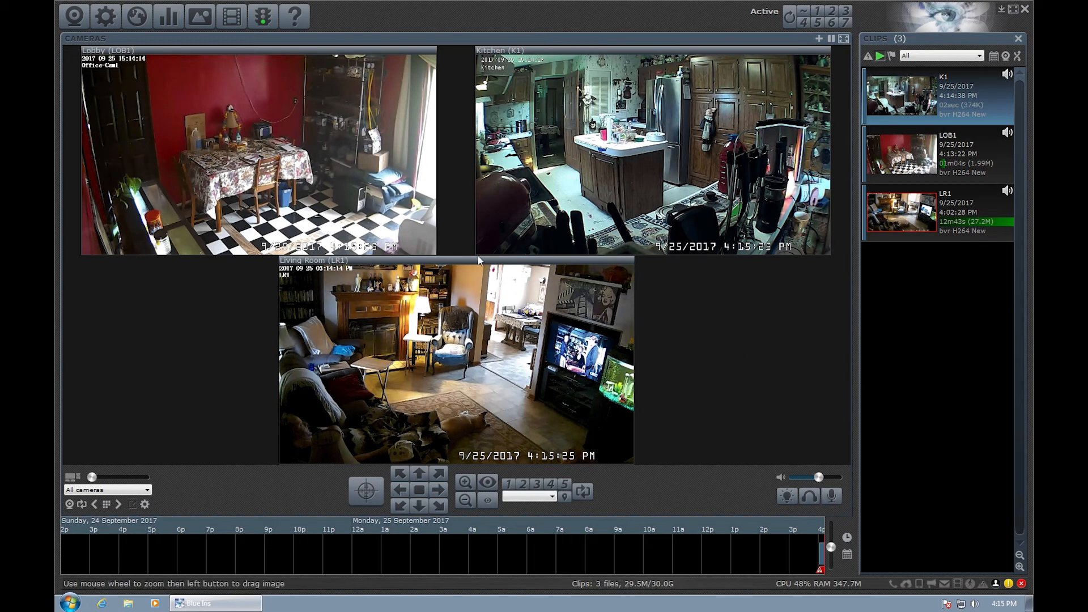
Open the Living Room camera's properties and review its Trigger motion sensor configuration.
right_click(444, 356)
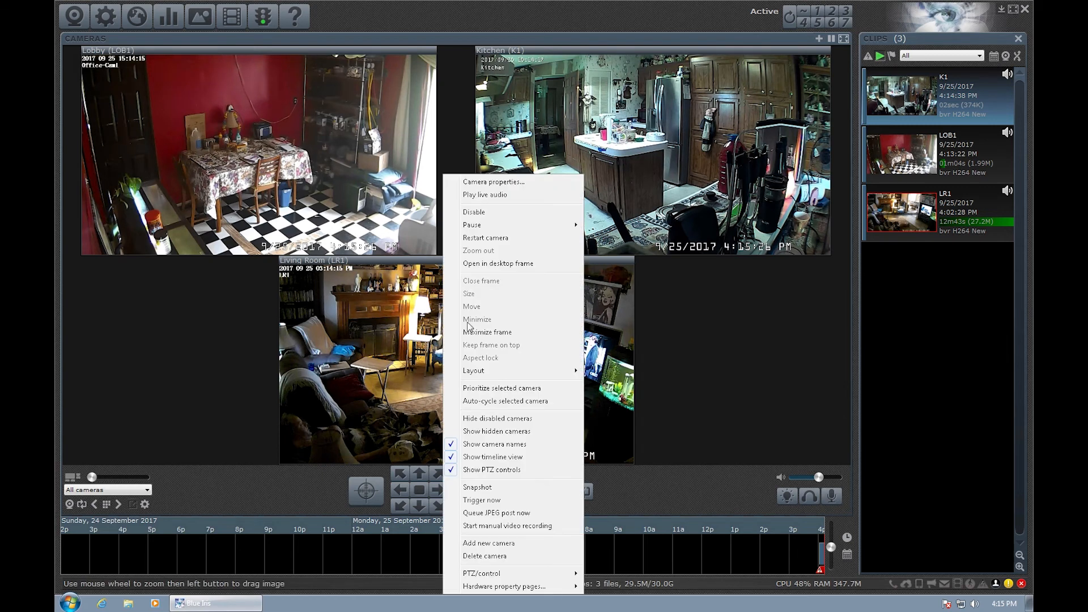
left_click(495, 182)
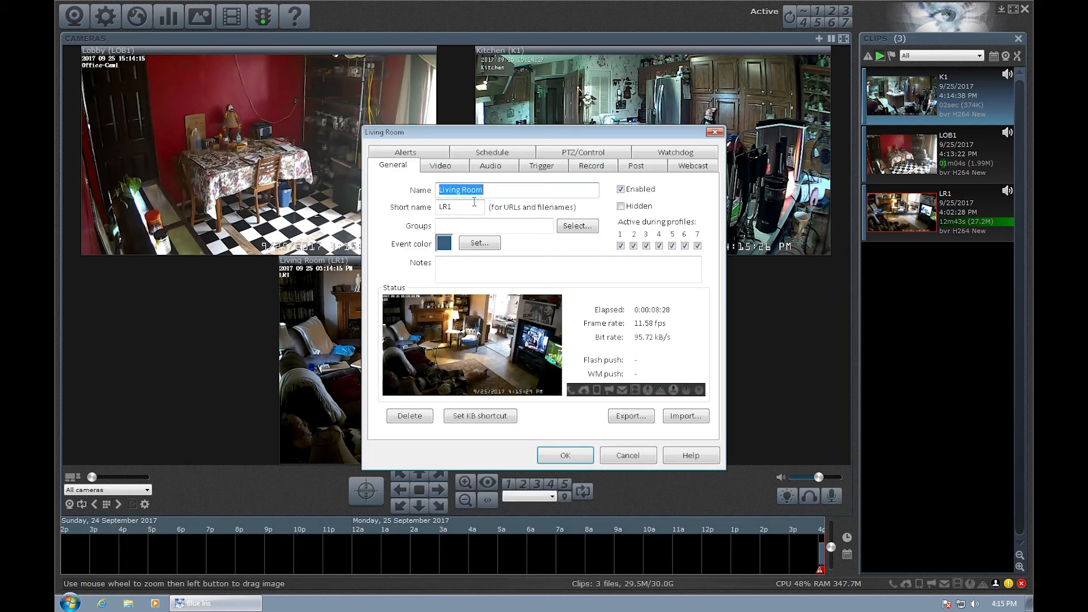
left_click(537, 168)
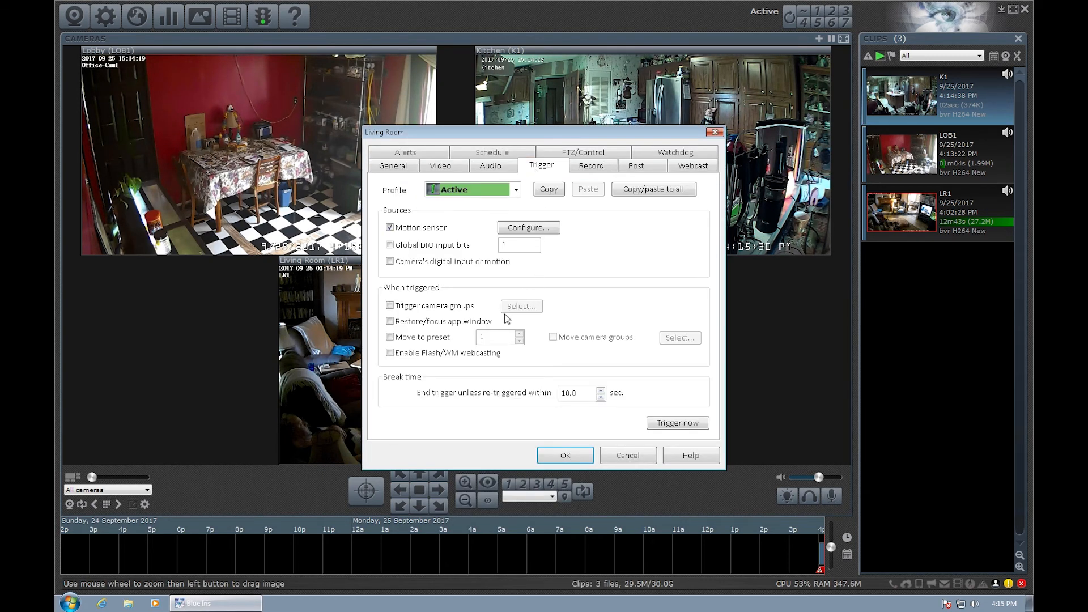
left_click(528, 229)
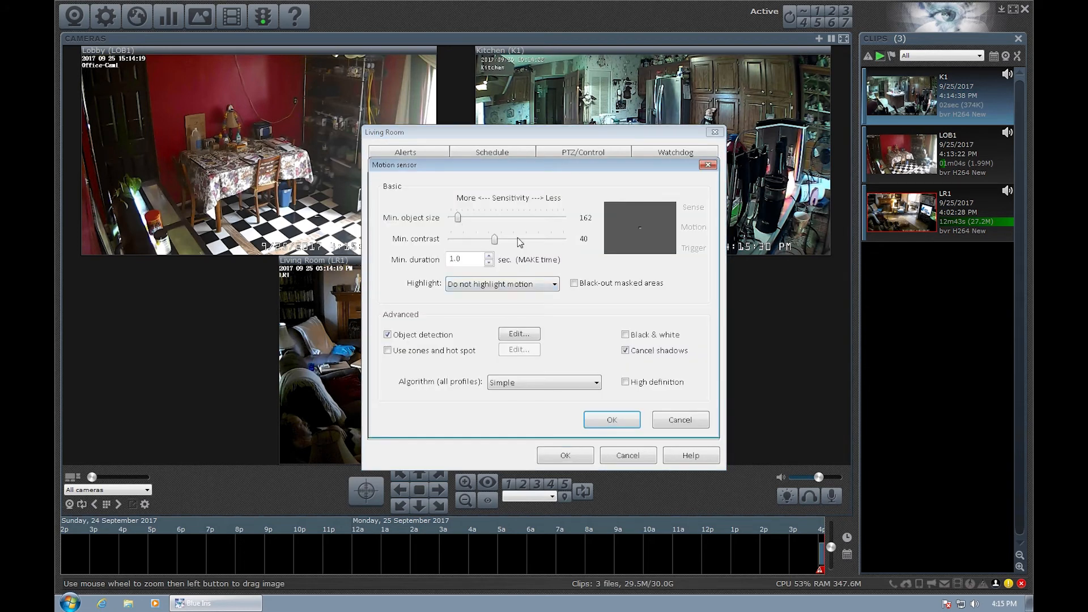
left_click(624, 422)
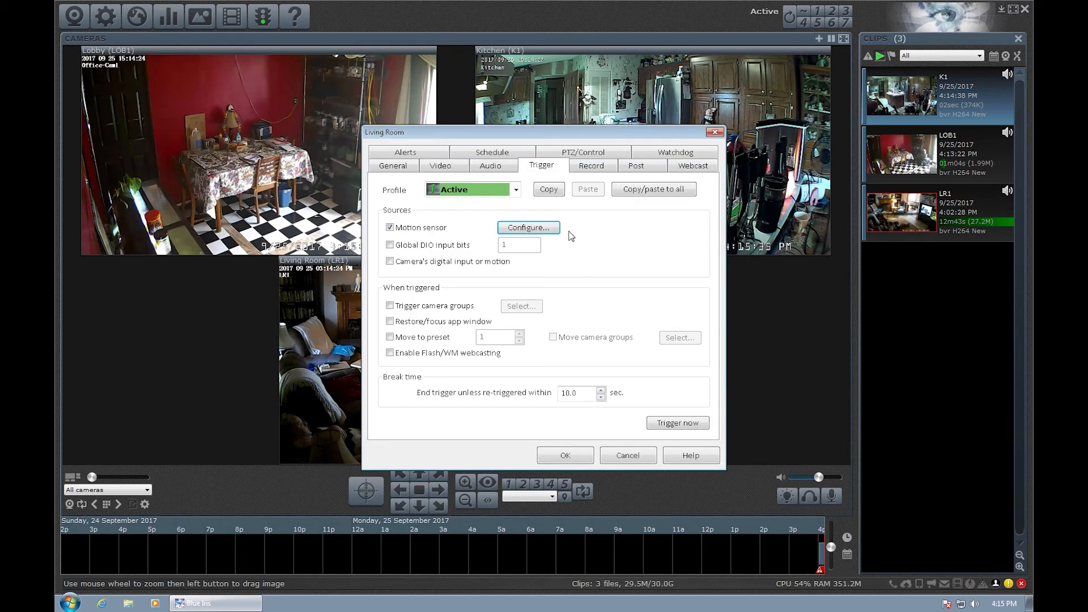
Raise the Living Room camera's audio gain to 200.0% and save the settings.
left_click(487, 169)
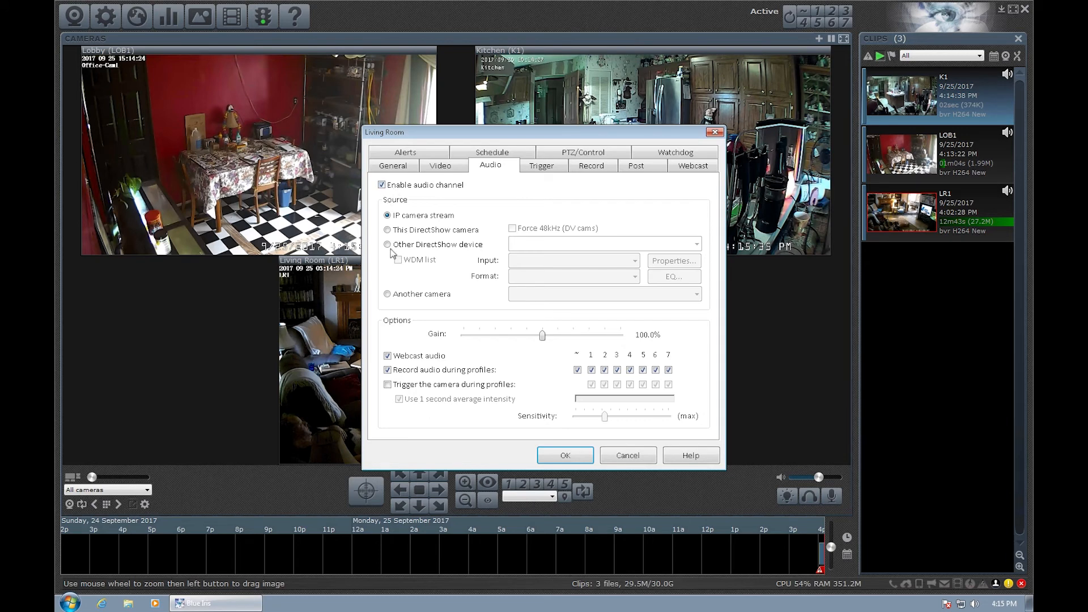
left_click_drag(543, 336, 652, 339)
left_click(577, 454)
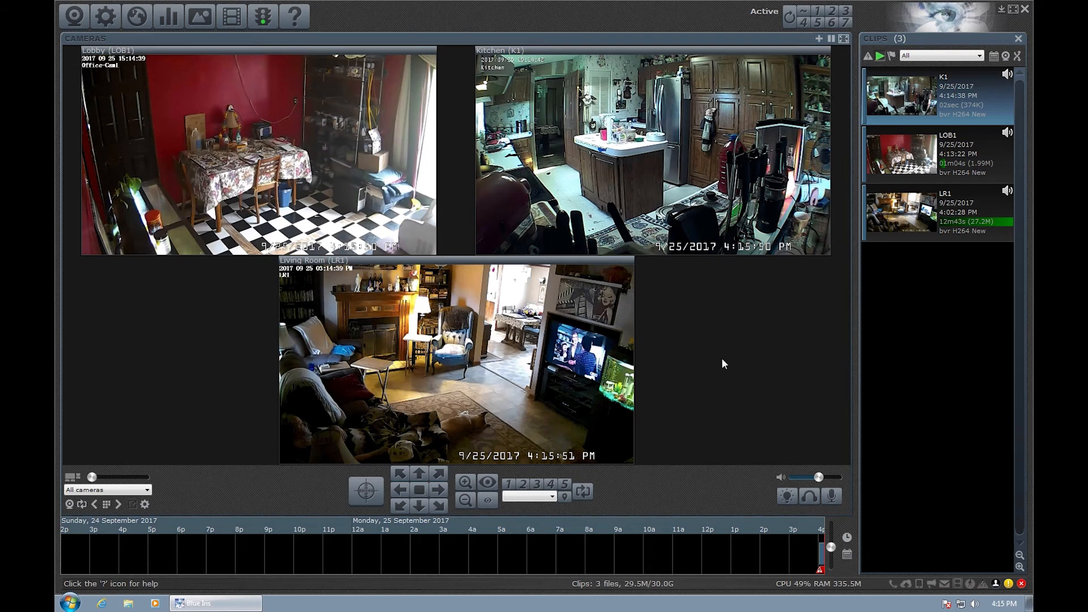
left_click(128, 604)
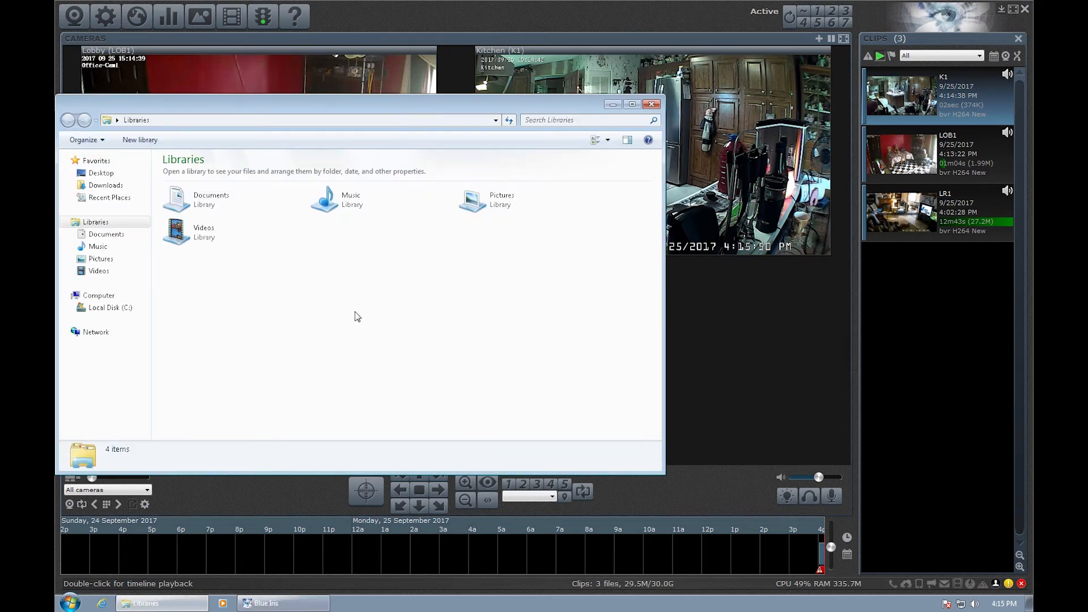
left_click(105, 307)
double_click(196, 176)
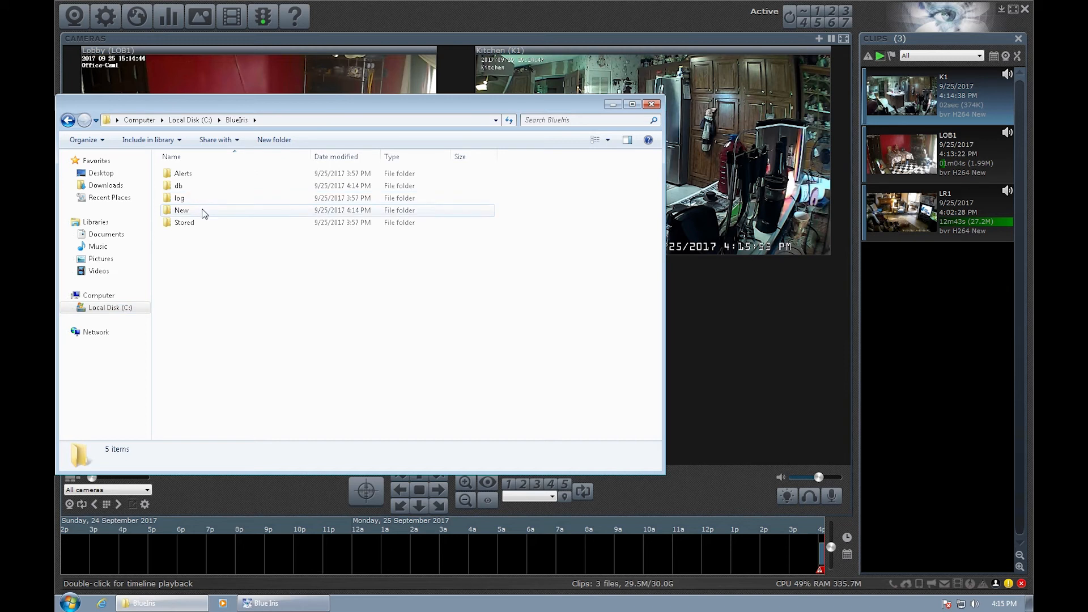
double_click(205, 211)
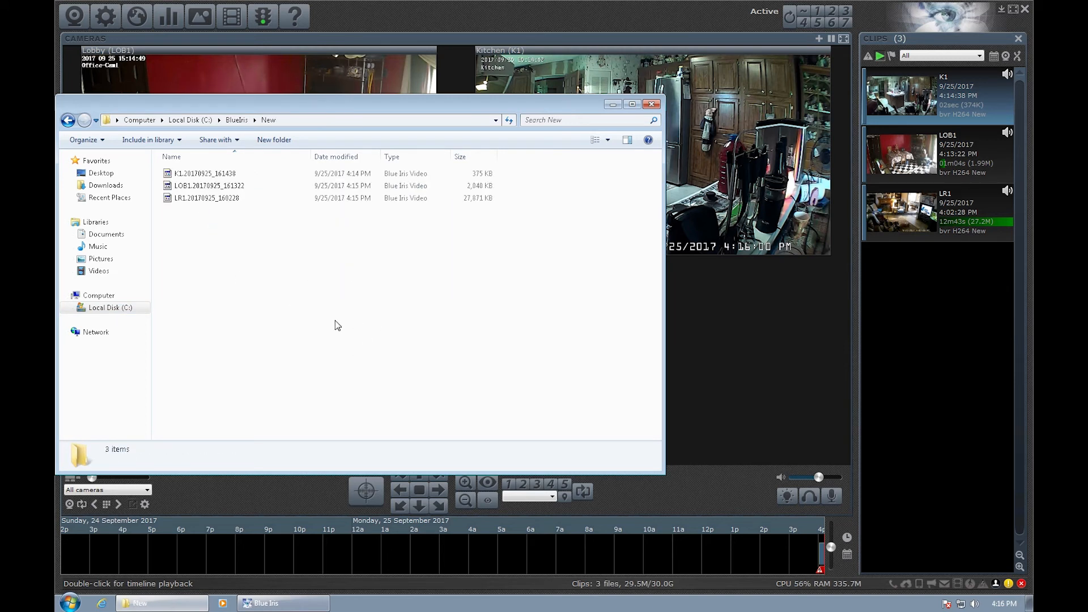
left_click(68, 122)
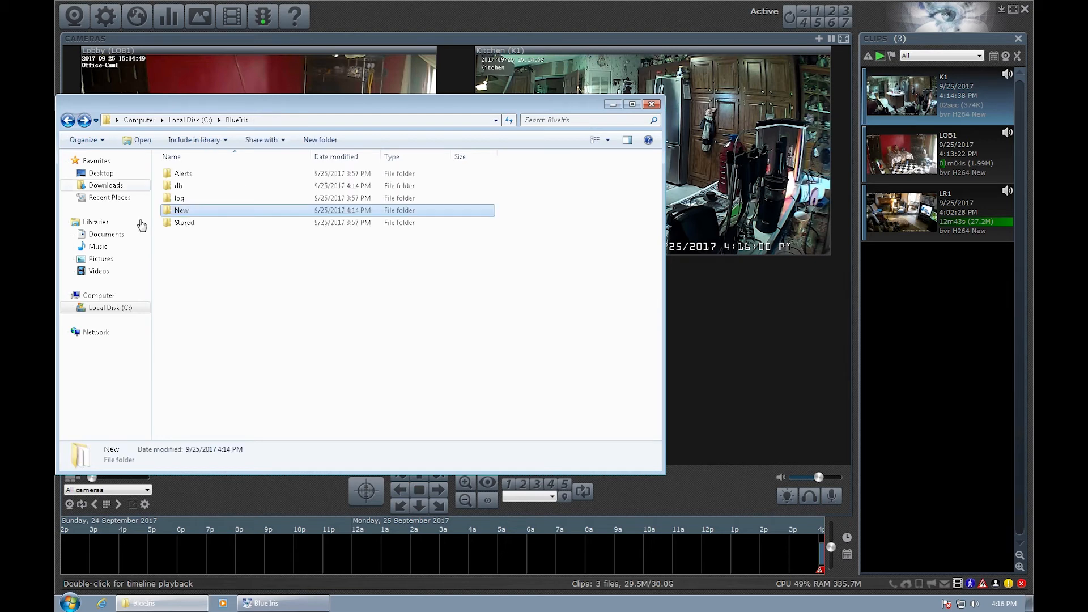
double_click(190, 225)
left_click(68, 120)
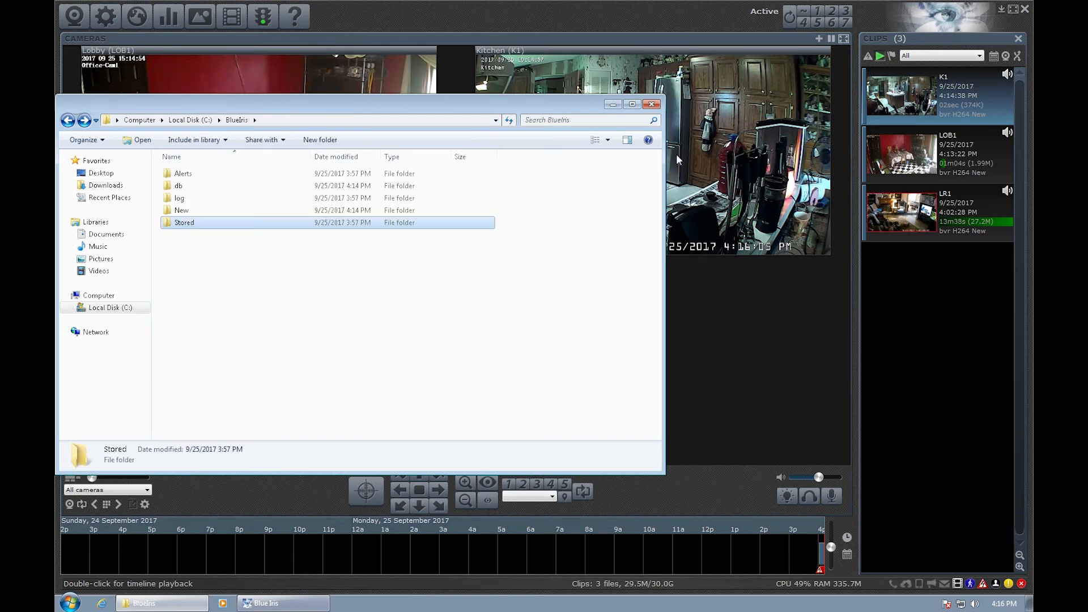
left_click(651, 105)
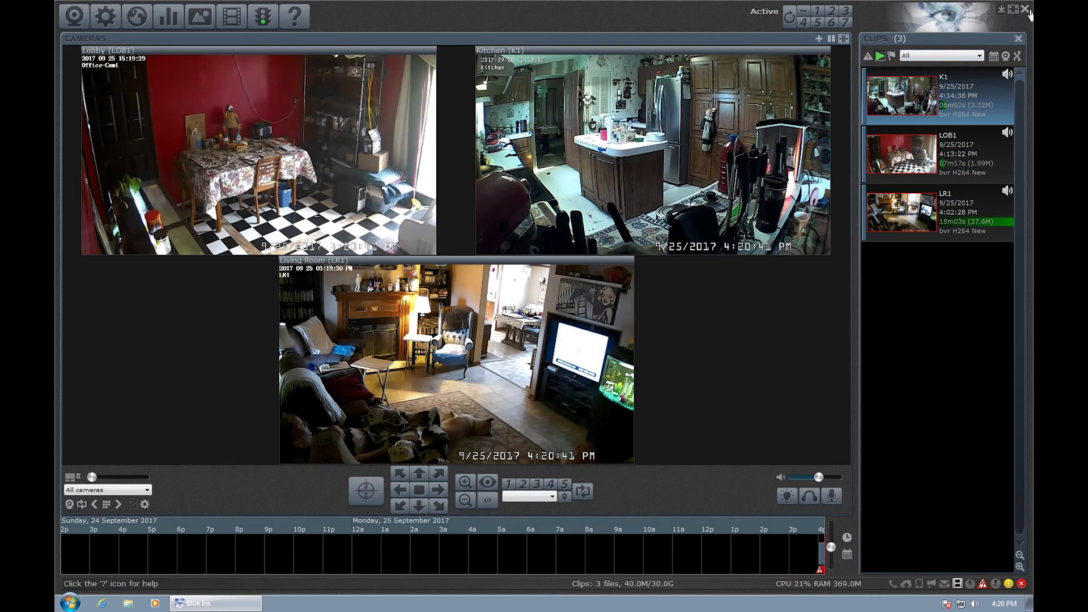
Exit Blue Iris and run update64 from \\mcs-nas\applications\Blue Iris.
left_click(1026, 10)
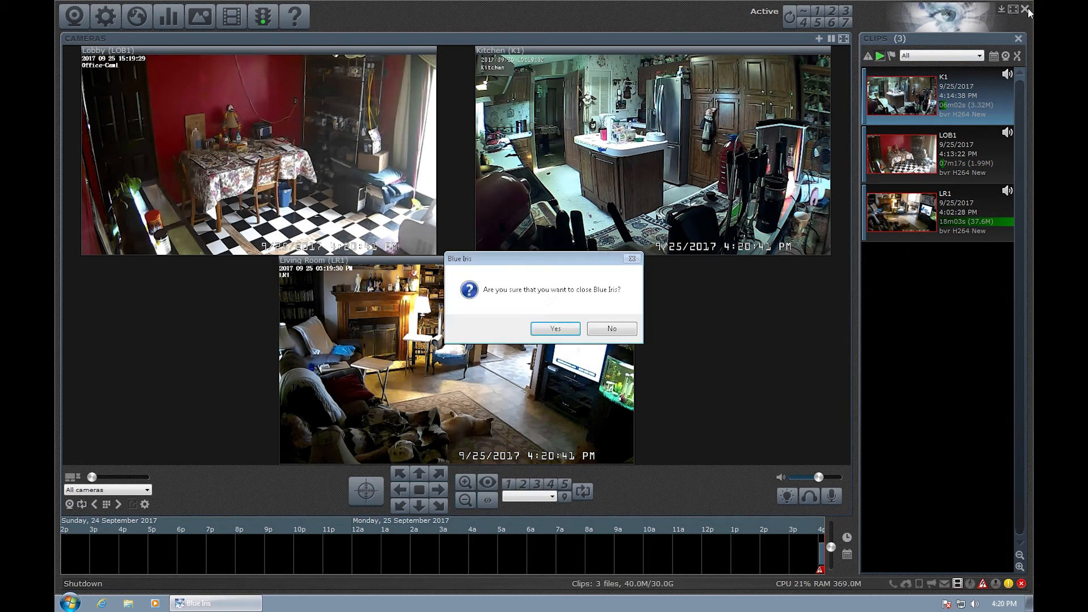
left_click(562, 329)
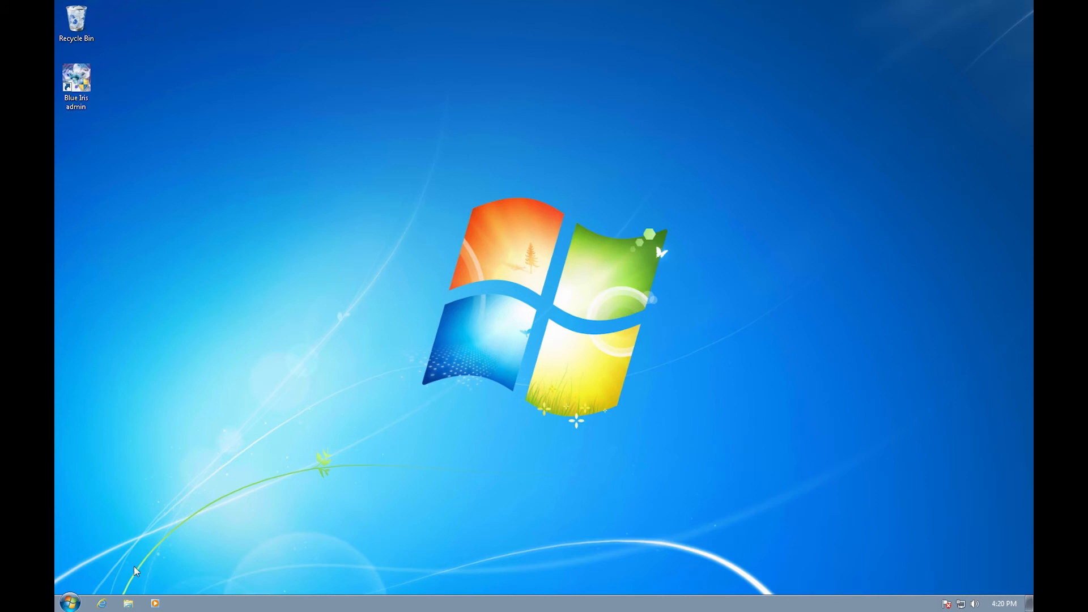
left_click(130, 604)
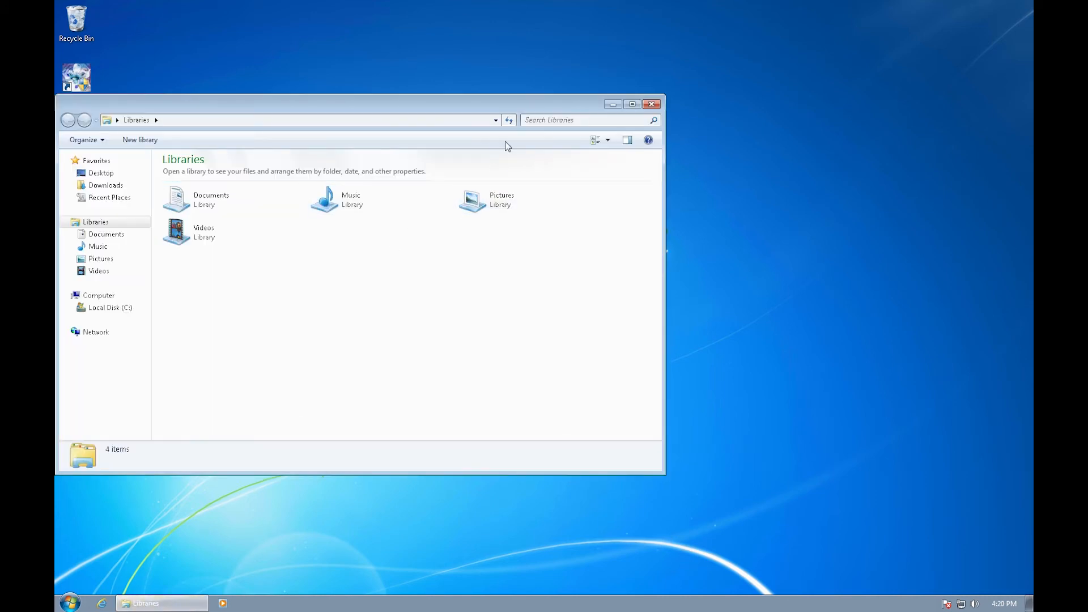
left_click(496, 121)
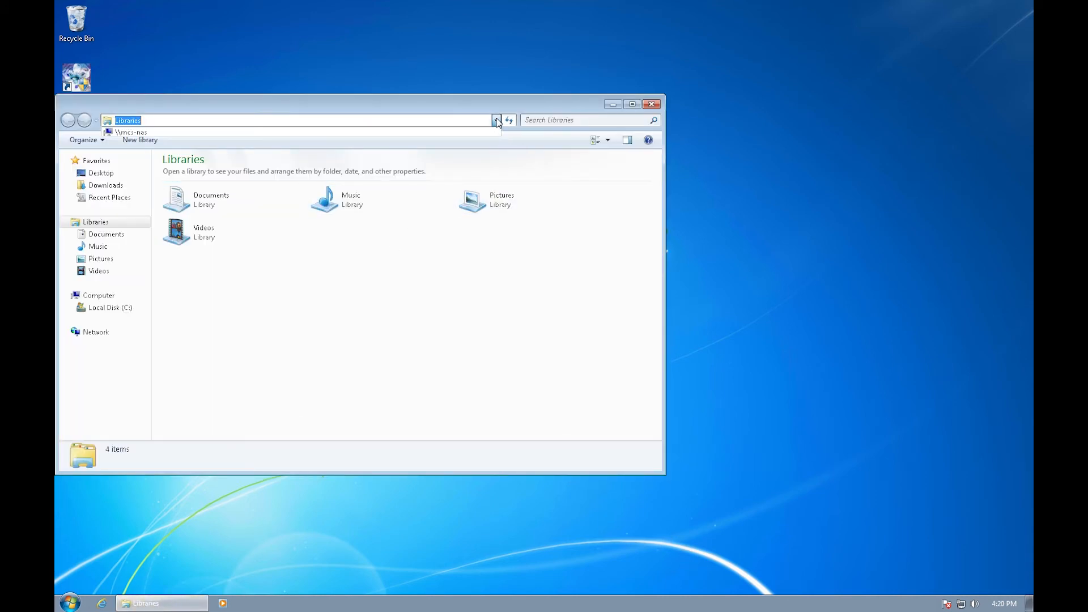
left_click(221, 131)
double_click(217, 166)
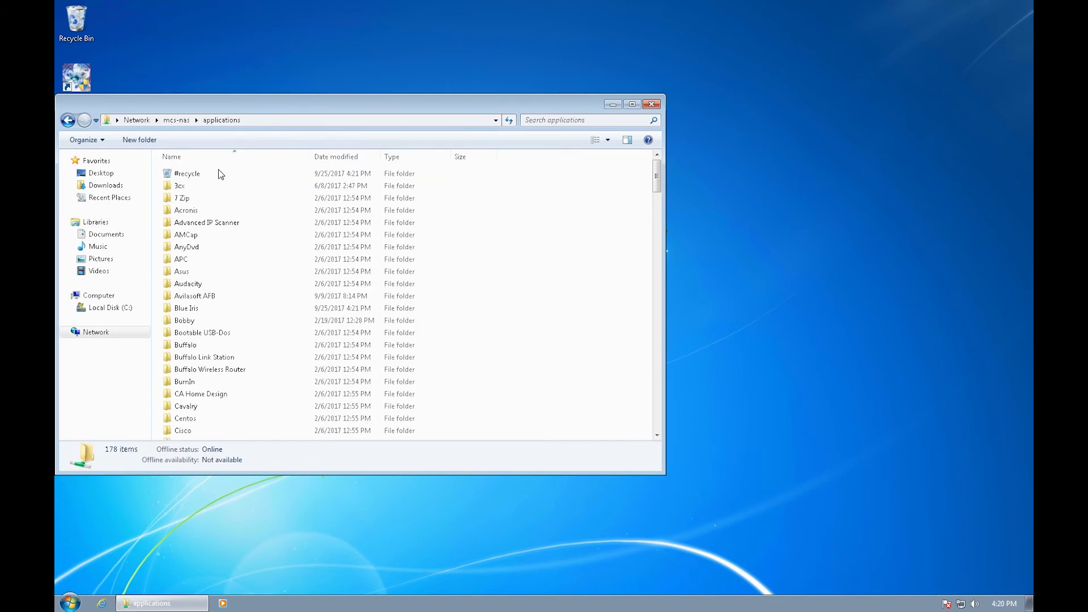
double_click(207, 309)
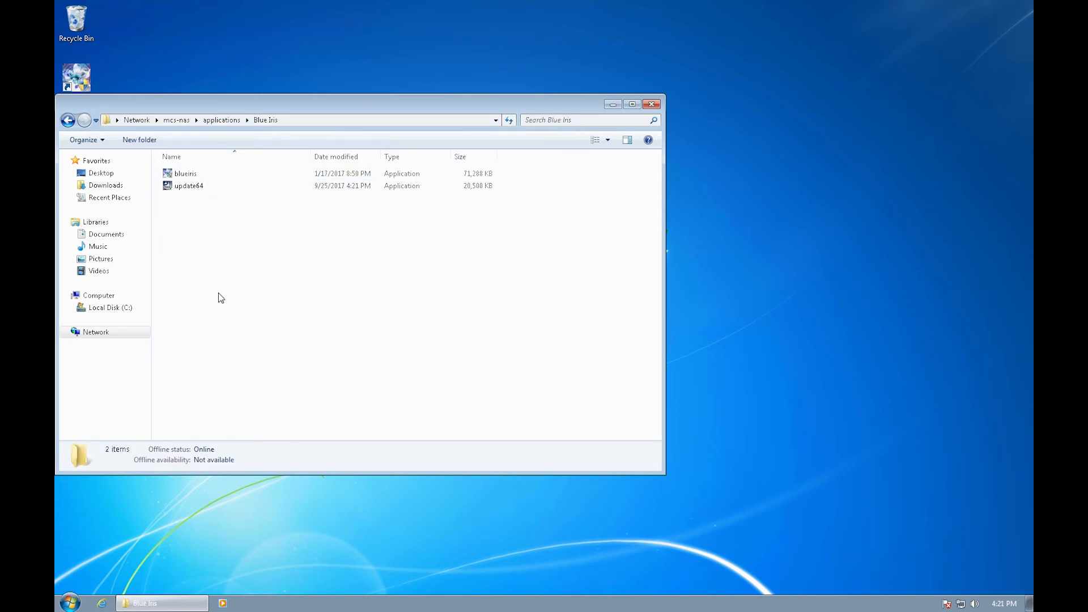
double_click(213, 186)
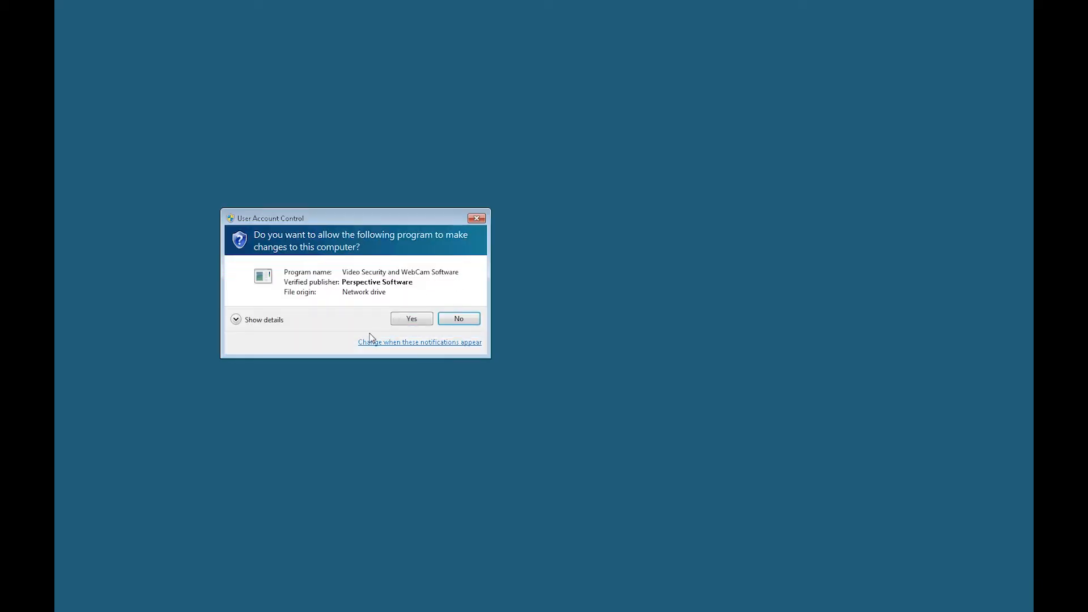
Allow the installer's changes, then confirm in Options that Blue Iris is up to date.
left_click(413, 320)
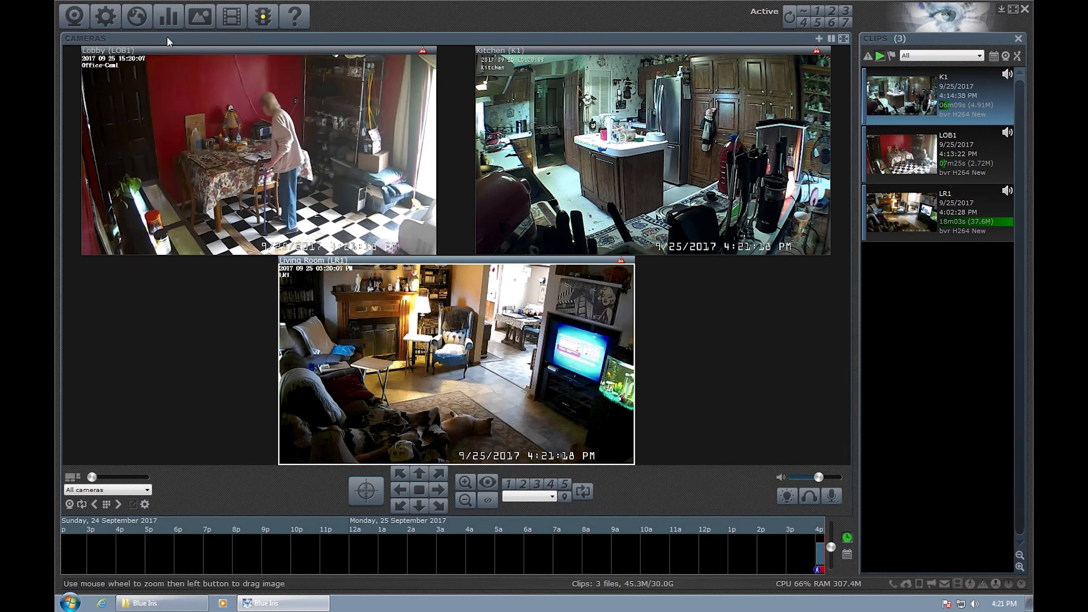
left_click(111, 22)
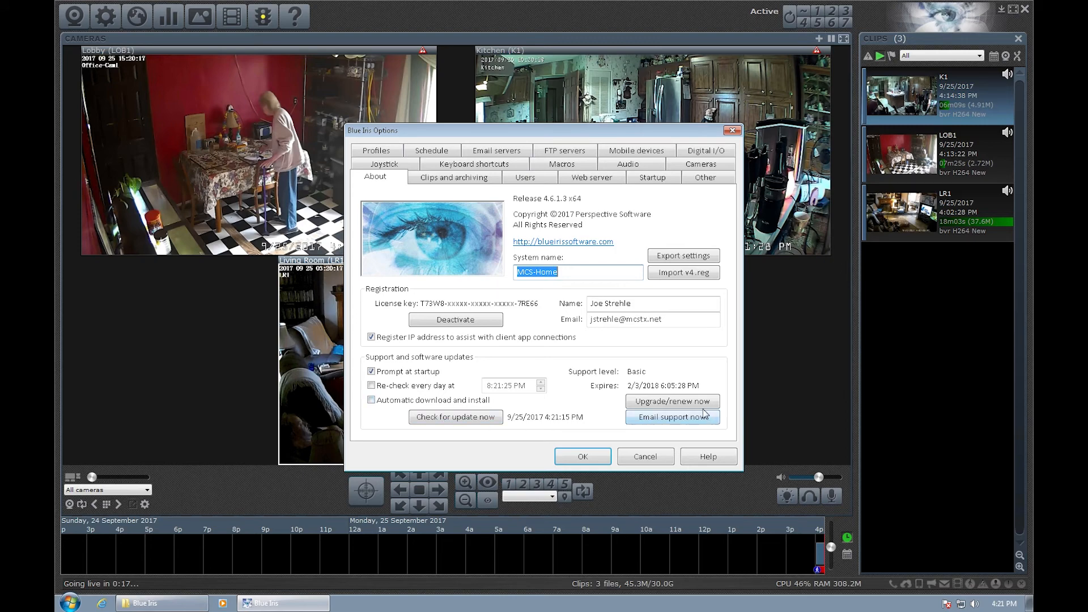
left_click(478, 423)
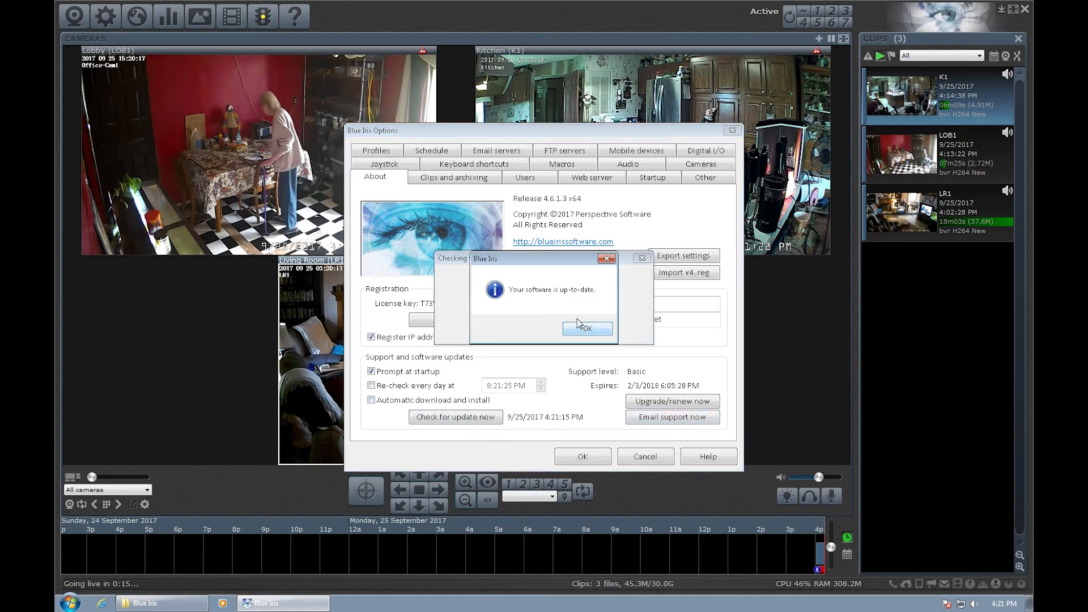
left_click(584, 328)
left_click(583, 456)
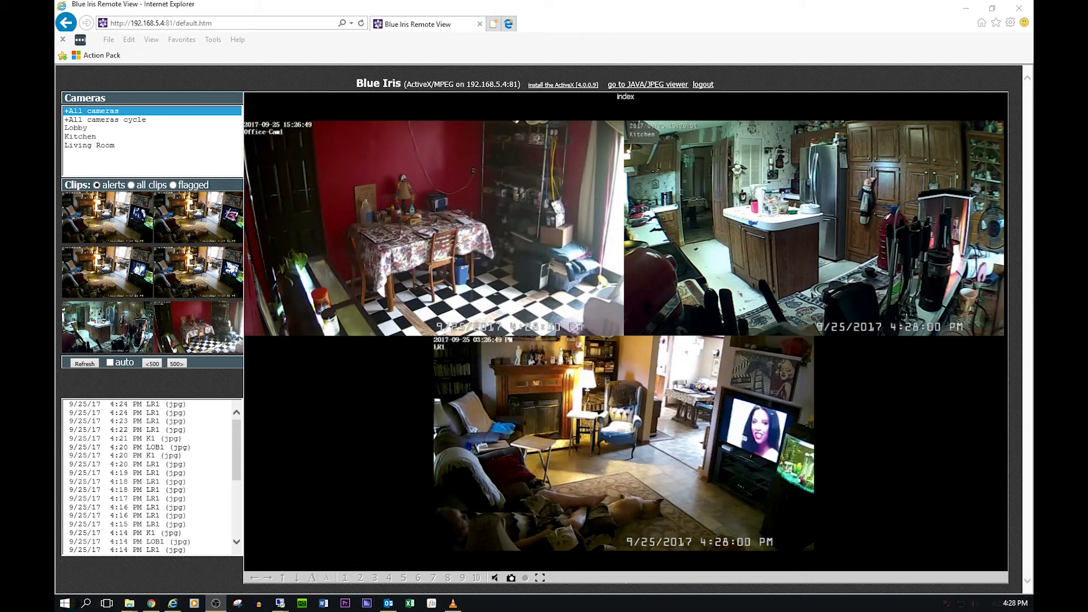
Play the 4:24 PM LR1 clip, scrub it back and forward, toggle mute, then view all cameras.
left_click(126, 405)
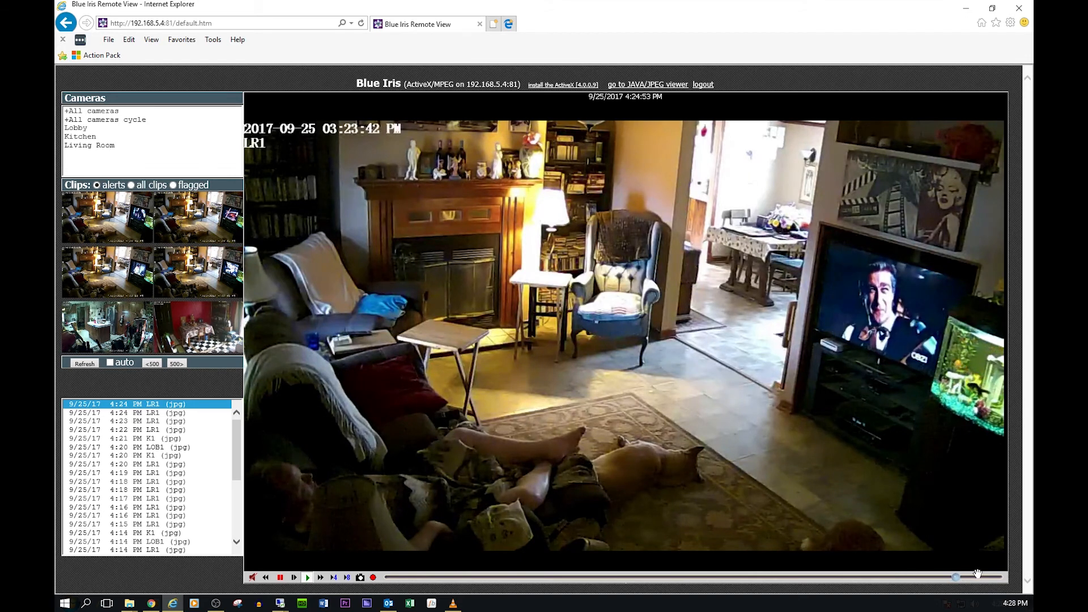
left_click_drag(957, 577, 435, 577)
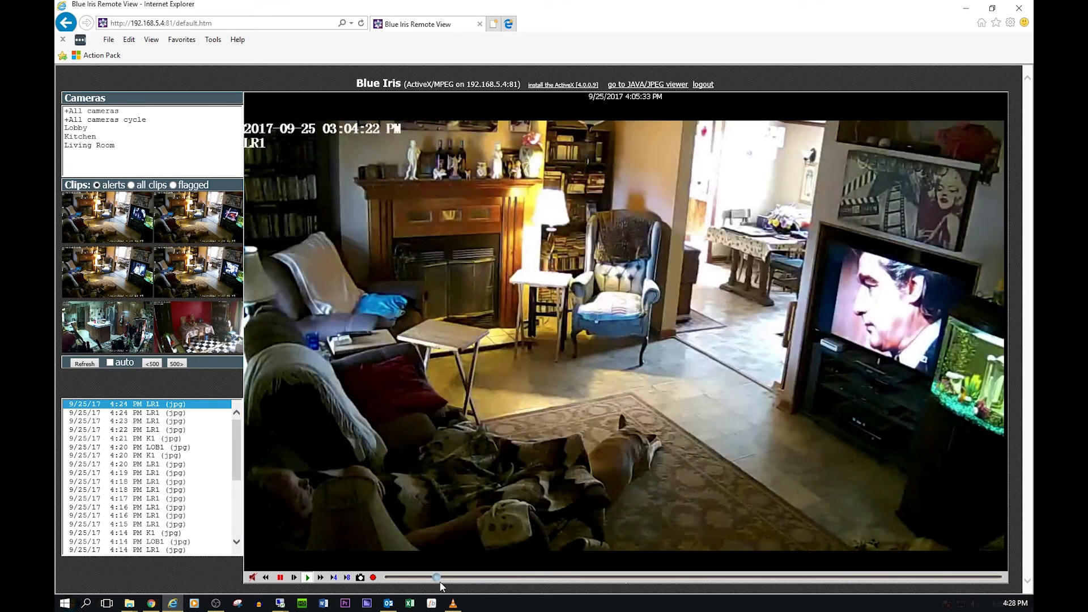
left_click(444, 578)
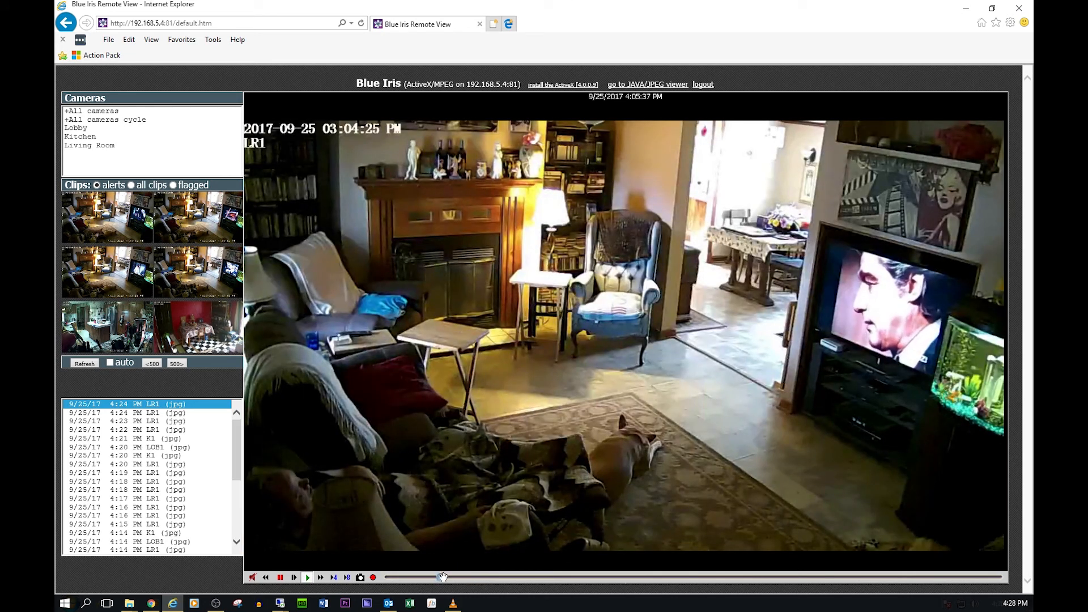
left_click_drag(441, 577, 534, 576)
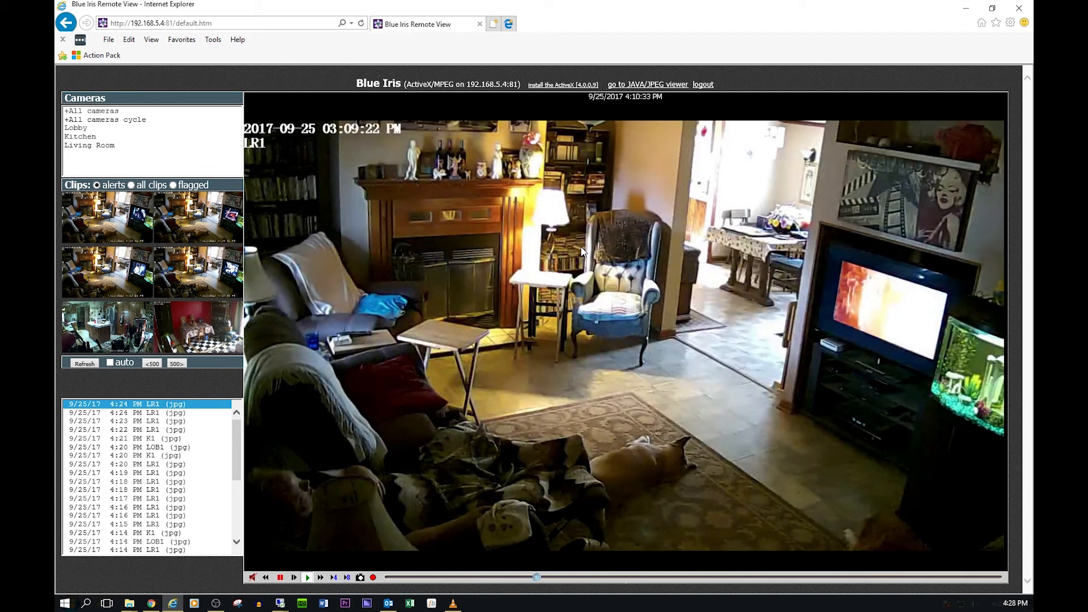
left_click(254, 578)
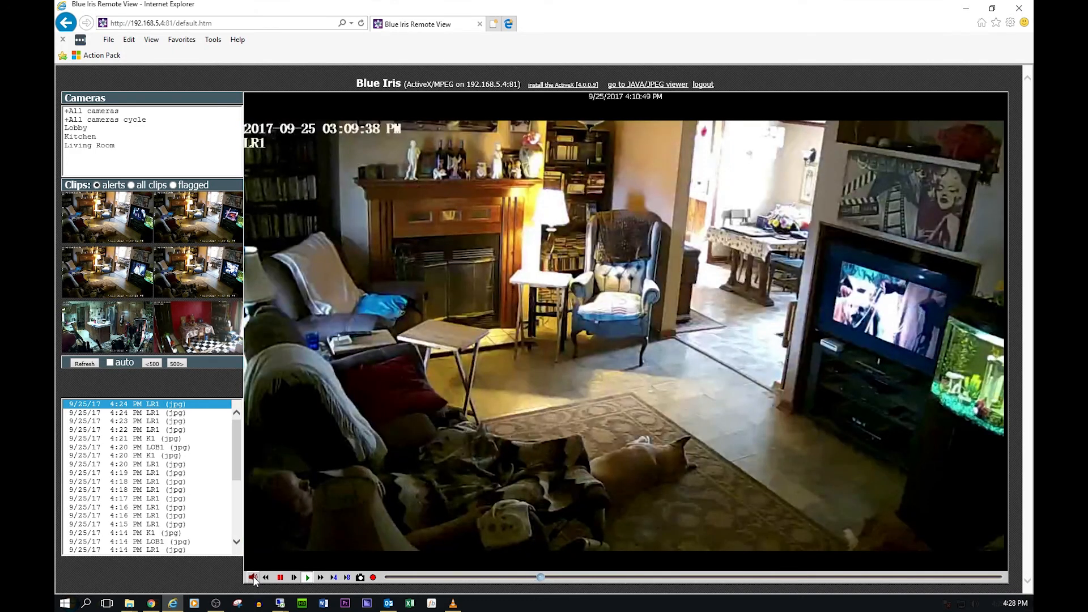
left_click(254, 577)
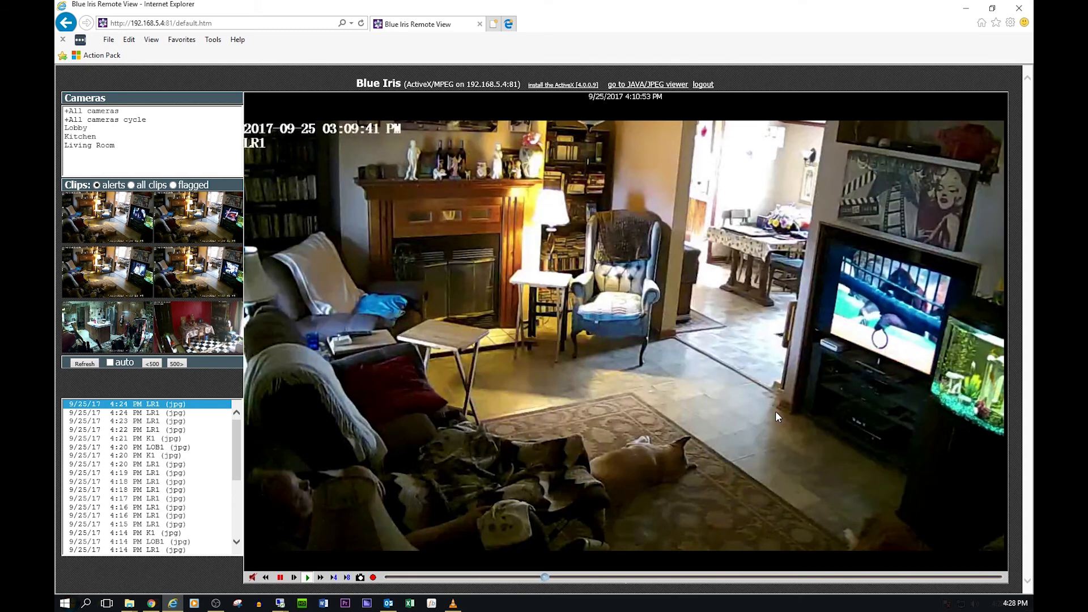
left_click_drag(158, 145, 158, 112)
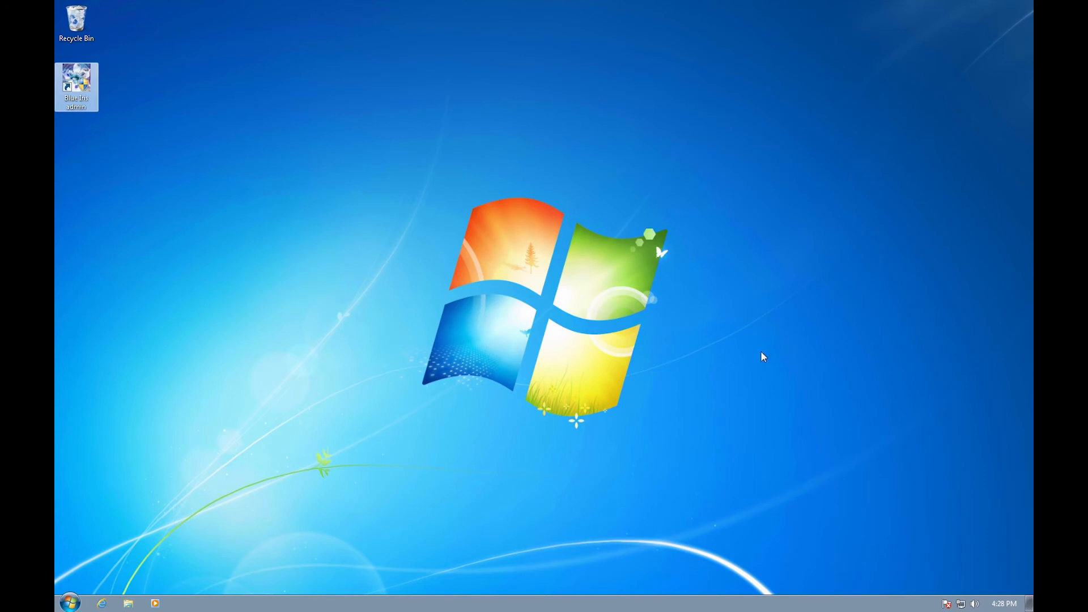
Disconnect the remote desktop session to mcs-nvr.
mouse_move(470, 1)
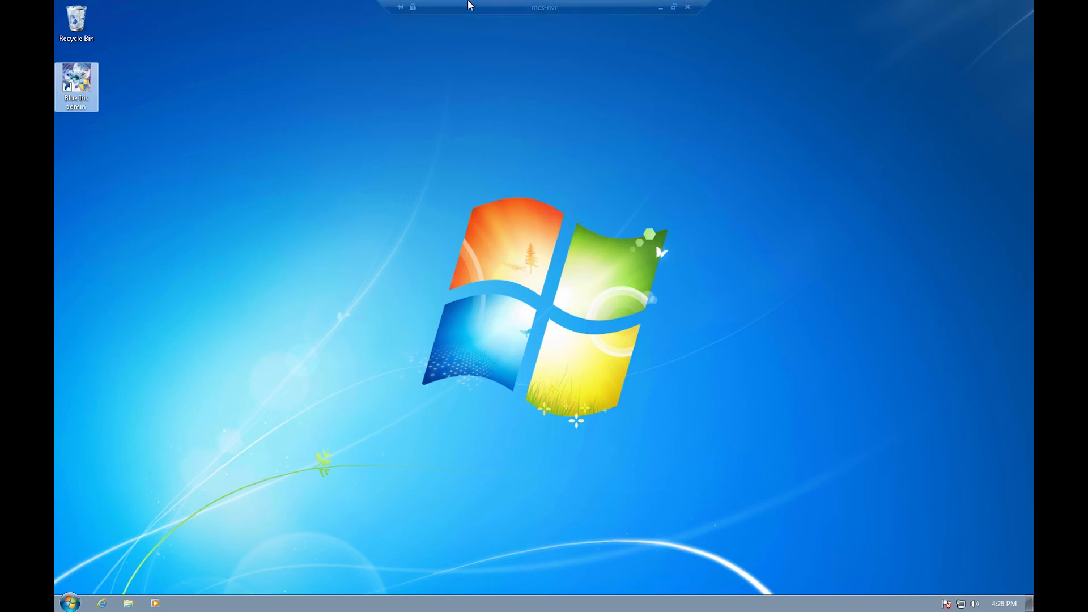
left_click(688, 8)
left_click(582, 326)
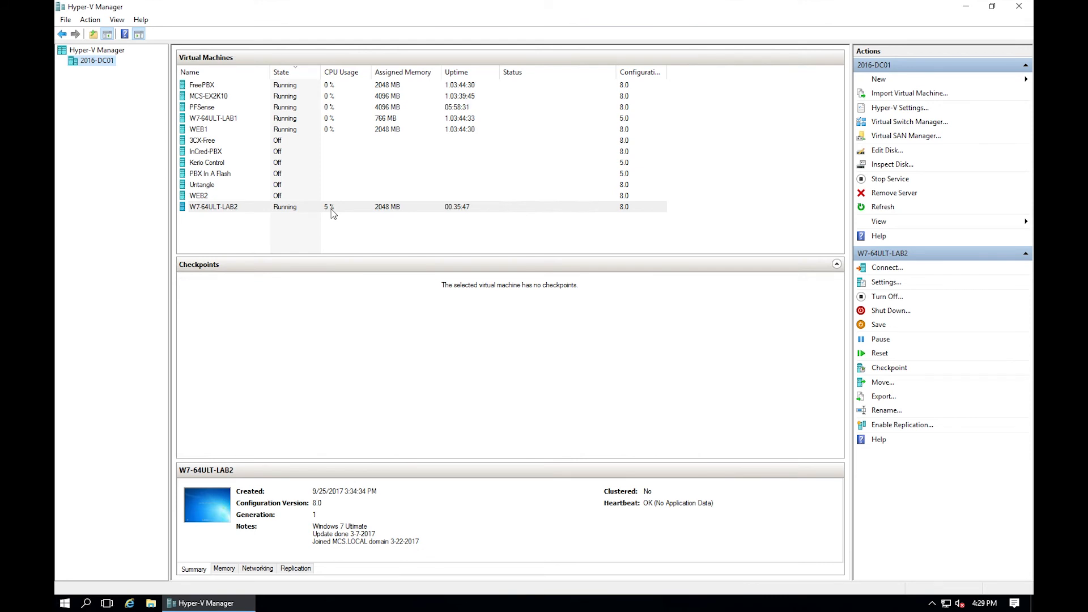
Launch Task Manager and check the host's memory and CPU performance graphs.
left_click(64, 604)
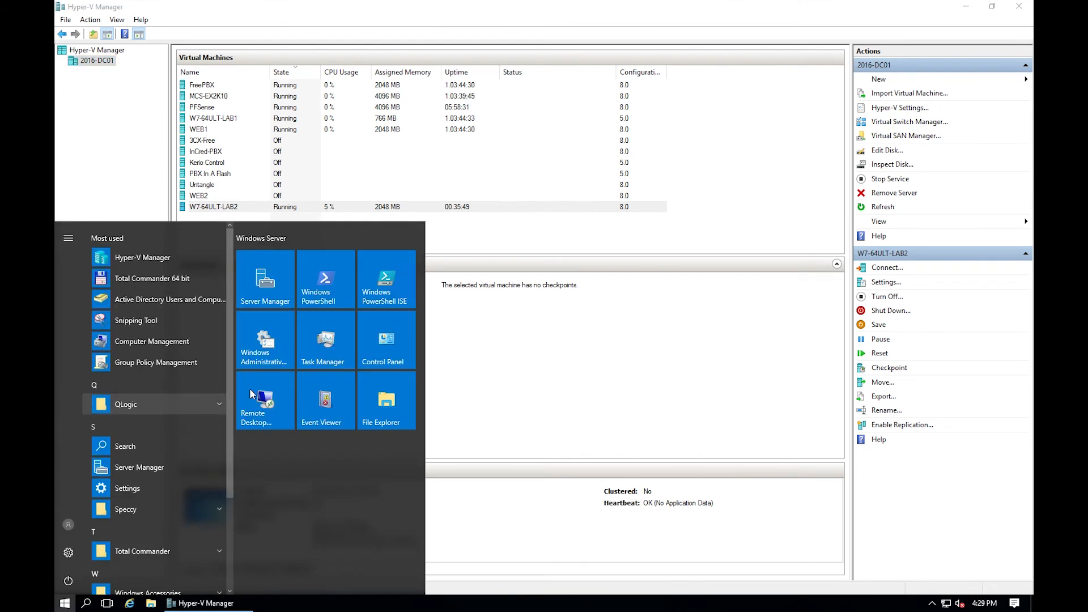
left_click(337, 352)
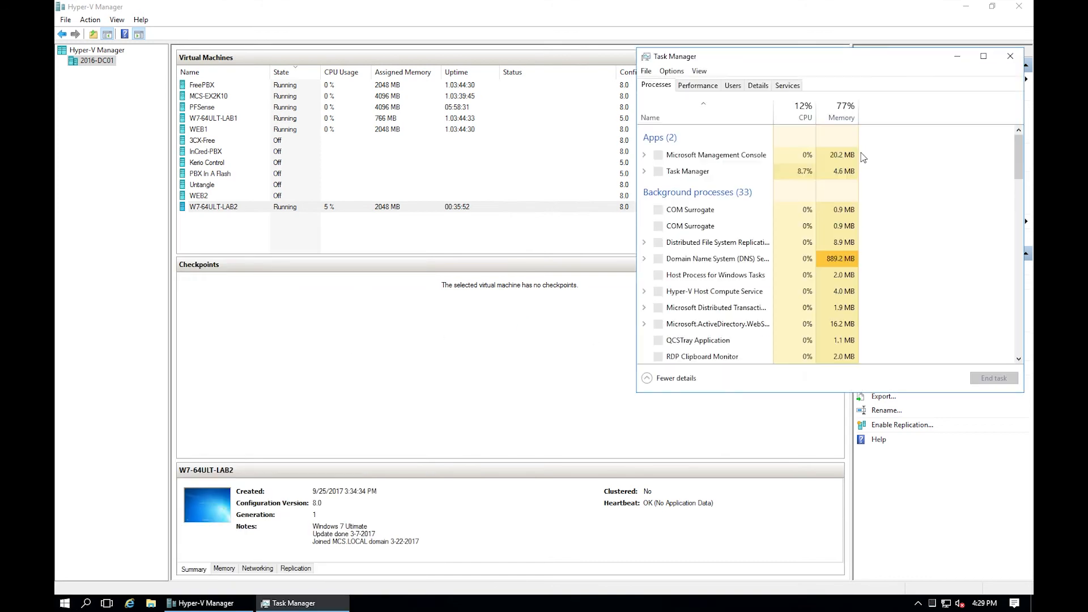
left_click(699, 86)
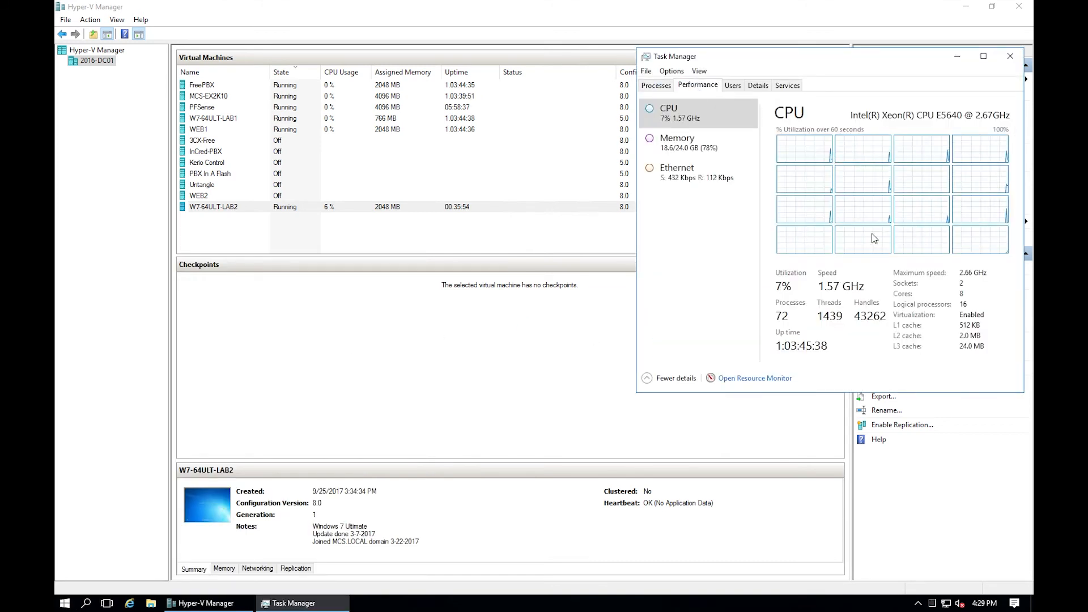
left_click(706, 158)
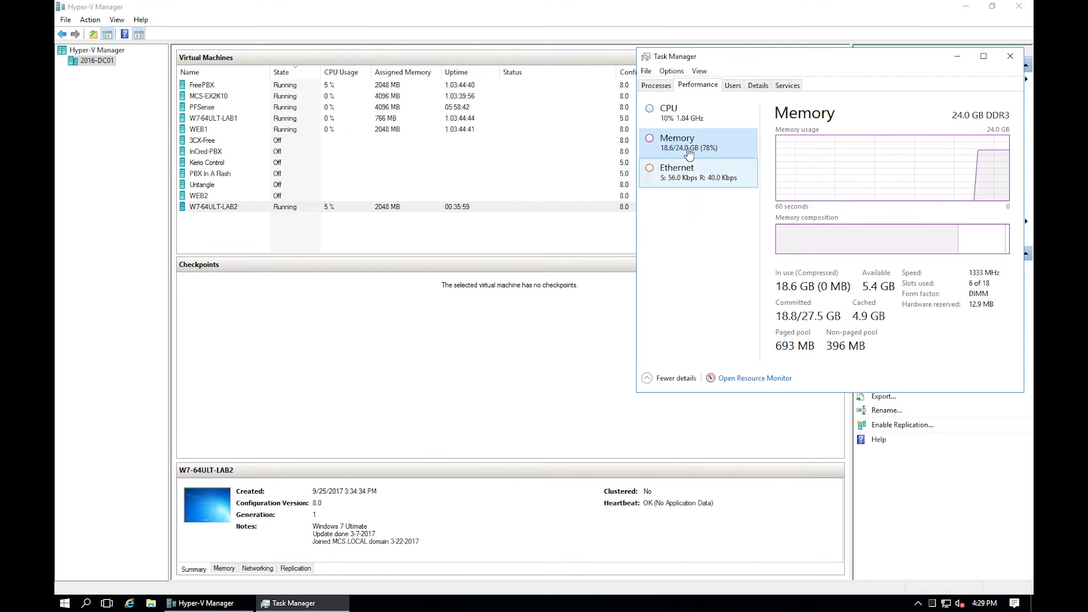
left_click(686, 126)
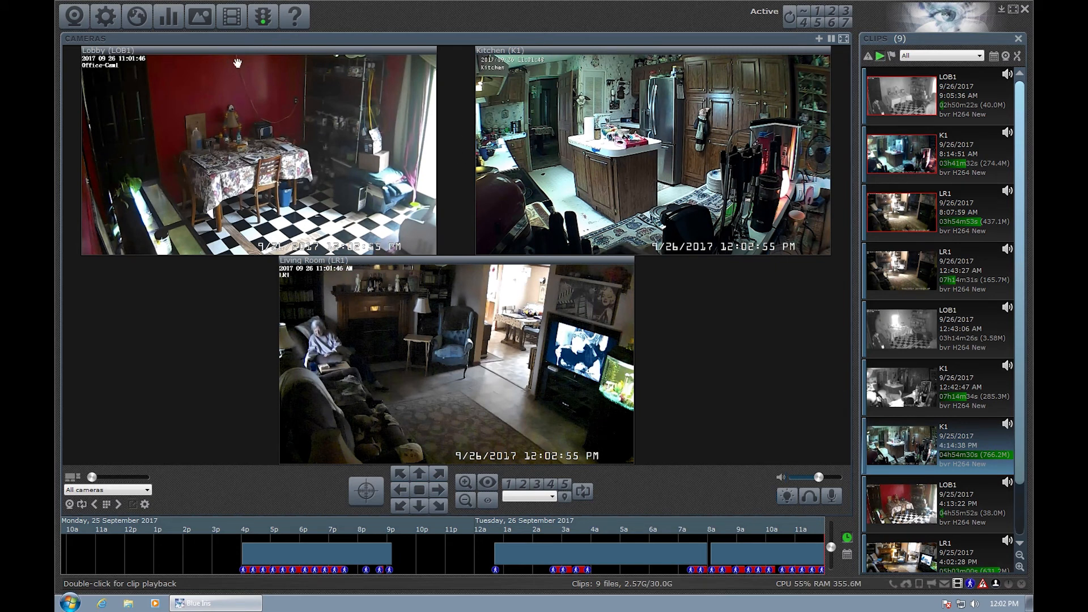
Review the Startup settings in Blue Iris options and close without saving.
left_click(110, 26)
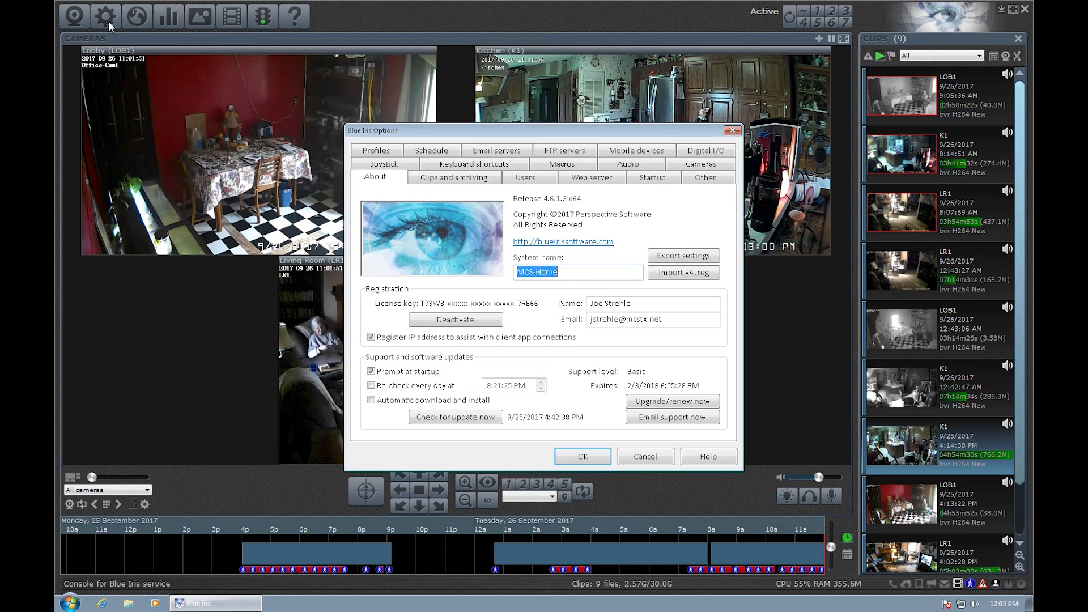
left_click(654, 179)
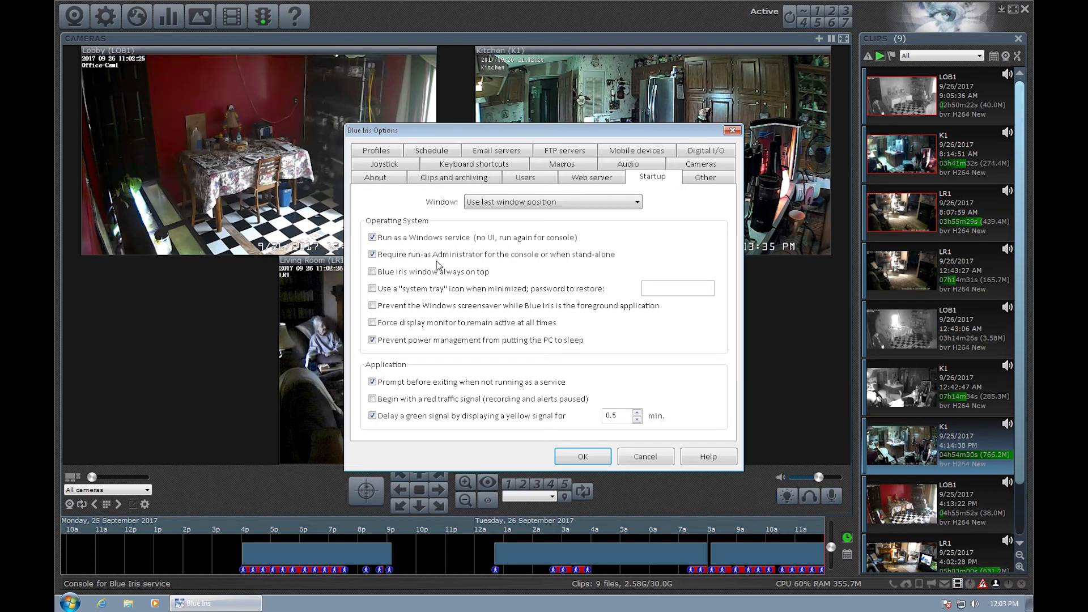
left_click(645, 457)
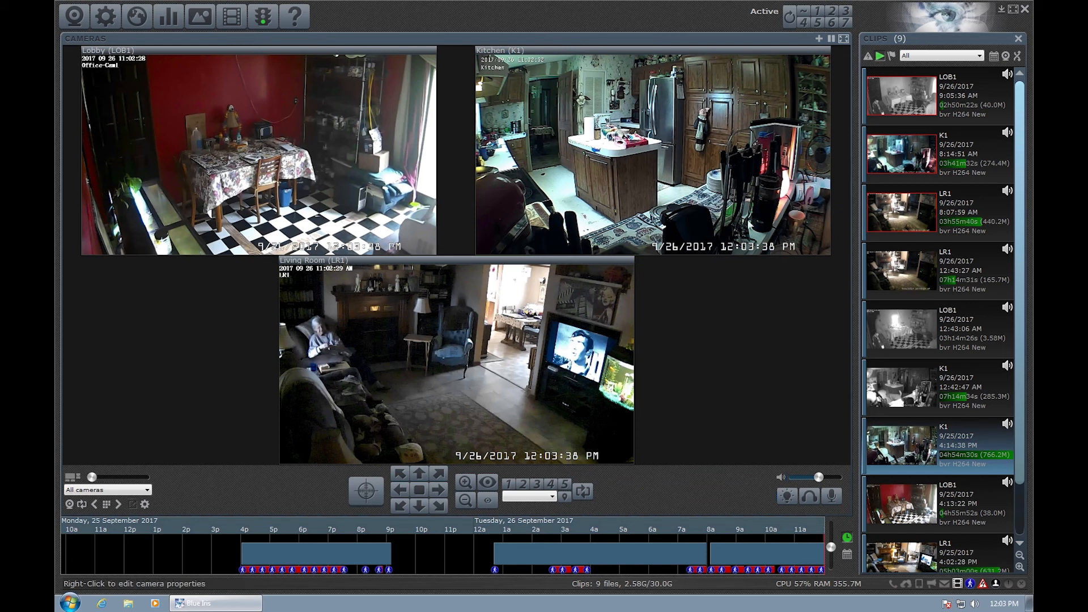
Enable the system tray icon when minimized, save, and minimize Blue Iris to the tray.
left_click(106, 19)
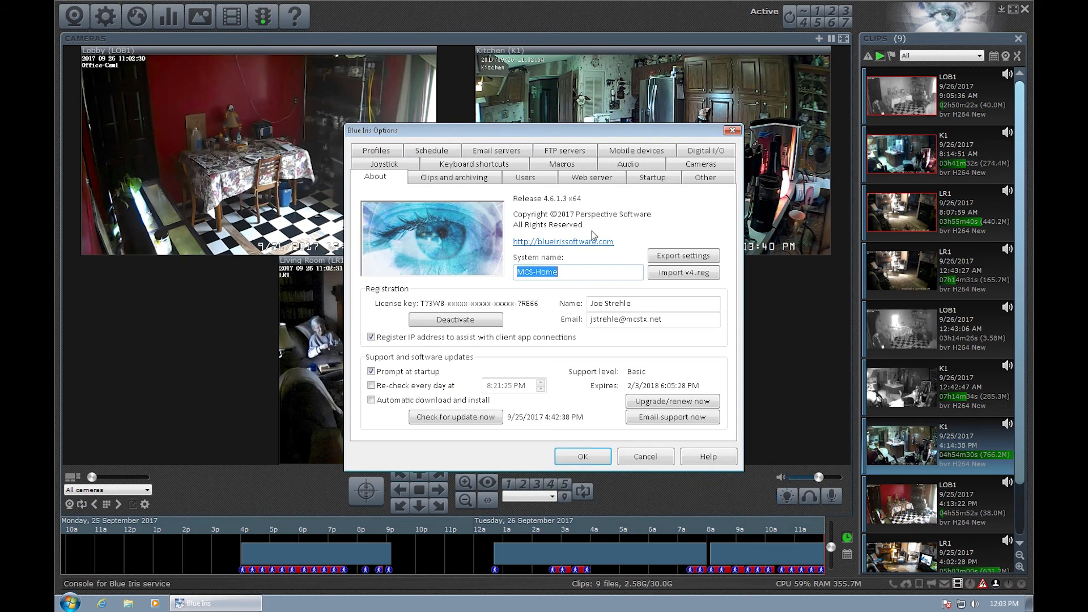
left_click(661, 179)
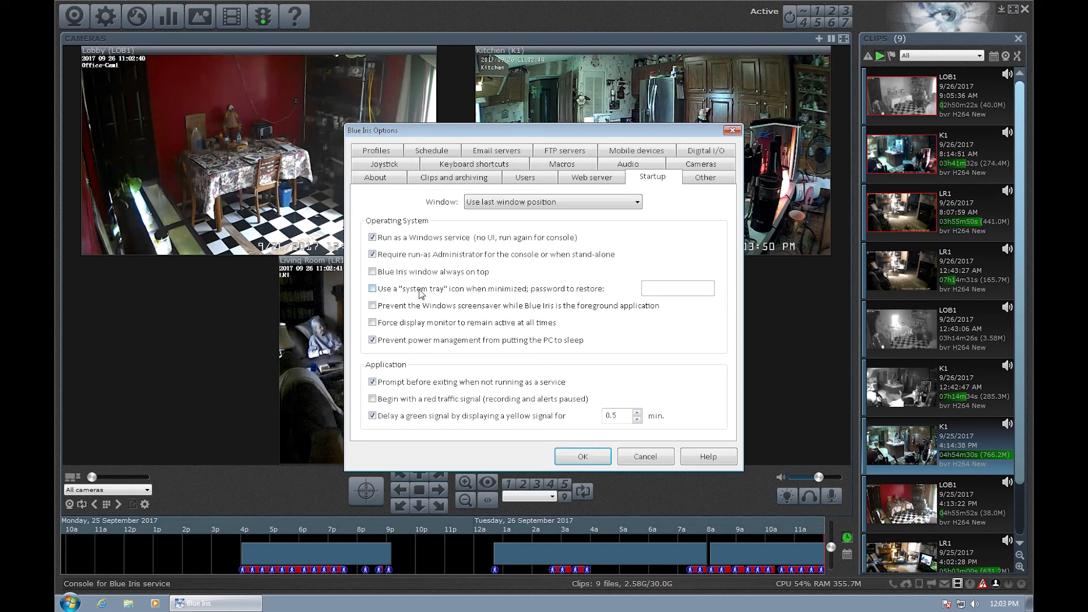
left_click(374, 290)
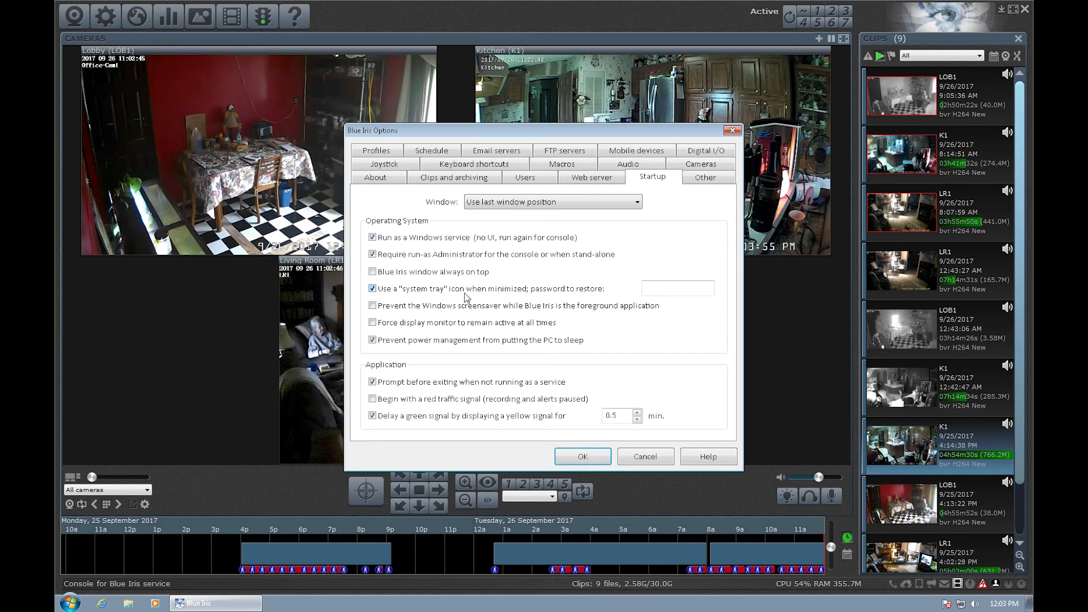
left_click(593, 461)
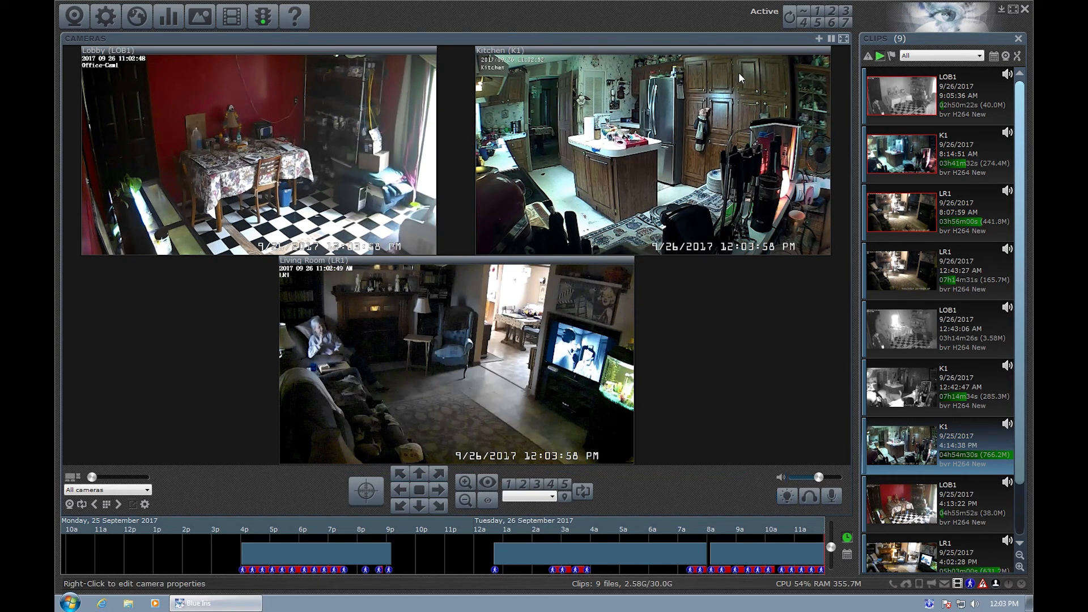
left_click(1001, 9)
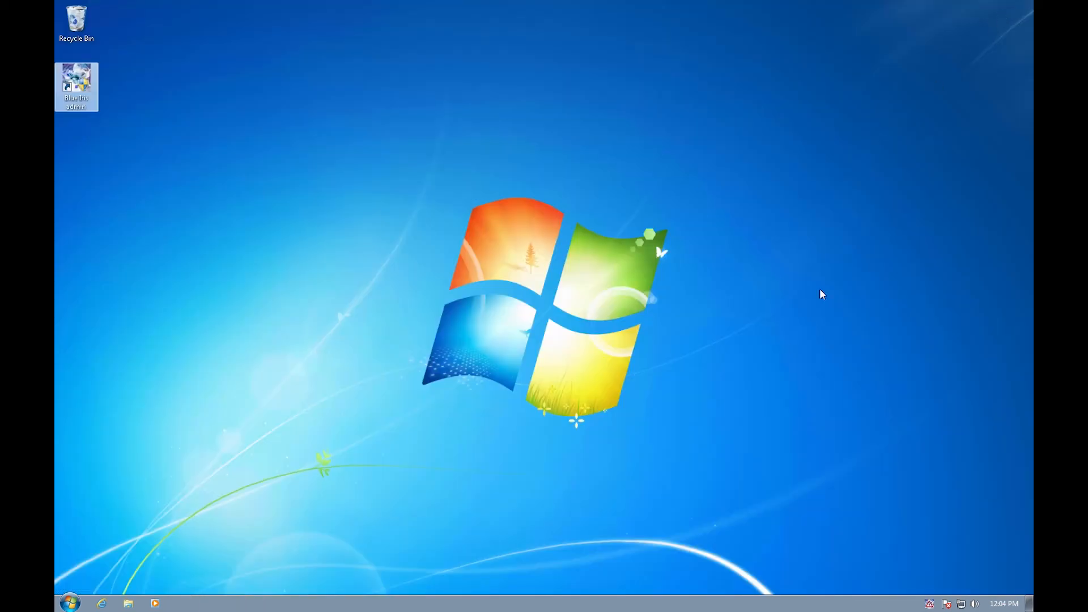